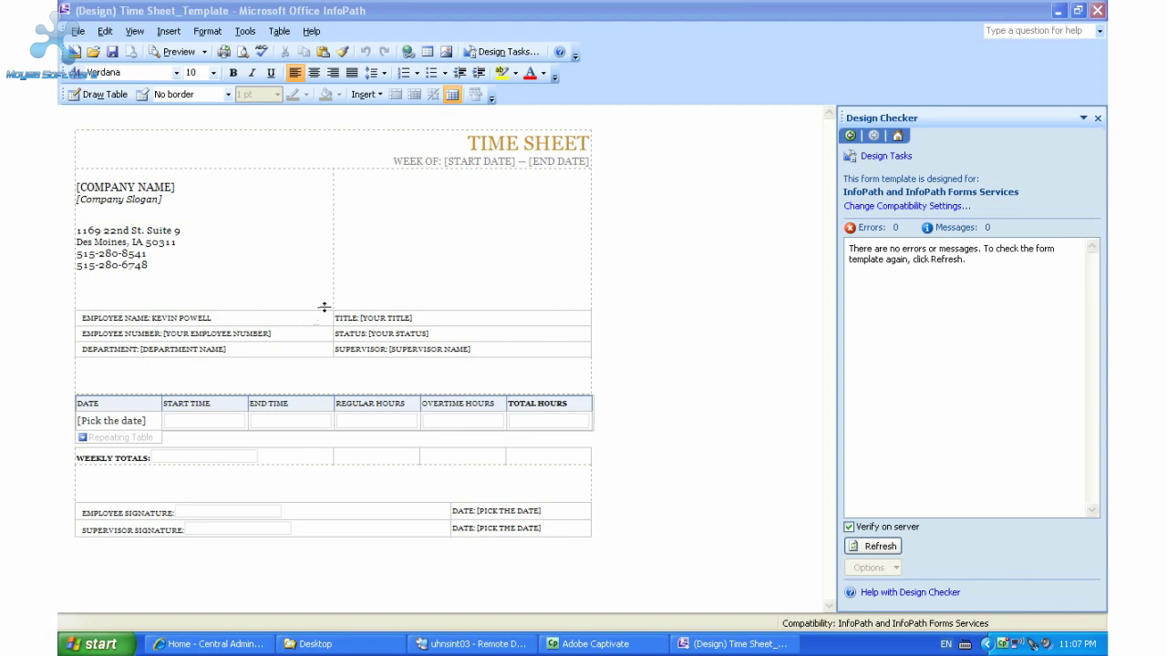
Launch a new Microsoft Office InfoPath window and start a form import using the InfoPath importer for Word documents
{"action": "left_click", "coordinate": [108, 641]}
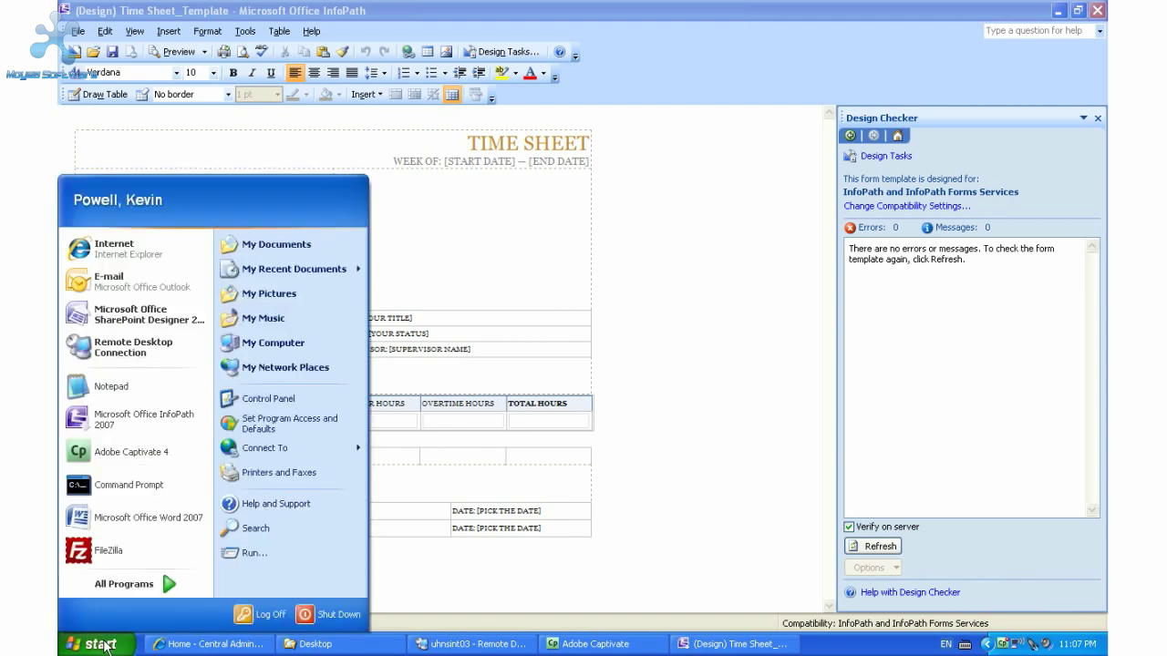
{"action": "left_click", "coordinate": [139, 421]}
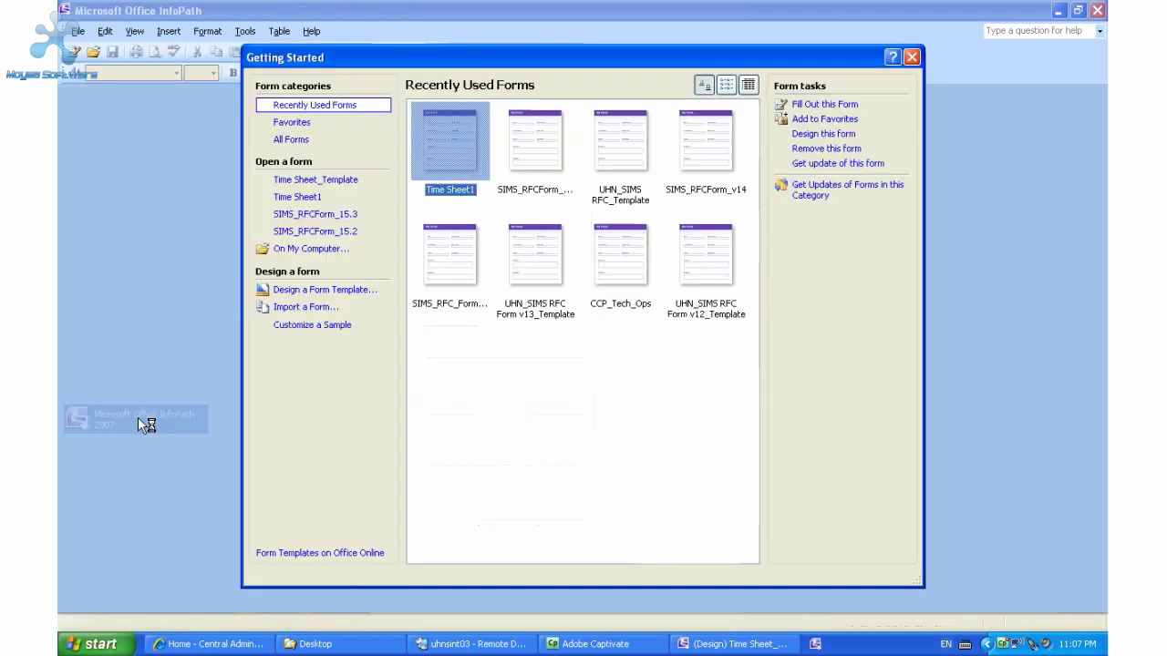
{"action": "left_click", "coordinate": [298, 309]}
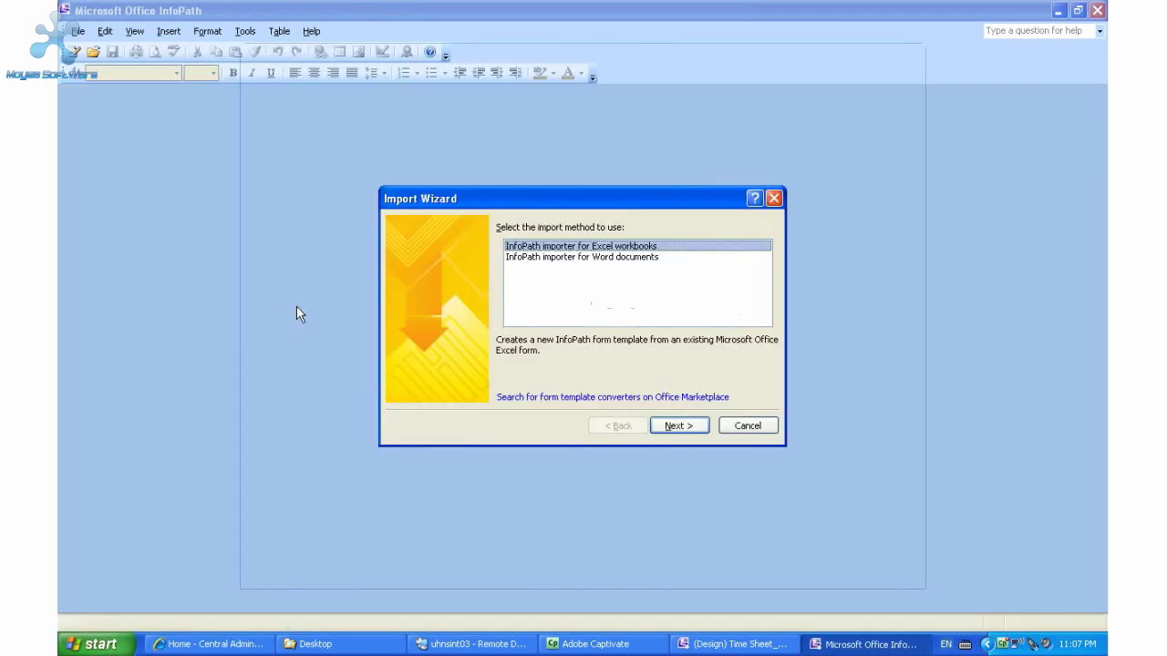
{"action": "left_click", "coordinate": [580, 258]}
{"action": "left_click", "coordinate": [706, 427]}
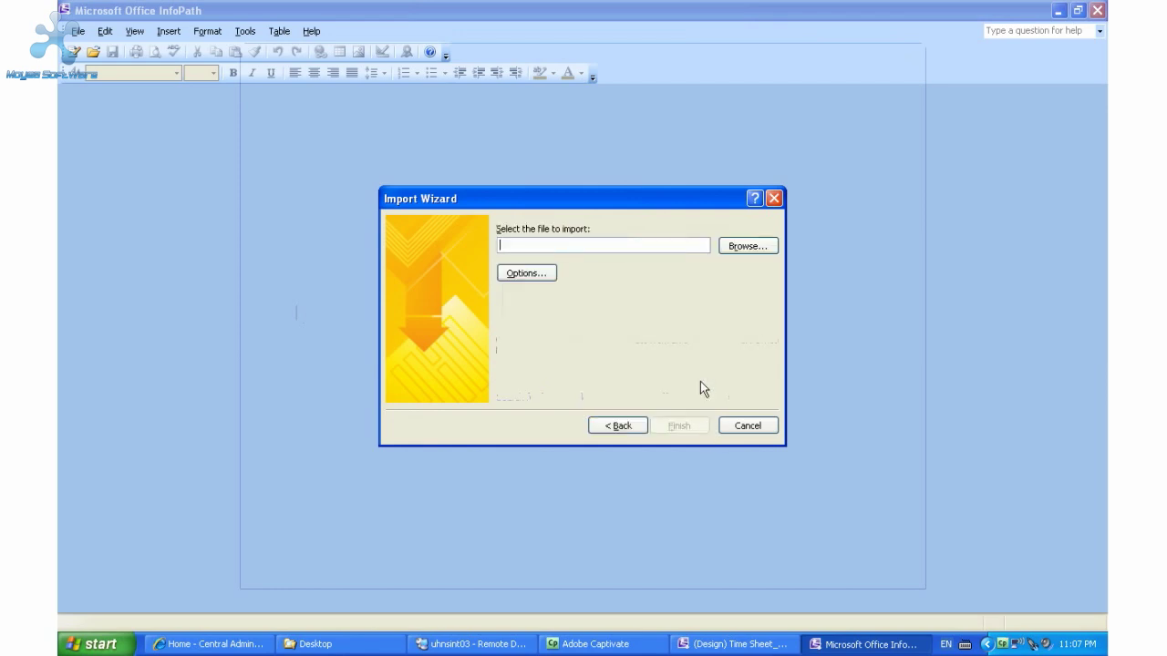
Import Time Sheet.docx from the Desktop as a new form template
{"action": "left_click", "coordinate": [757, 251]}
{"action": "left_click", "coordinate": [716, 163]}
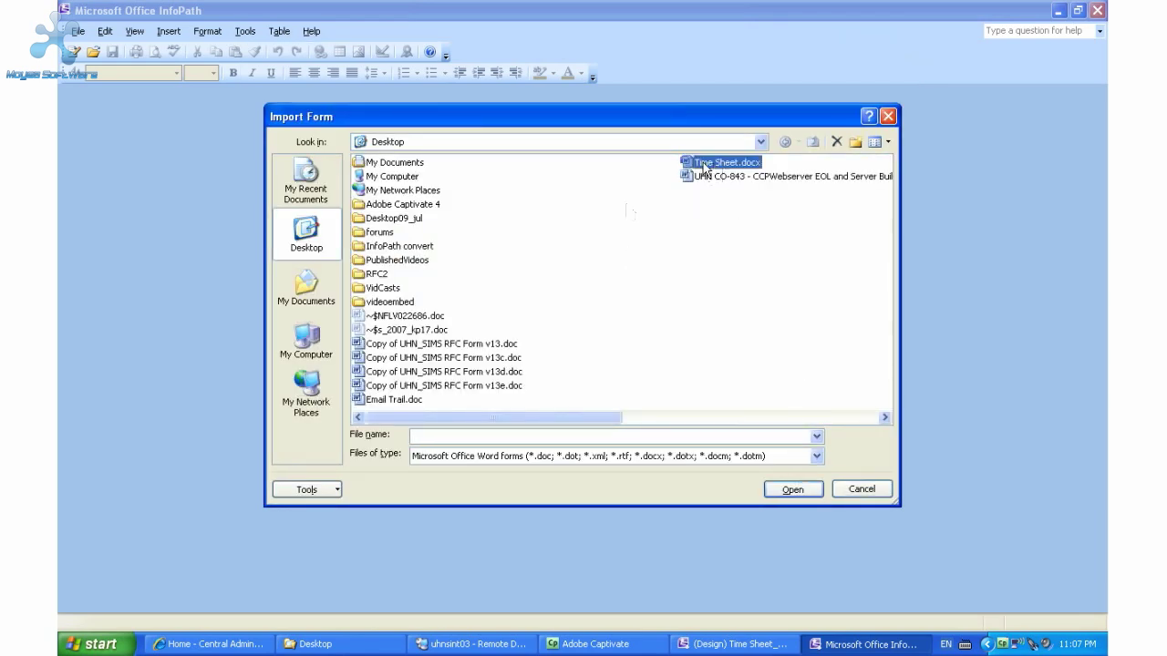
{"action": "left_click", "coordinate": [792, 489]}
{"action": "left_click", "coordinate": [680, 427]}
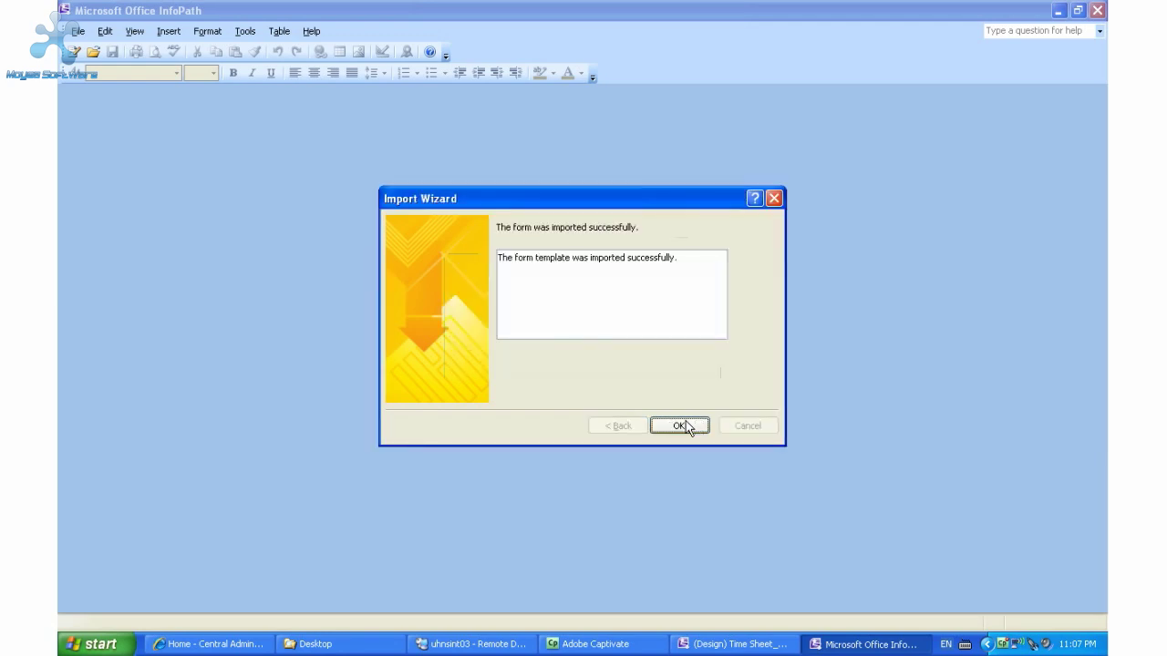
{"action": "left_click", "coordinate": [682, 426]}
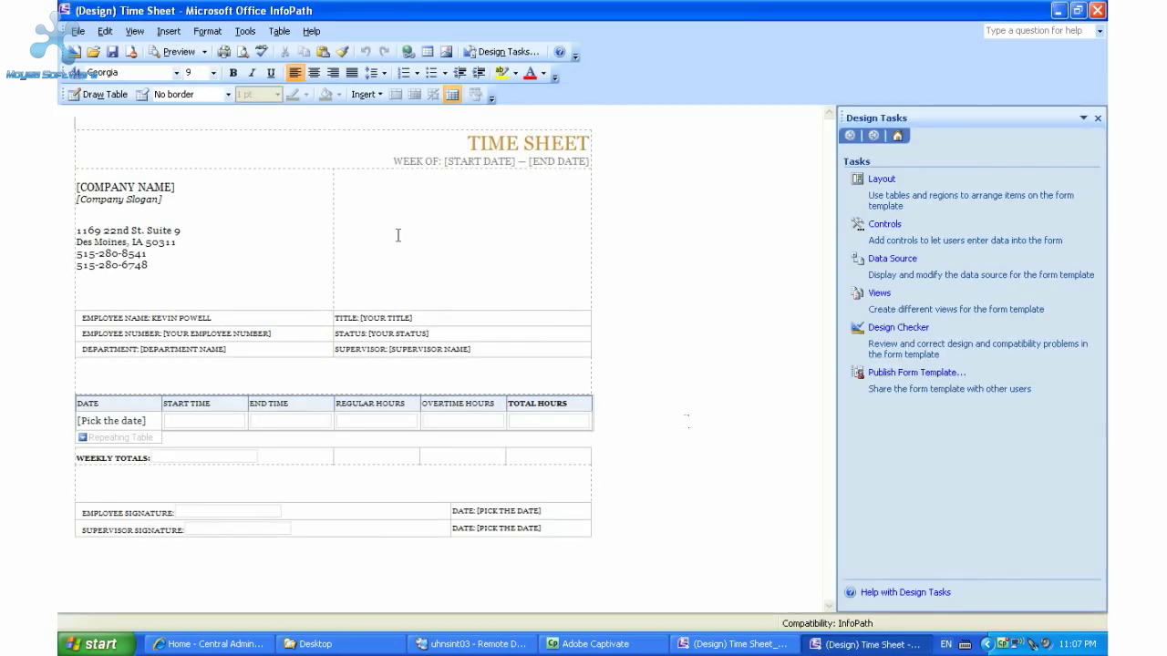
Close the newly imported Time Sheet form template without saving its changes
{"action": "left_click", "coordinate": [676, 365]}
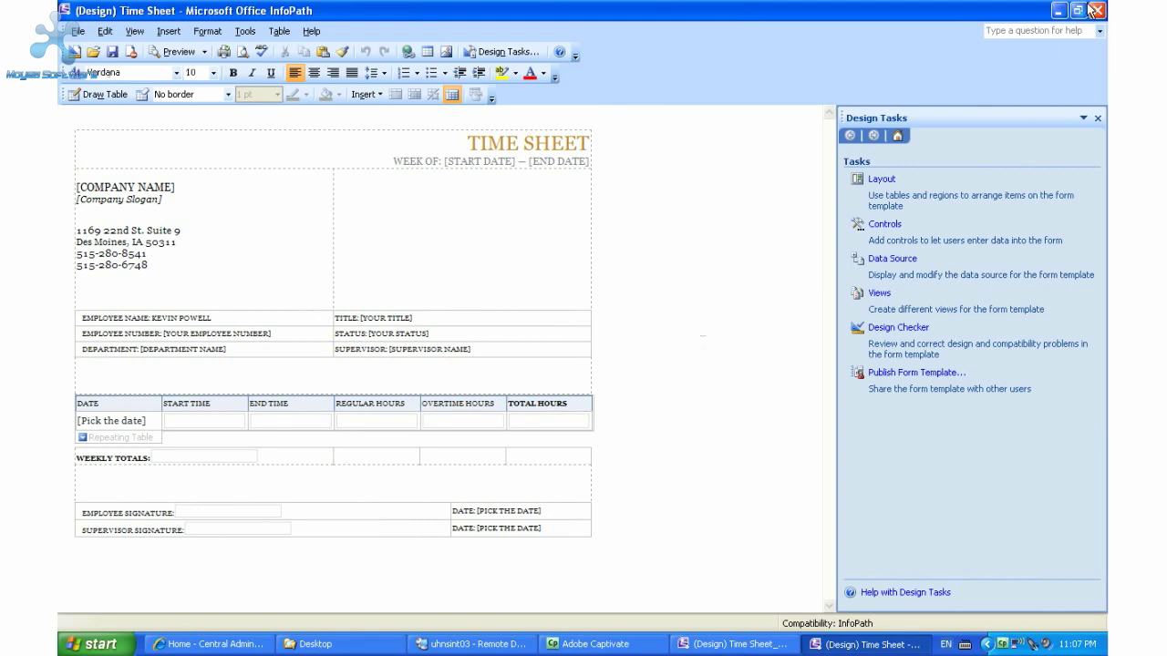
{"action": "left_click", "coordinate": [1097, 11]}
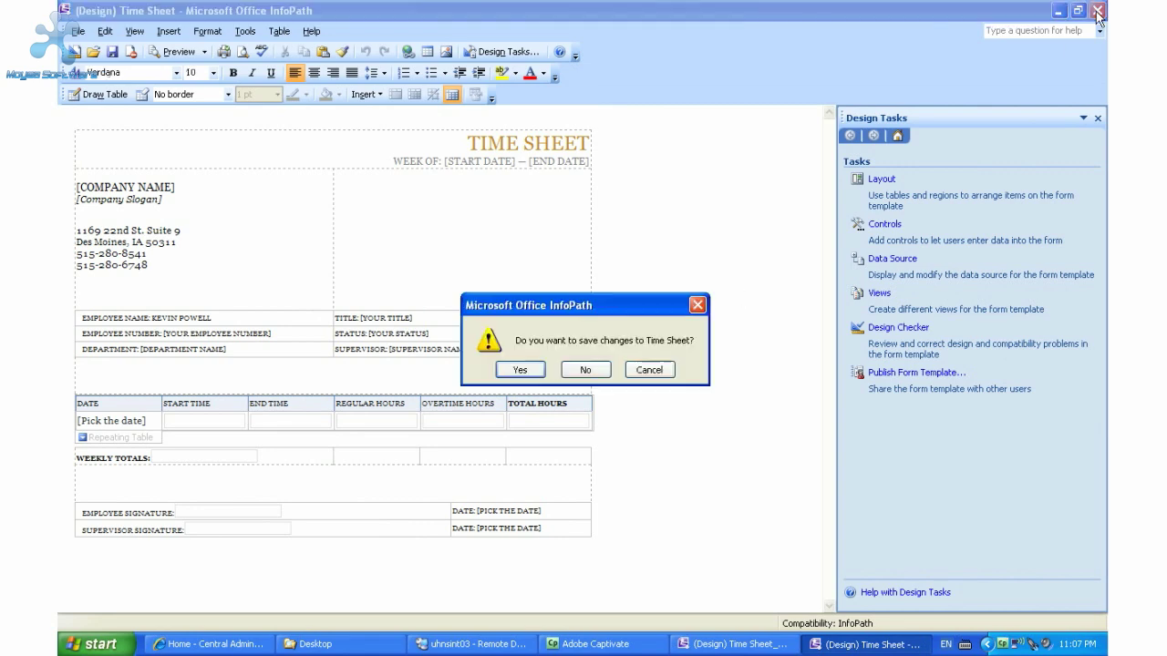
{"action": "left_click", "coordinate": [586, 371]}
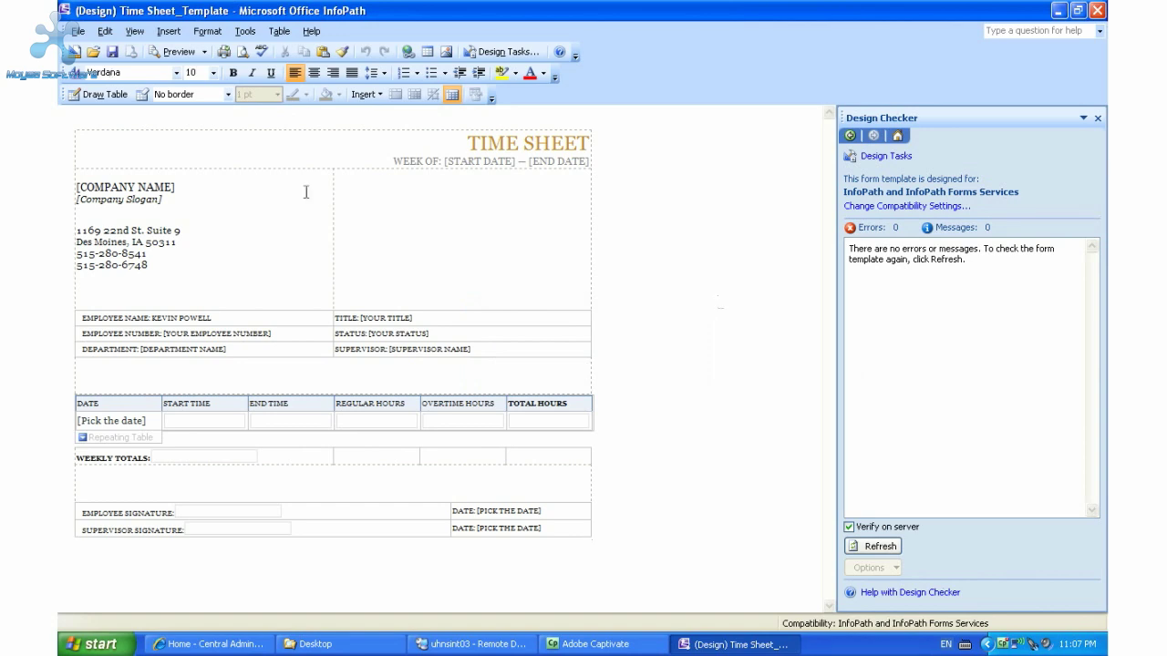
Examine the Security and Trust settings and the server URL under Compatibility in the Time Sheet_Template form options
{"action": "left_click", "coordinate": [245, 33]}
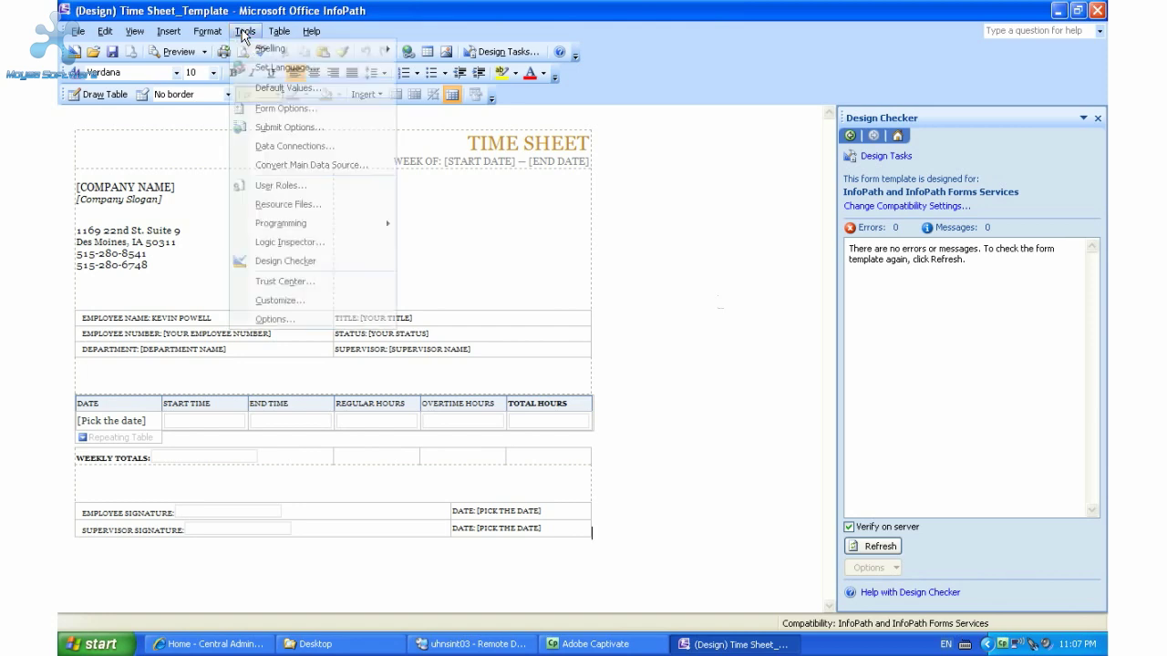
{"action": "left_click", "coordinate": [283, 109]}
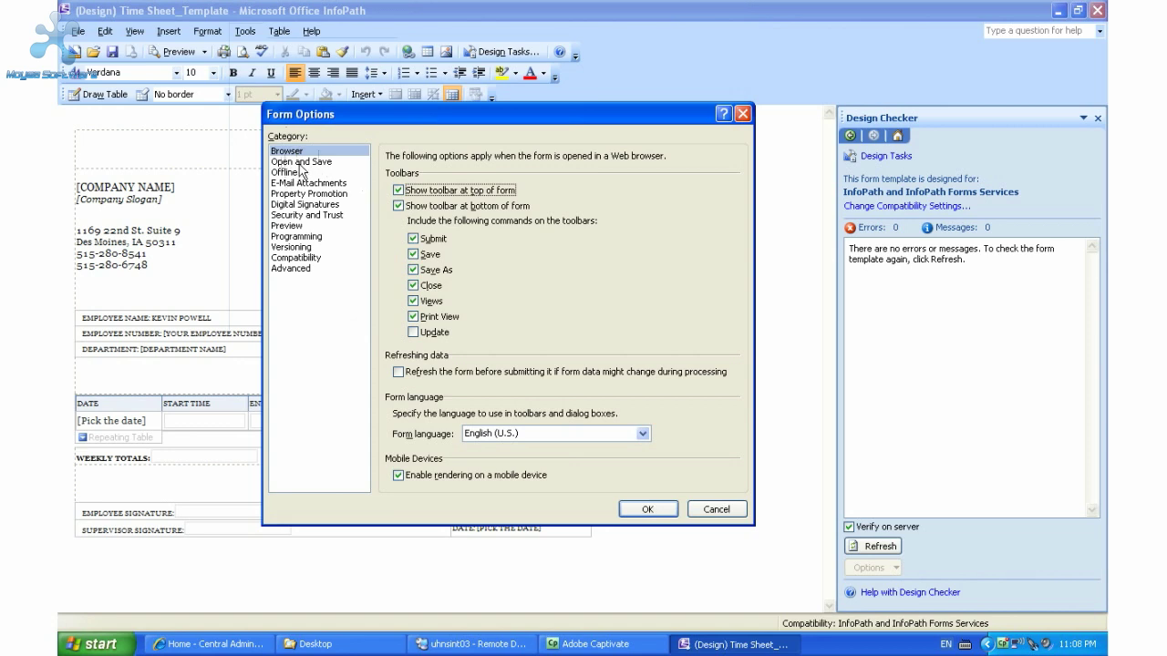
{"action": "left_click", "coordinate": [299, 215]}
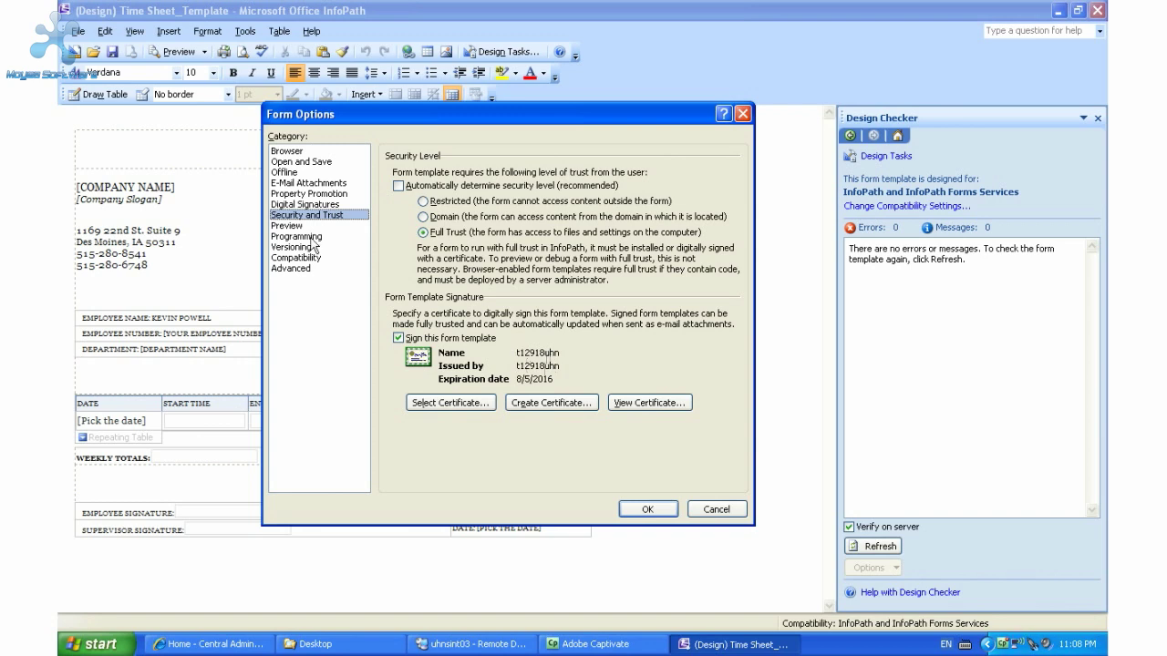
{"action": "left_click", "coordinate": [292, 259]}
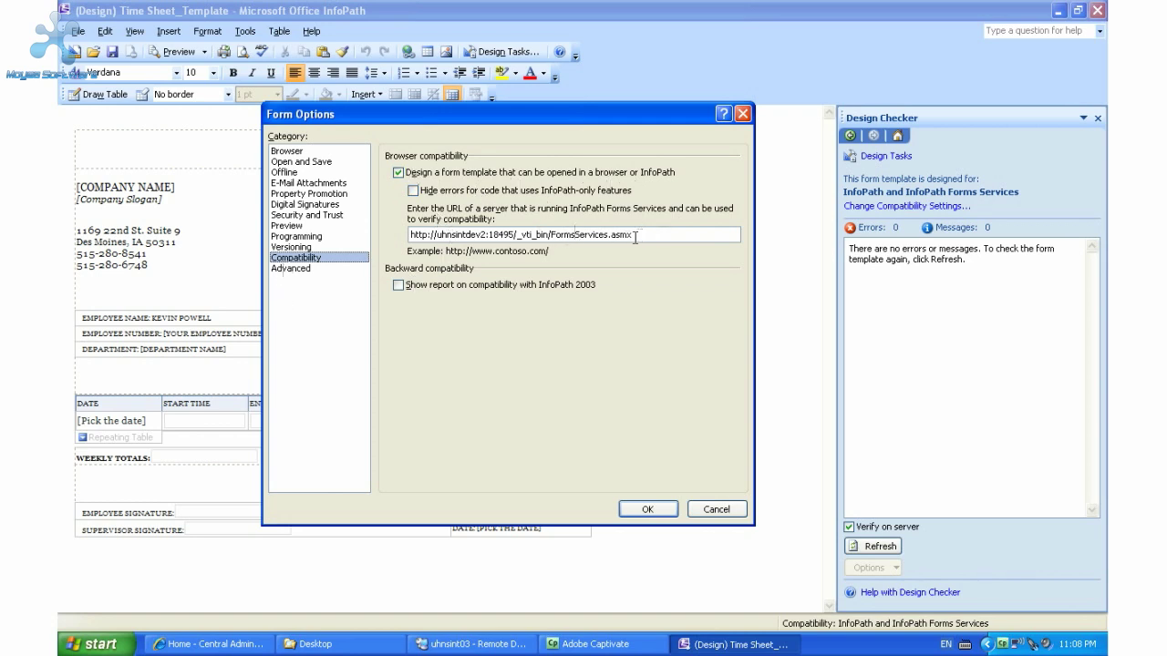
{"action": "left_click_drag", "start_coordinate": [635, 237], "coordinate": [392, 239]}
{"action": "left_click", "coordinate": [509, 235]}
{"action": "left_click_drag", "start_coordinate": [517, 234], "coordinate": [381, 235]}
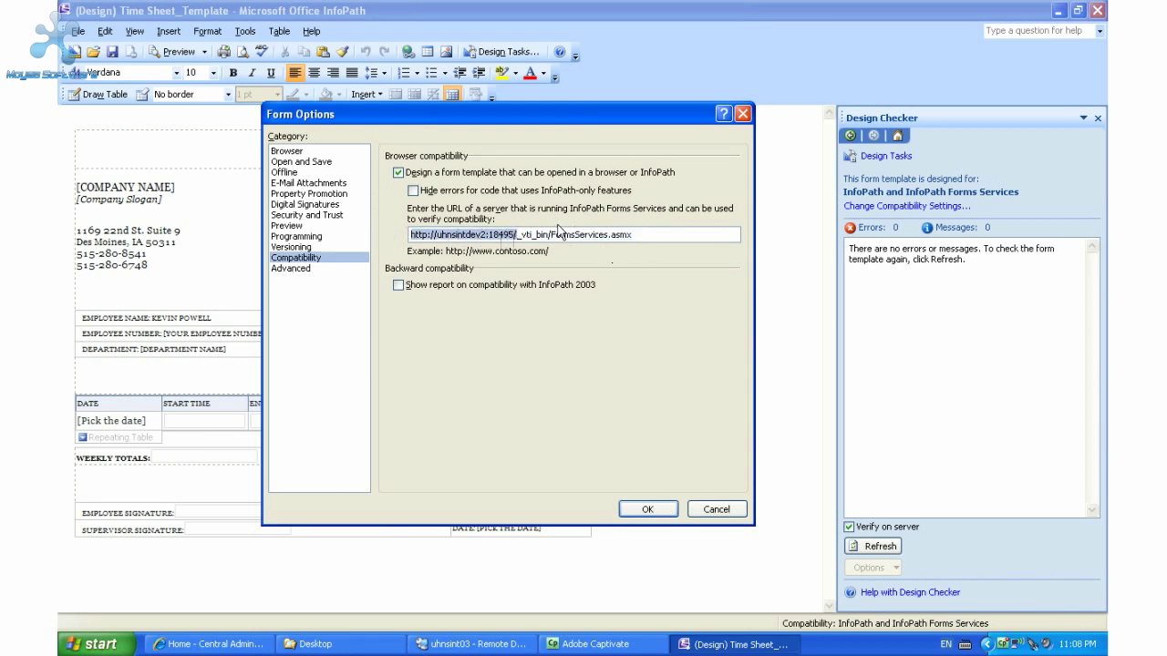
Recheck the Browser, Security and Trust, and Compatibility categories, and leave the form options without applying changes
{"action": "left_click", "coordinate": [290, 152]}
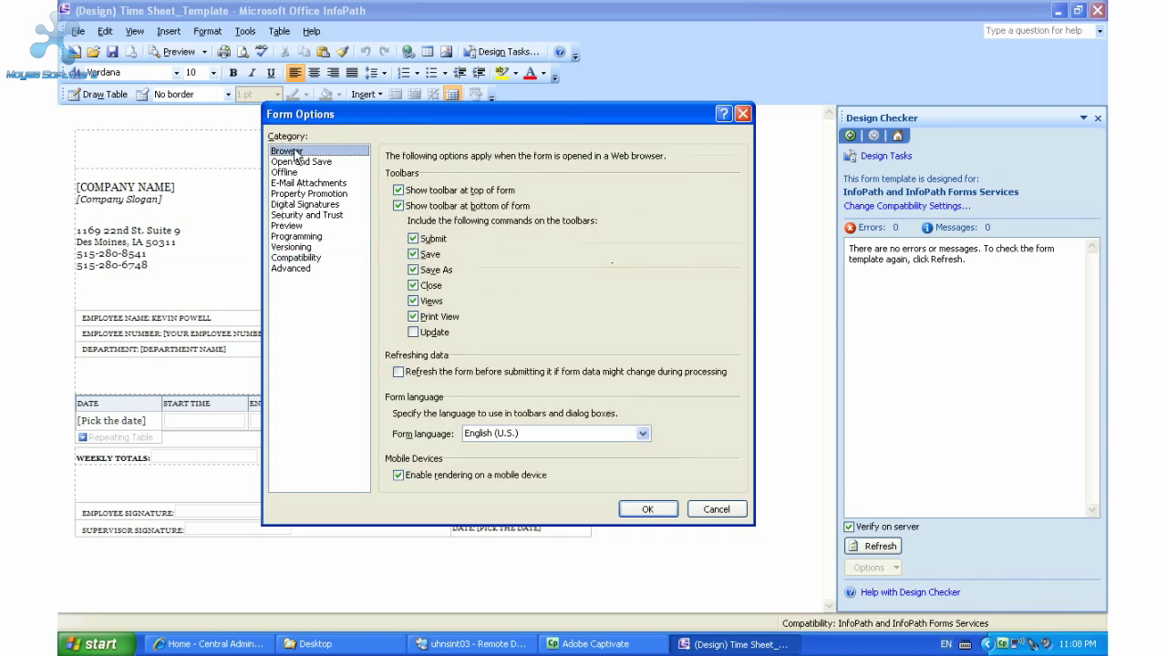
{"action": "left_click", "coordinate": [305, 215]}
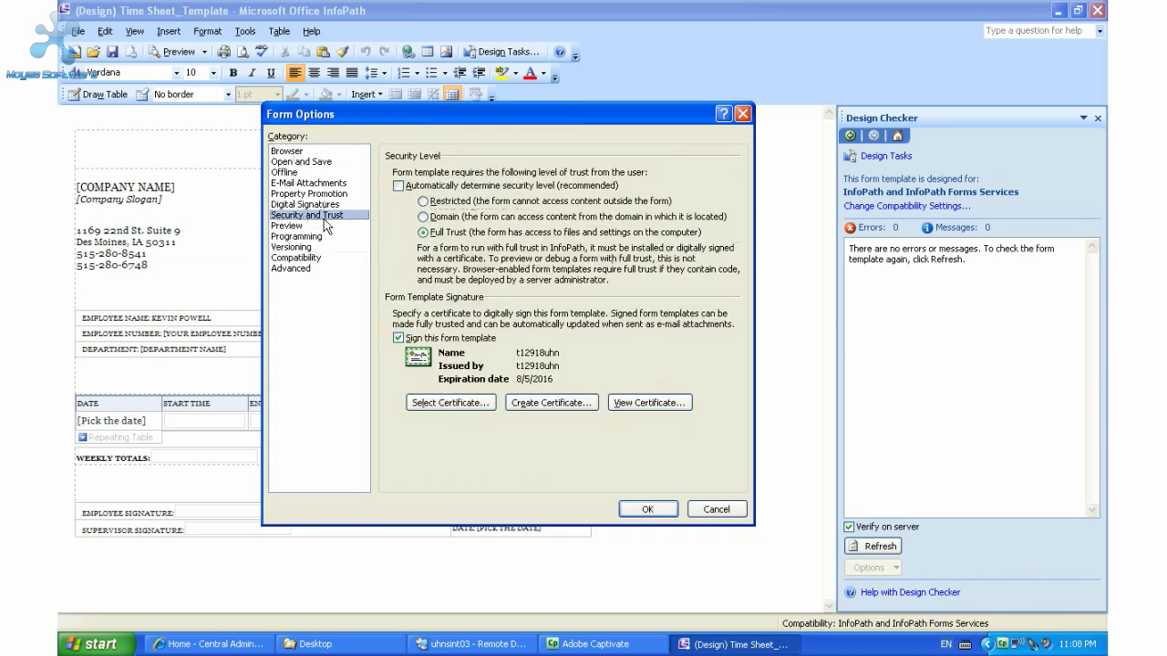
{"action": "left_click", "coordinate": [296, 258]}
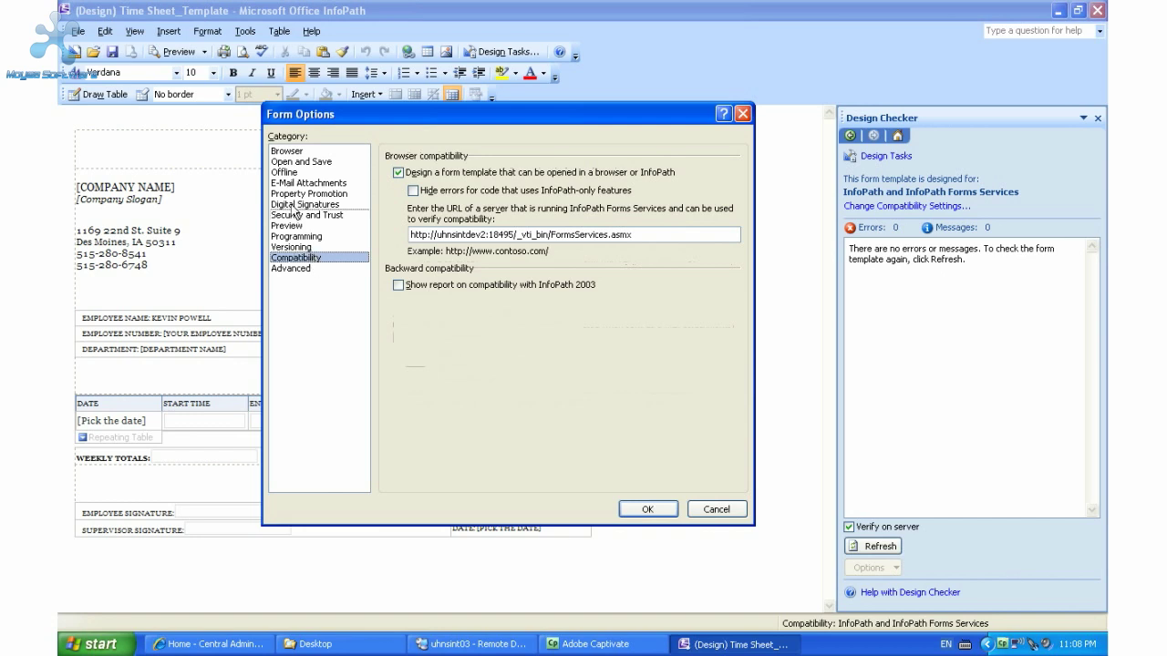
{"action": "left_click", "coordinate": [297, 216]}
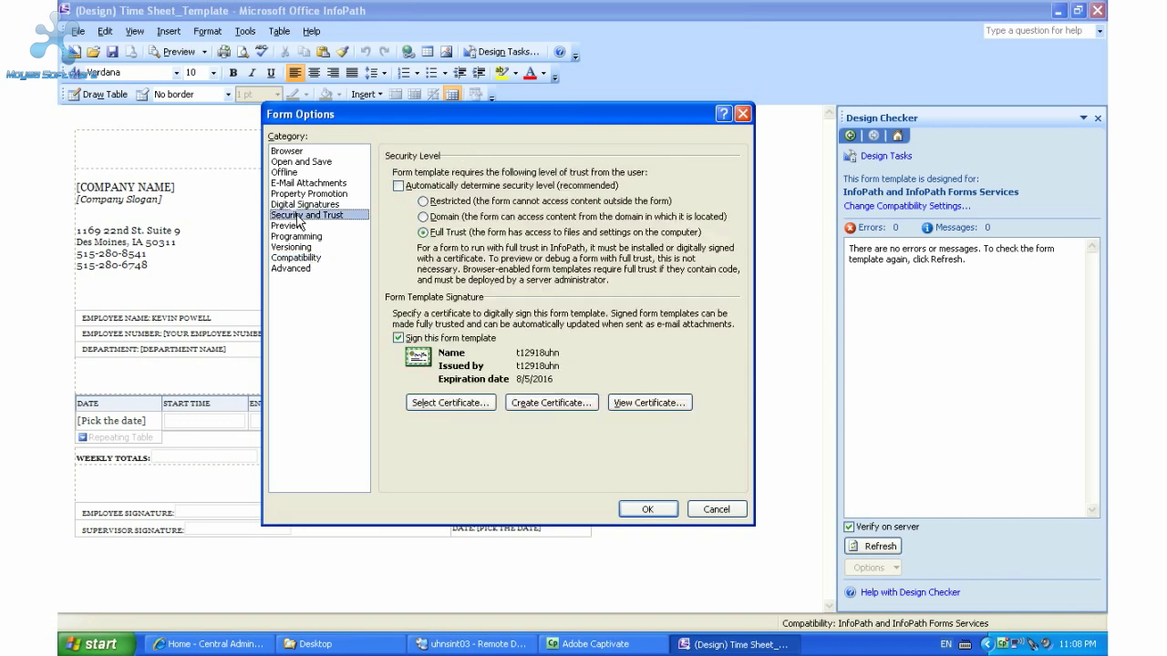
{"action": "left_click", "coordinate": [284, 151]}
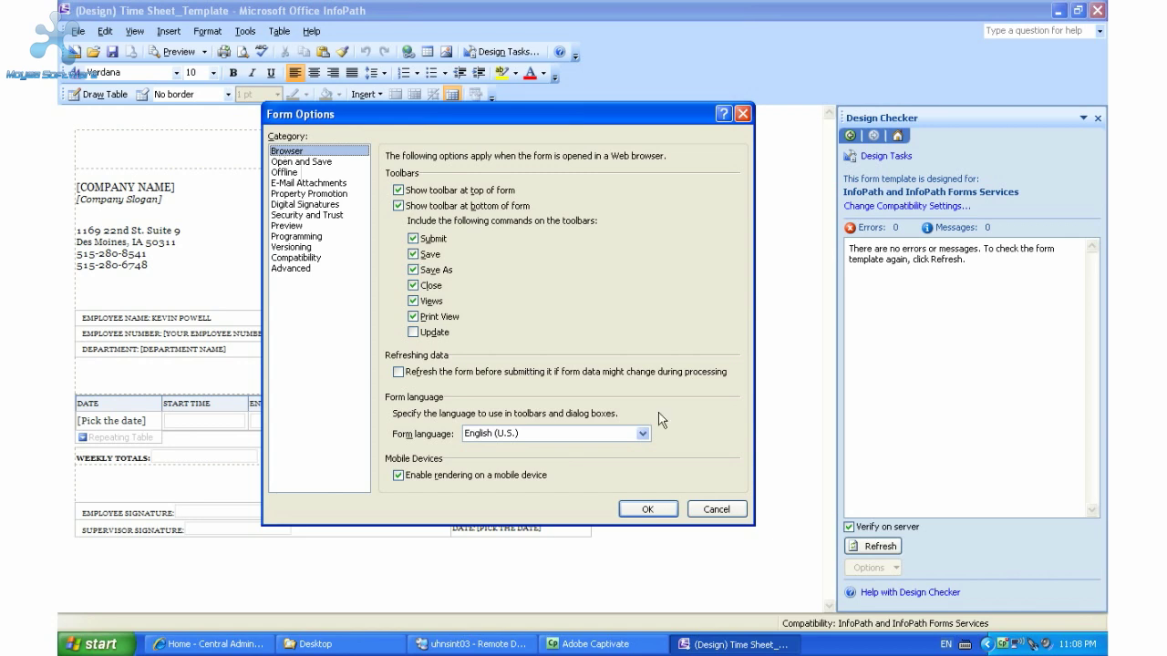
{"action": "left_click", "coordinate": [716, 510]}
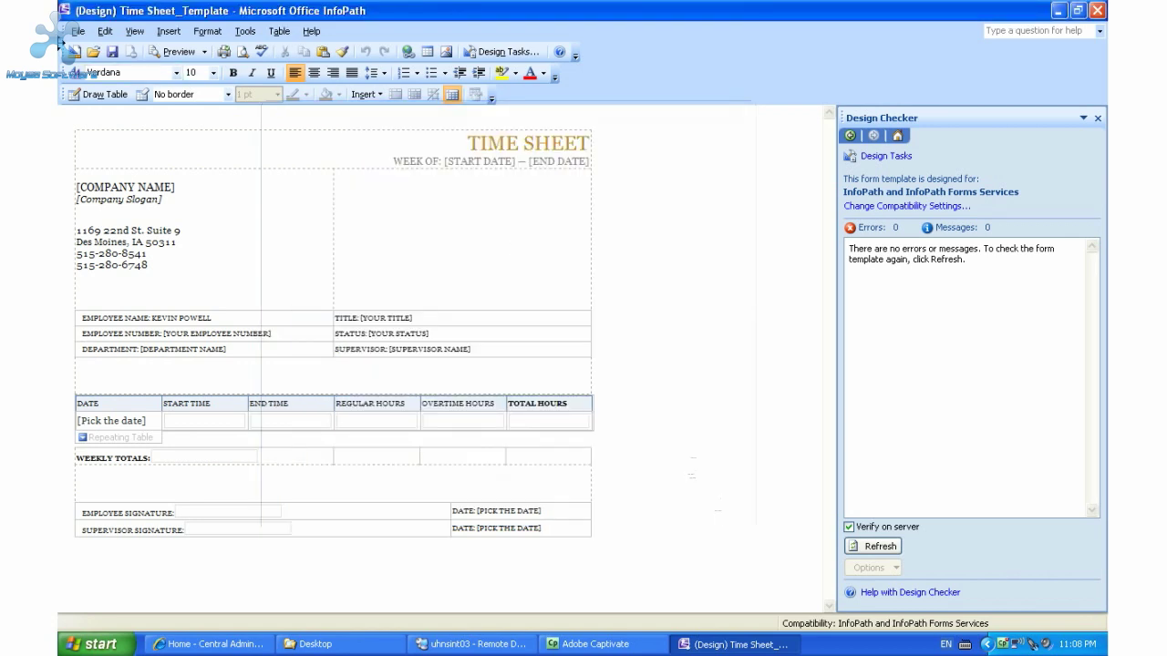
Start publishing the form template to a SharePoint server with or without InfoPath Forms Services
{"action": "left_click", "coordinate": [78, 31]}
{"action": "left_click", "coordinate": [106, 160]}
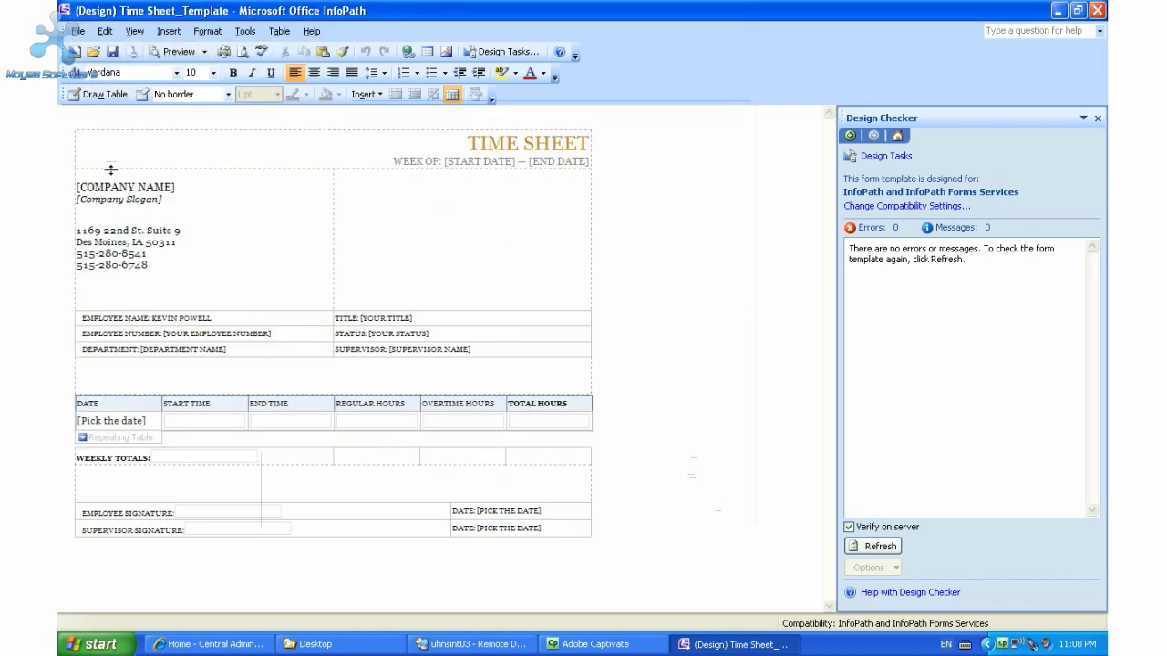
{"action": "left_click", "coordinate": [86, 34]}
{"action": "left_click", "coordinate": [119, 219]}
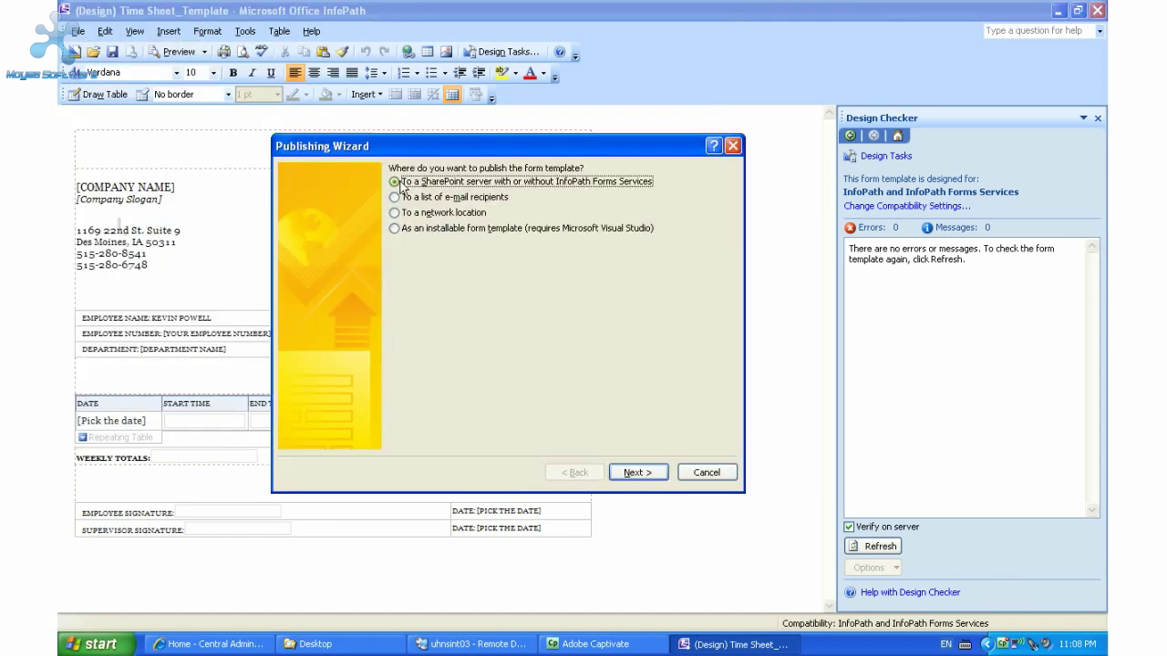
{"action": "left_click_drag", "start_coordinate": [450, 143], "coordinate": [384, 107]}
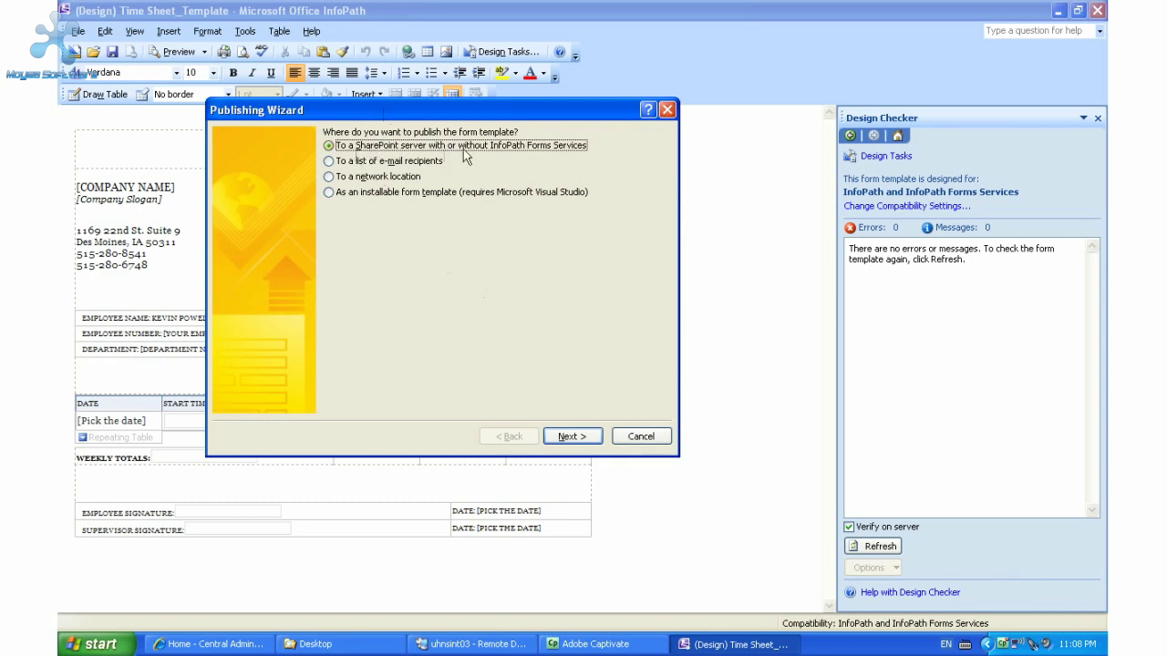
{"action": "left_click", "coordinate": [591, 436]}
{"action": "left_click", "coordinate": [456, 148]}
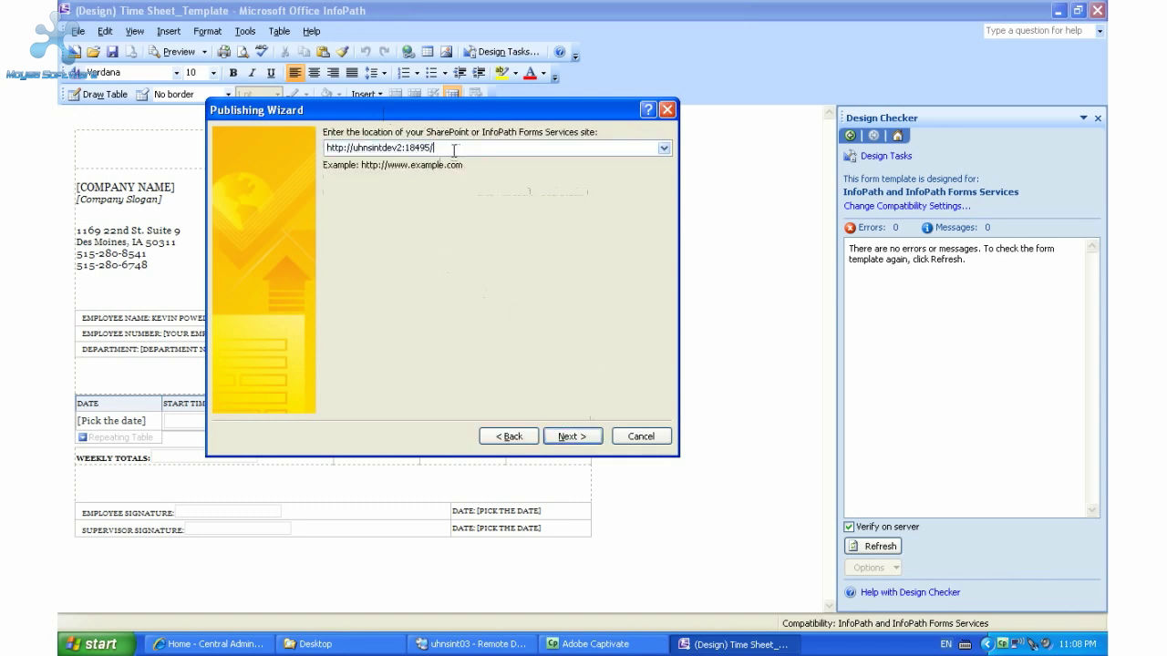
{"action": "left_click_drag", "start_coordinate": [429, 147], "coordinate": [328, 148]}
{"action": "left_click", "coordinate": [462, 148]}
{"action": "left_click", "coordinate": [570, 435]}
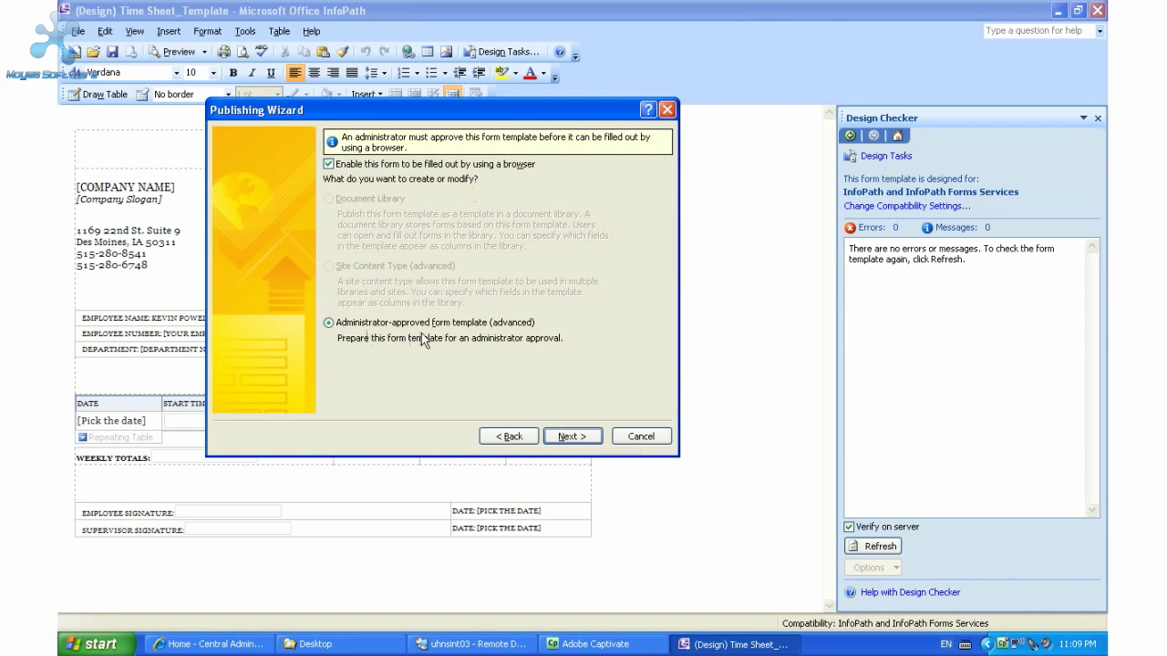
{"action": "left_click", "coordinate": [567, 438]}
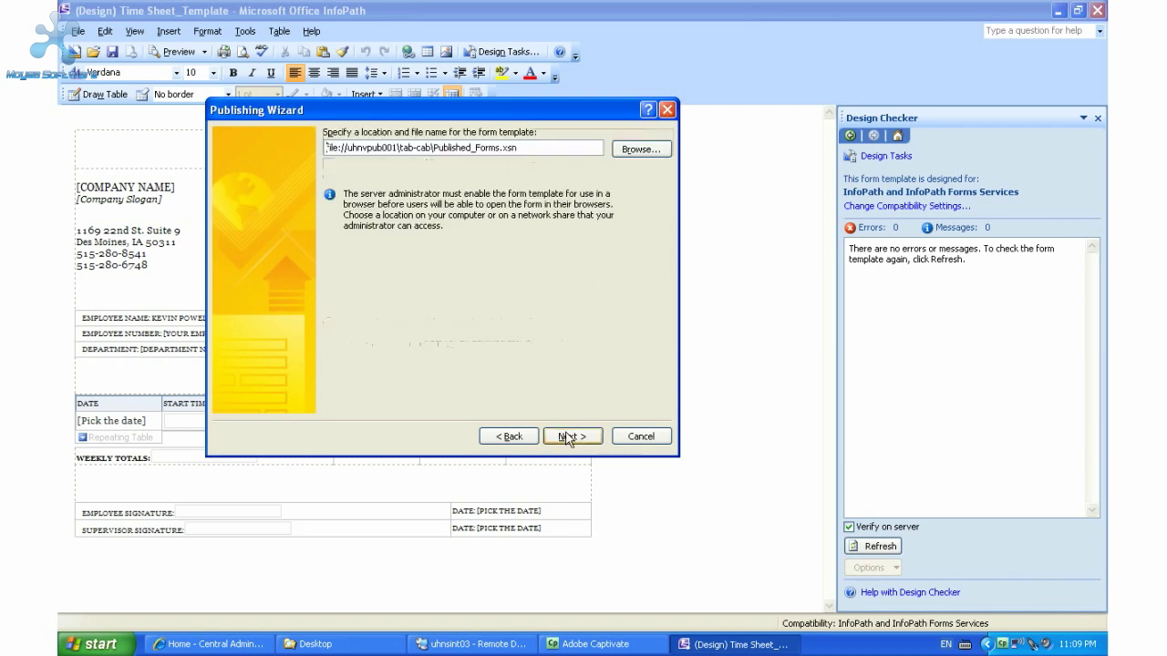
Check the publish location's file path and open the network share \\uhnvpub001\tab-cab\ in Windows Explorer
{"action": "left_click", "coordinate": [549, 149]}
{"action": "left_click_drag", "start_coordinate": [556, 149], "coordinate": [321, 149]}
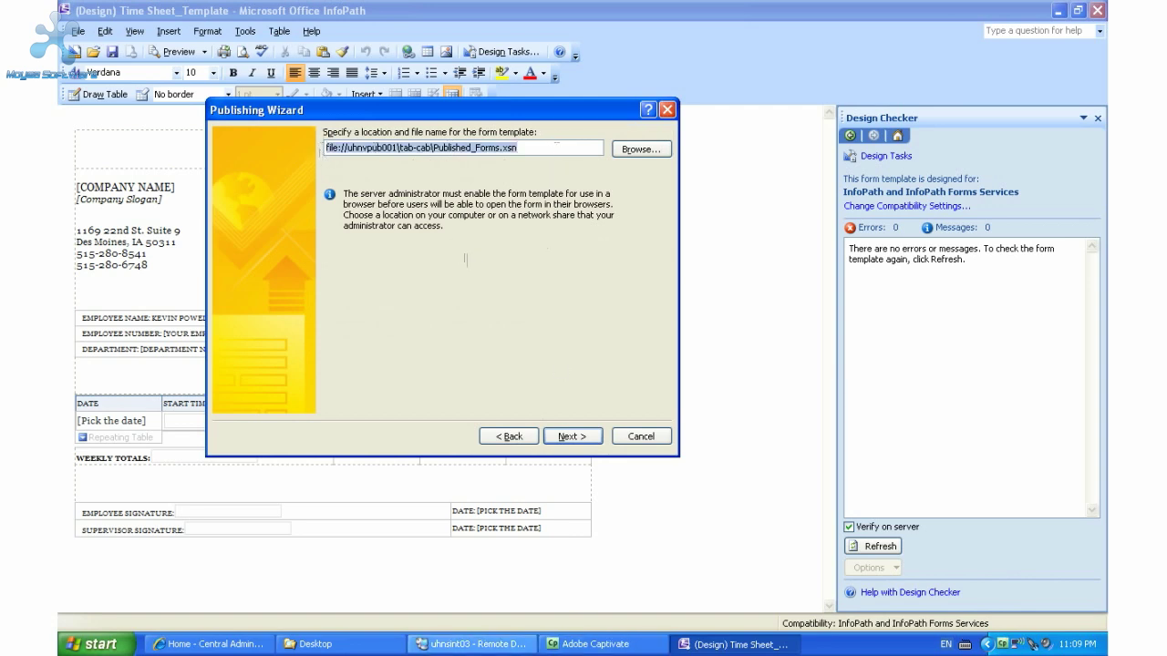
{"action": "left_click", "coordinate": [94, 644]}
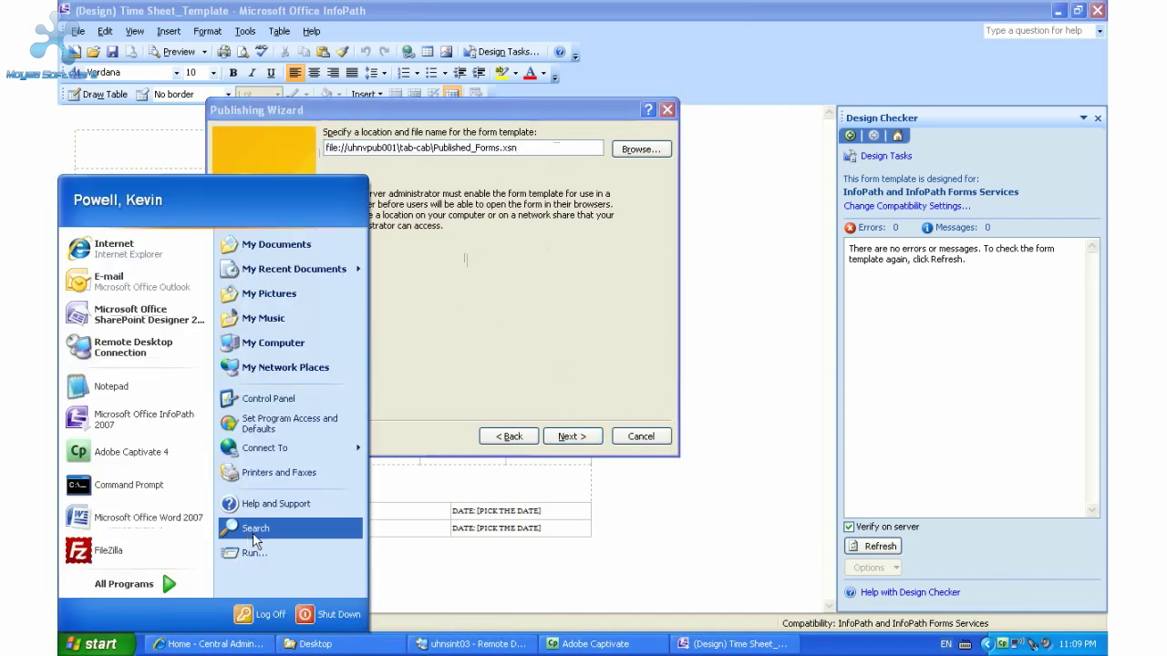
{"action": "left_click", "coordinate": [310, 617]}
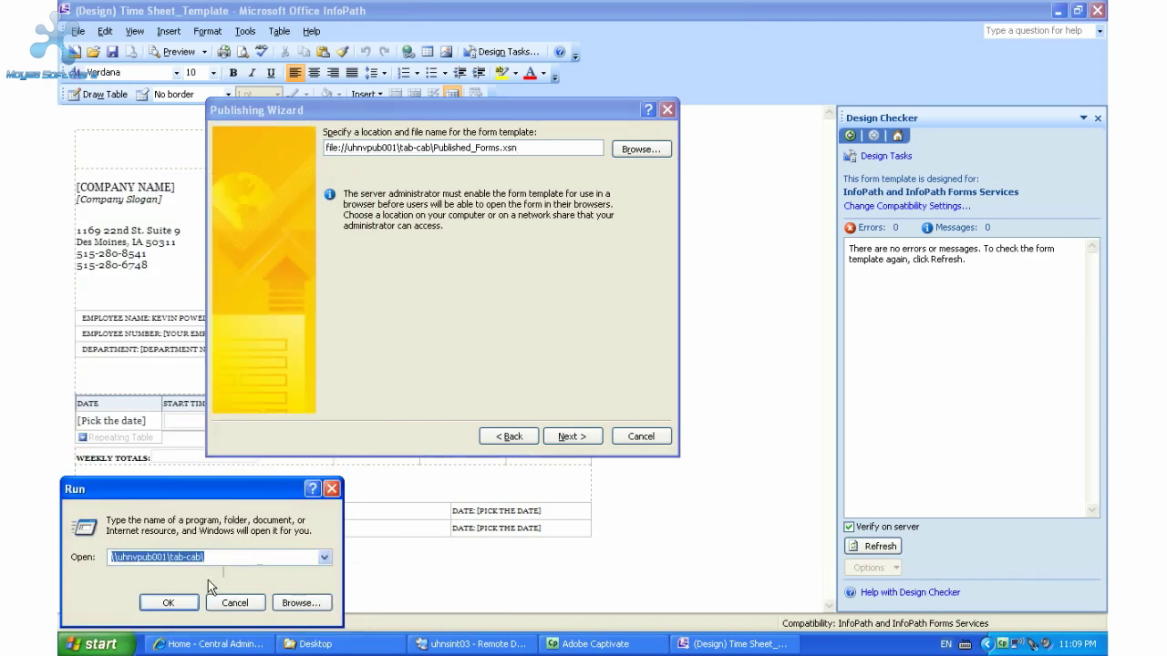
{"action": "key", "text": "Return"}
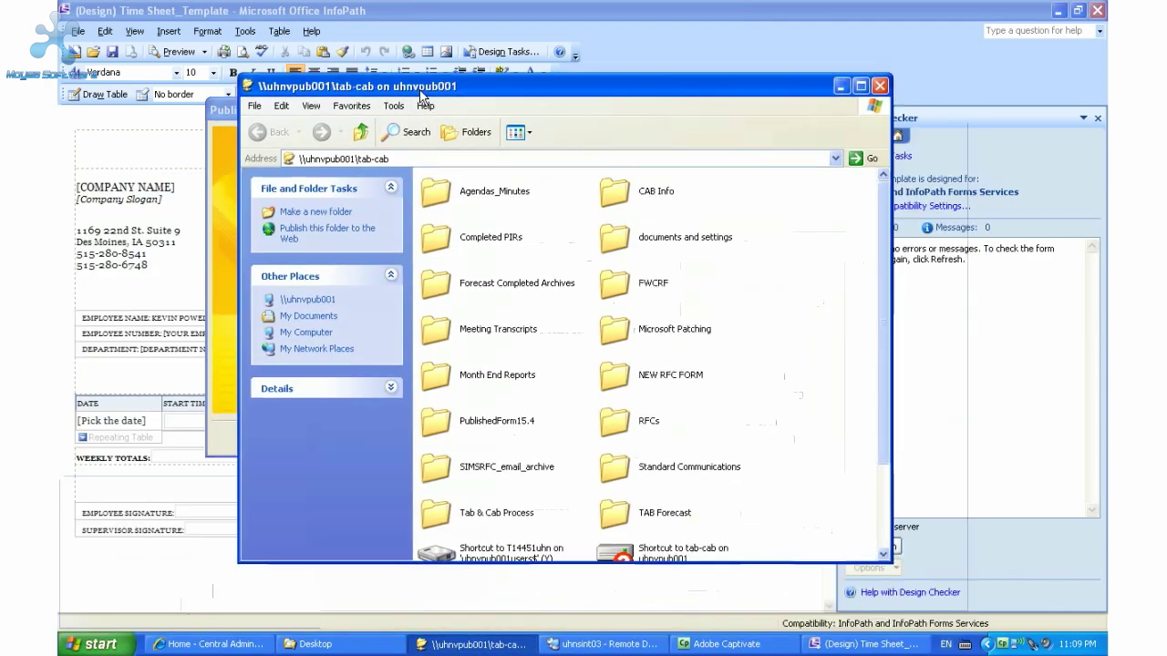
Create a new folder named PublishedForms in the tab-cab share and open it
{"action": "scroll", "coordinate": [777, 451], "scroll_direction": "down", "scroll_amount": 3}
{"action": "right_click", "coordinate": [694, 535]}
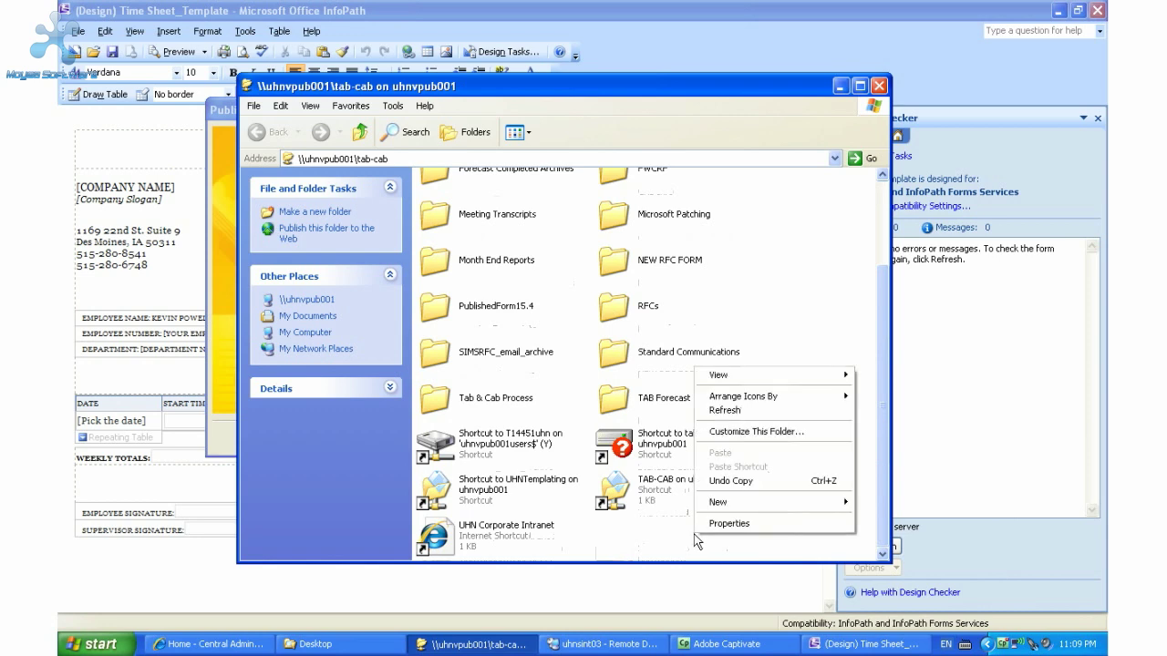
{"action": "mouse_move", "coordinate": [730, 502]}
{"action": "left_click", "coordinate": [896, 326]}
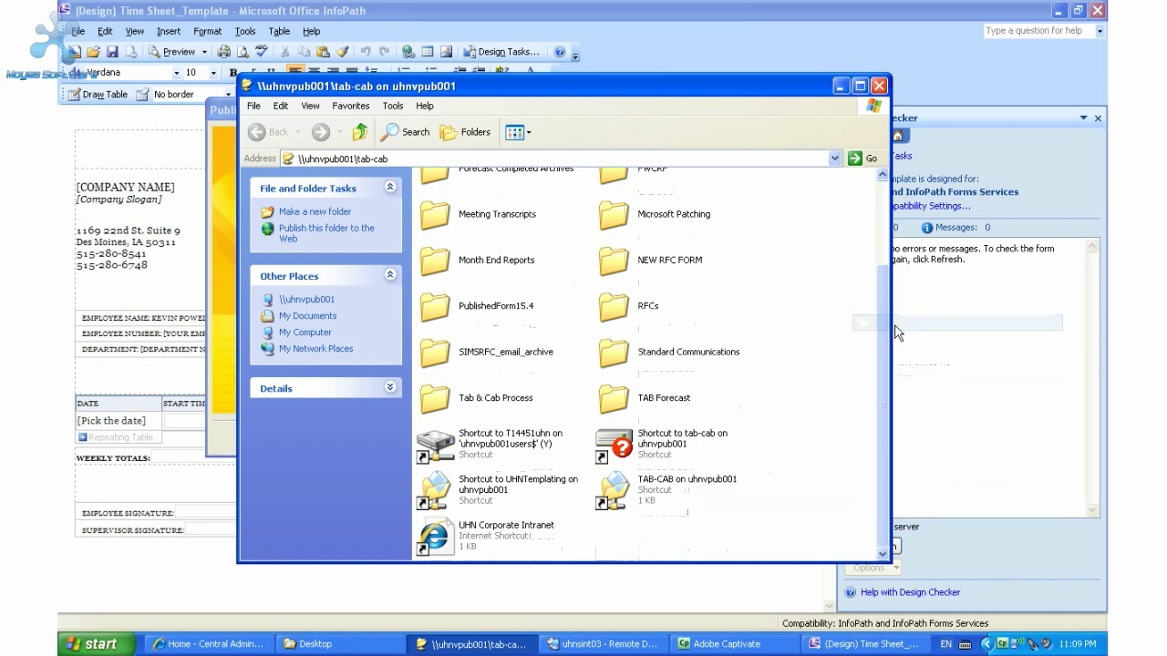
{"action": "type", "text": "Pu"}
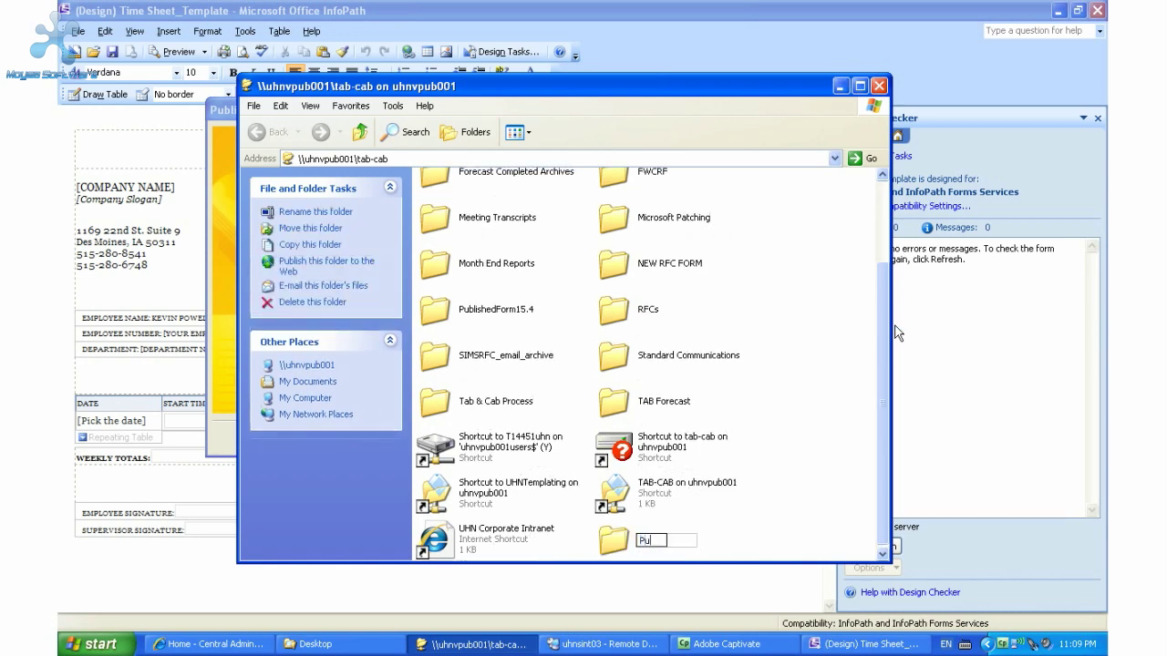
{"action": "type", "text": "blishedForms"}
{"action": "key", "text": "Return"}
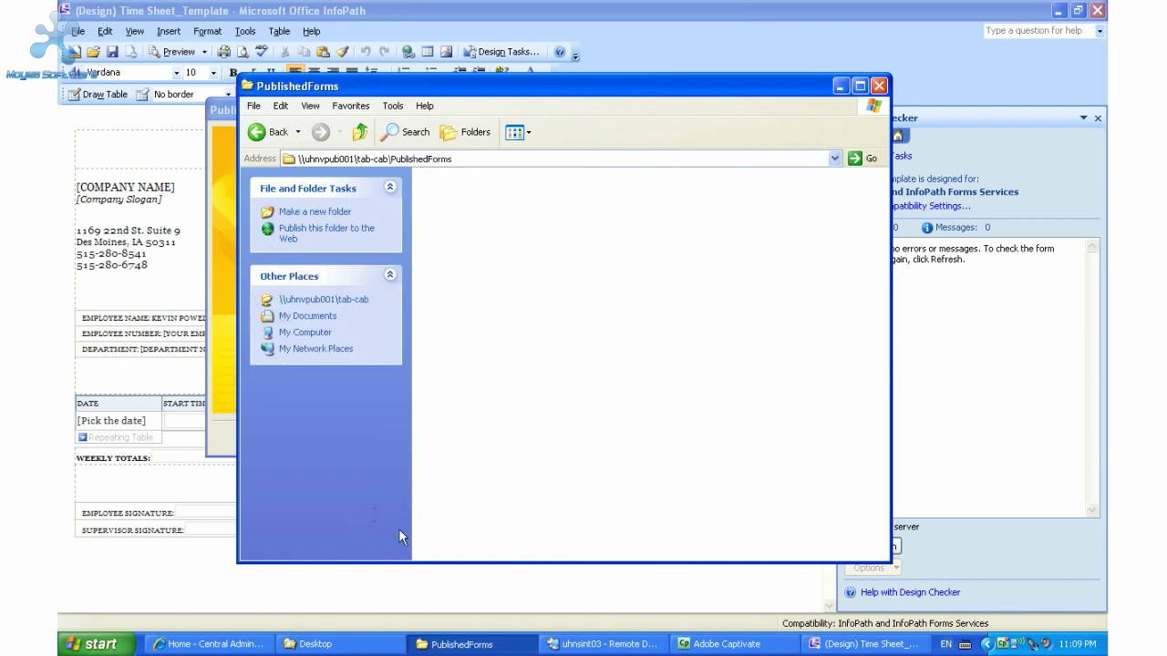
Copy Time Sheet_Template.xsn from the Desktop folder into the PublishedForms folder on the tab-cab share
{"action": "left_click", "coordinate": [355, 643]}
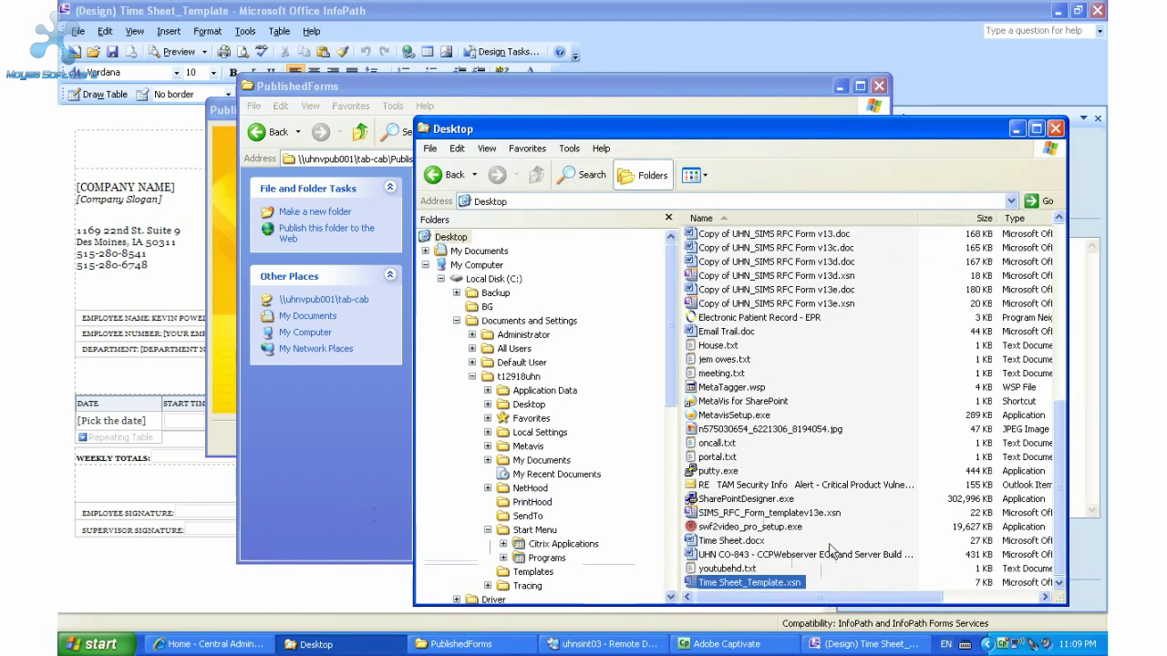
{"action": "right_click", "coordinate": [866, 525]}
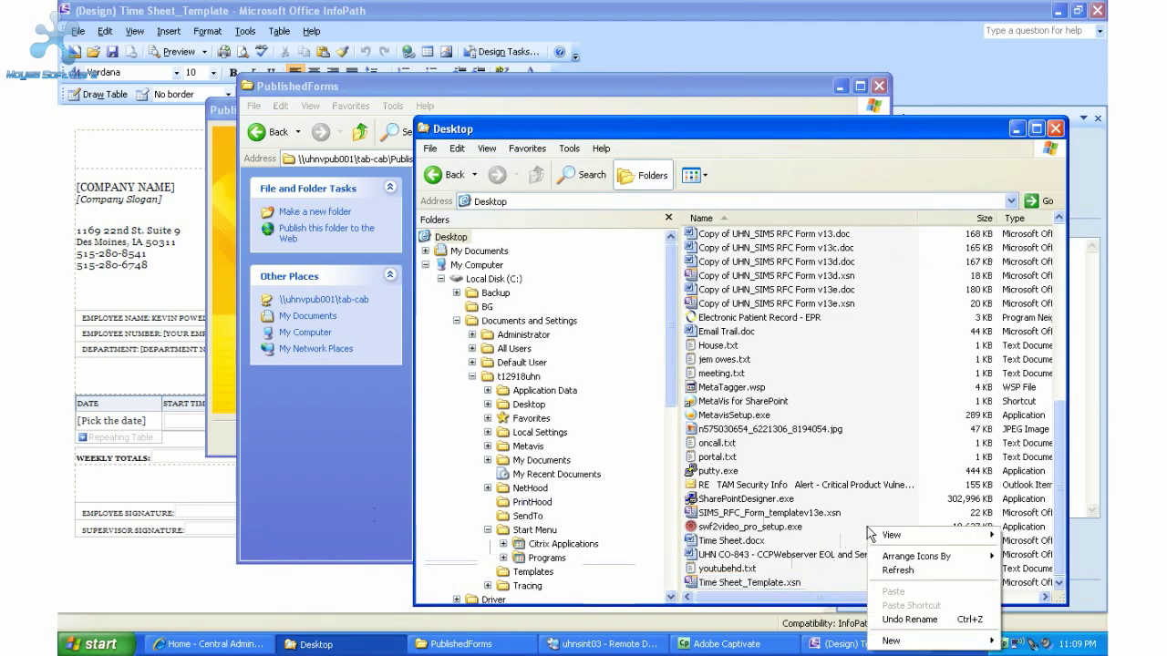
{"action": "left_click", "coordinate": [896, 569]}
{"action": "scroll", "coordinate": [896, 569], "scroll_direction": "down", "scroll_amount": 9}
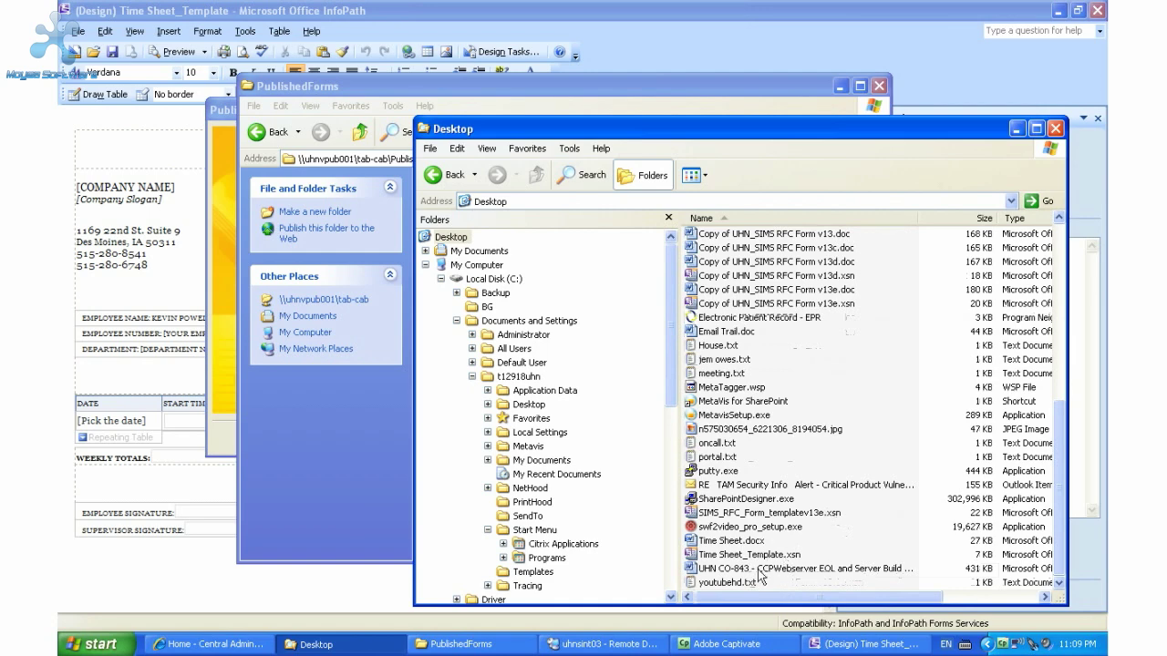
{"action": "left_click", "coordinate": [750, 556]}
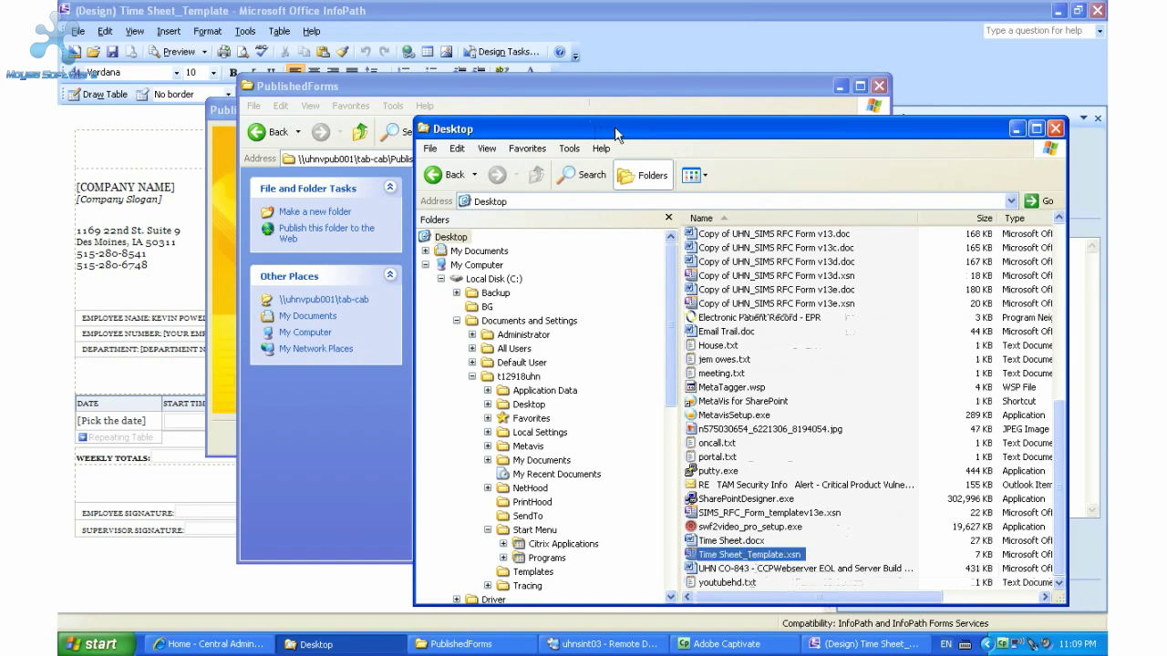
{"action": "left_click_drag", "start_coordinate": [609, 130], "coordinate": [910, 135]}
{"action": "left_click_drag", "start_coordinate": [1039, 567], "coordinate": [545, 355]}
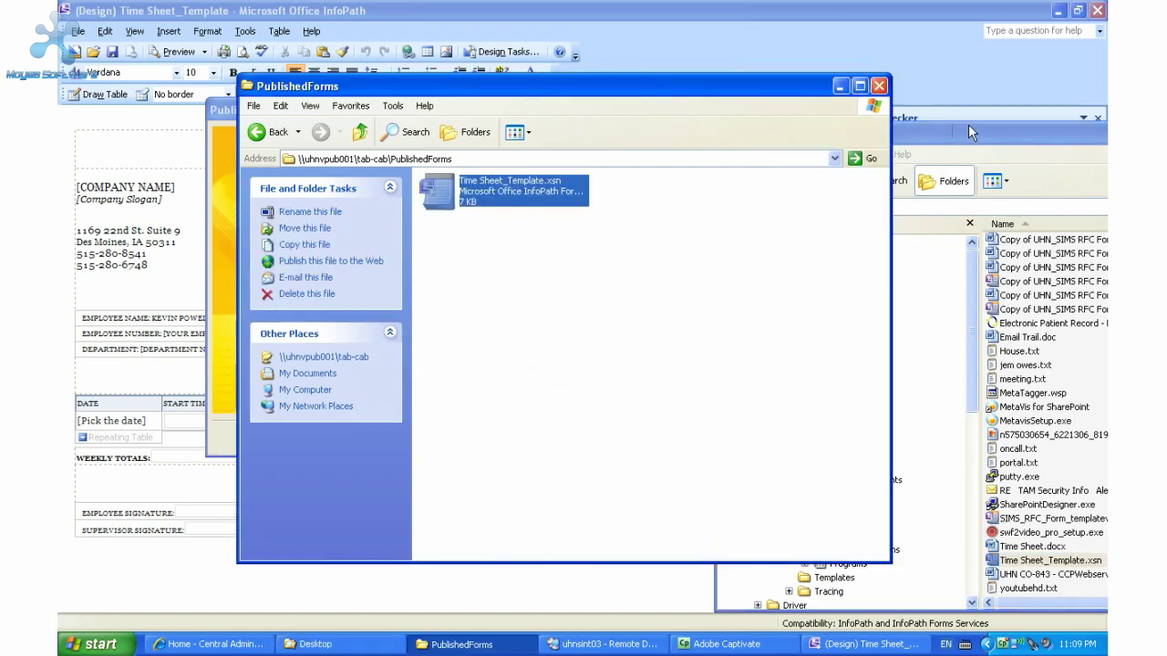
{"action": "left_click_drag", "start_coordinate": [949, 135], "coordinate": [693, 81]}
{"action": "left_click", "coordinate": [800, 82]}
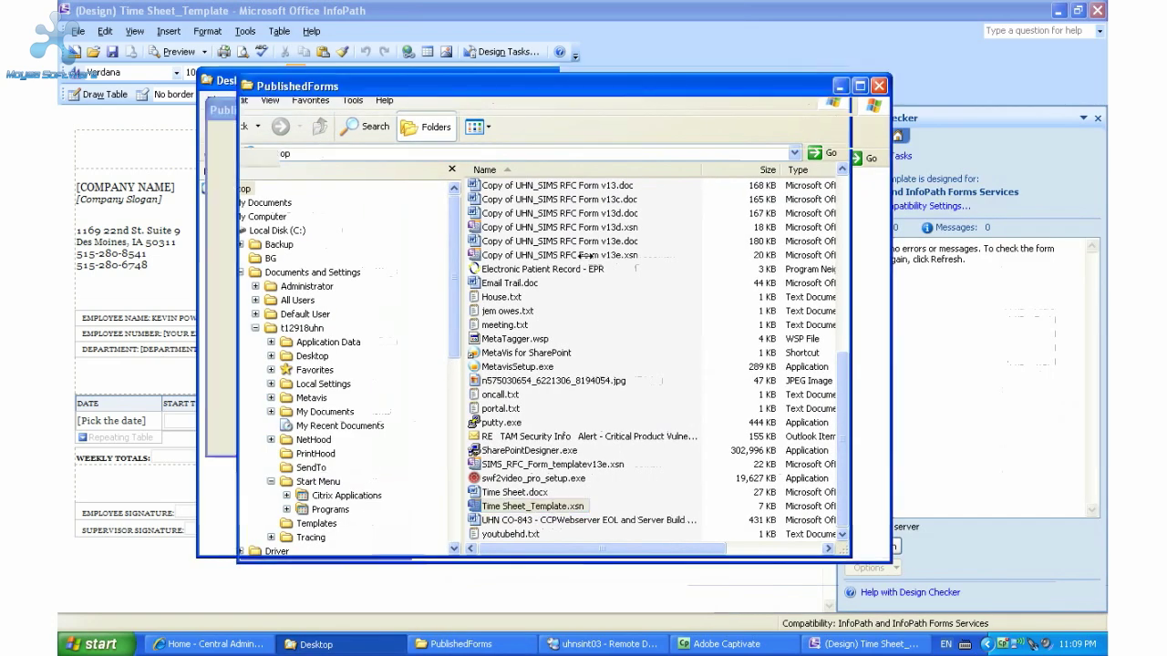
Complete the PublishedForms folder address to \\uhnvpub001\tab-cab\PublishedForms\Time Sheet_Template.xsn and copy the full path
{"action": "left_click", "coordinate": [480, 159]}
{"action": "left_click", "coordinate": [488, 157]}
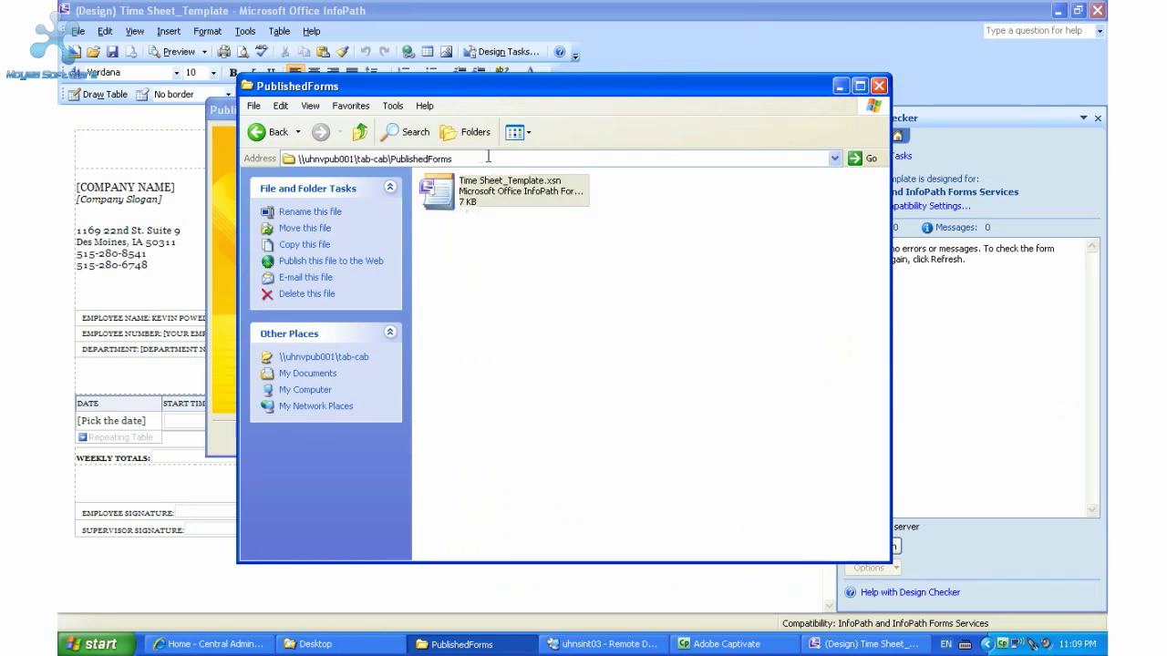
{"action": "type", "text": "\\"}
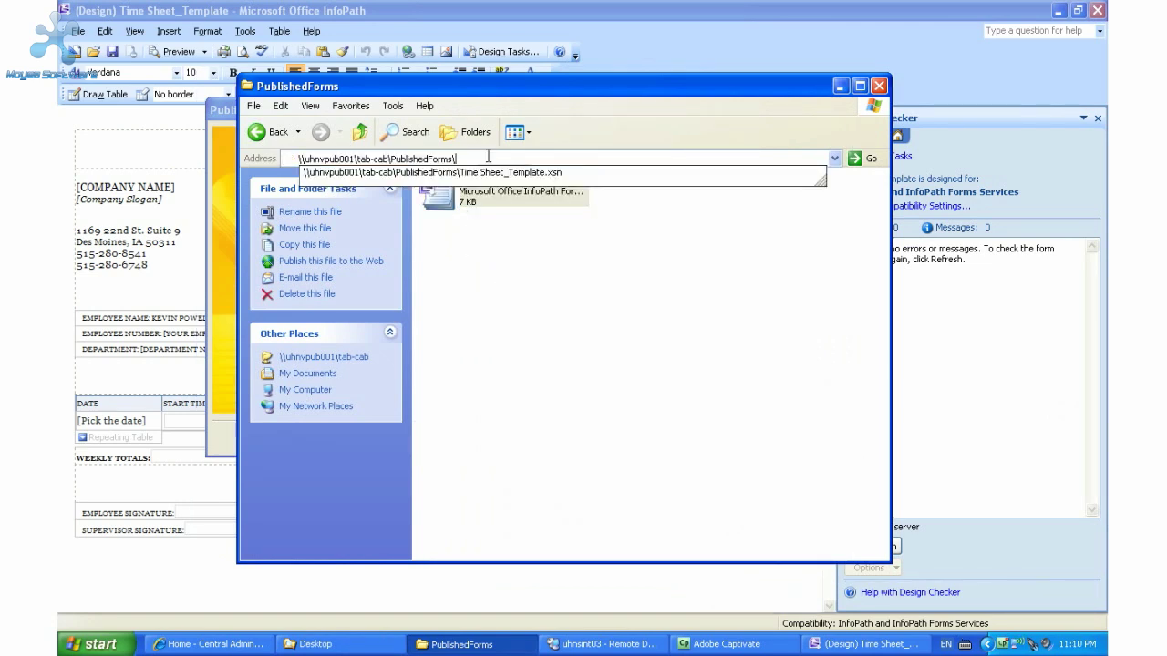
{"action": "key", "text": "Down"}
{"action": "left_click_drag", "start_coordinate": [573, 159], "coordinate": [133, 126]}
{"action": "key", "text": "ctrl+c"}
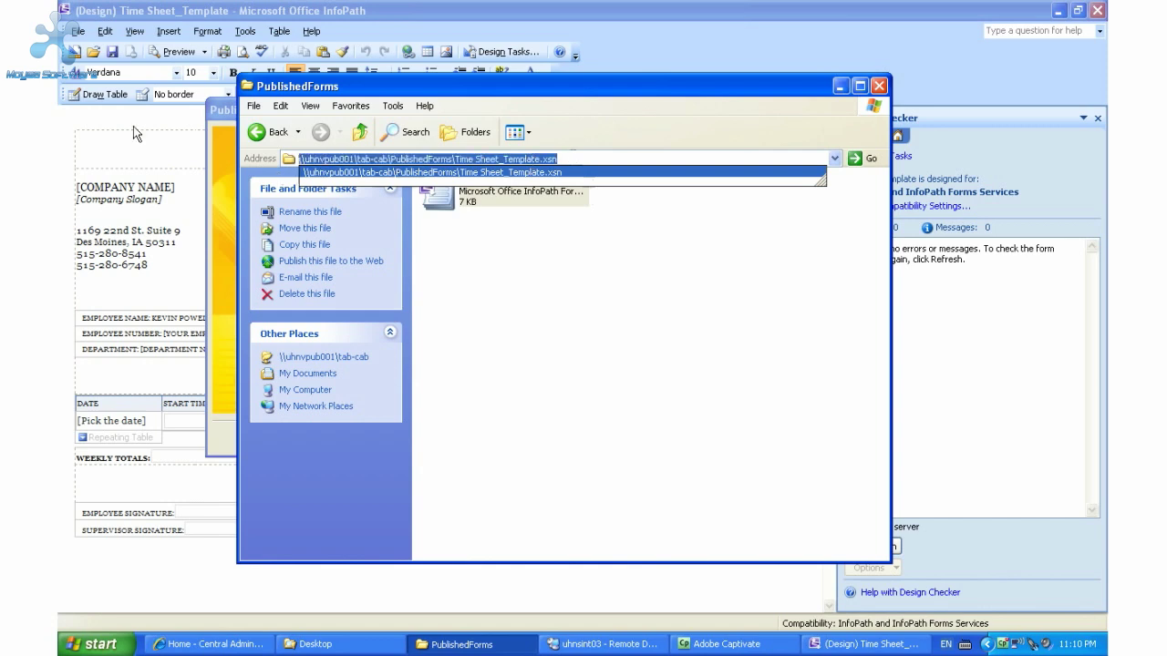
Return to the Publishing Wizard and replace the form template location with the copied path \\uhnvpub001\tab-cab\PublishedForms\Time Sheet_Template.xsn
{"action": "left_click", "coordinate": [840, 86]}
{"action": "left_click", "coordinate": [524, 150]}
{"action": "key", "text": "ctrl+a"}
{"action": "key", "text": "ctrl+v"}
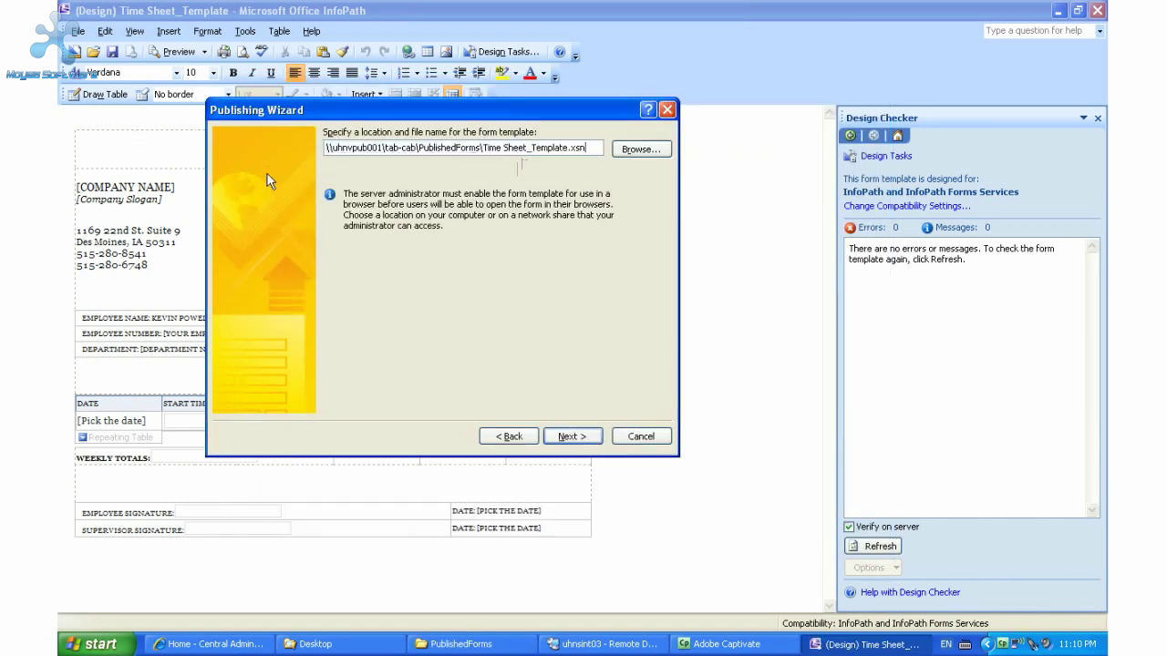
Publish the form template without adding any columns, and close the wizard
{"action": "left_click", "coordinate": [570, 437]}
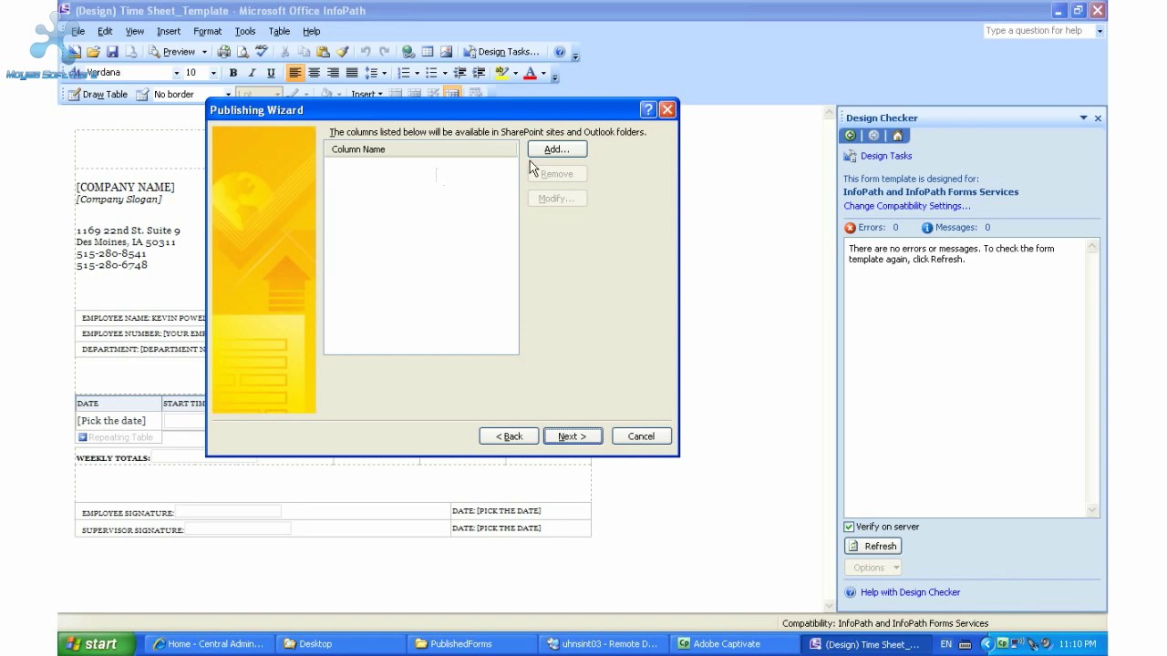
{"action": "left_click", "coordinate": [567, 435]}
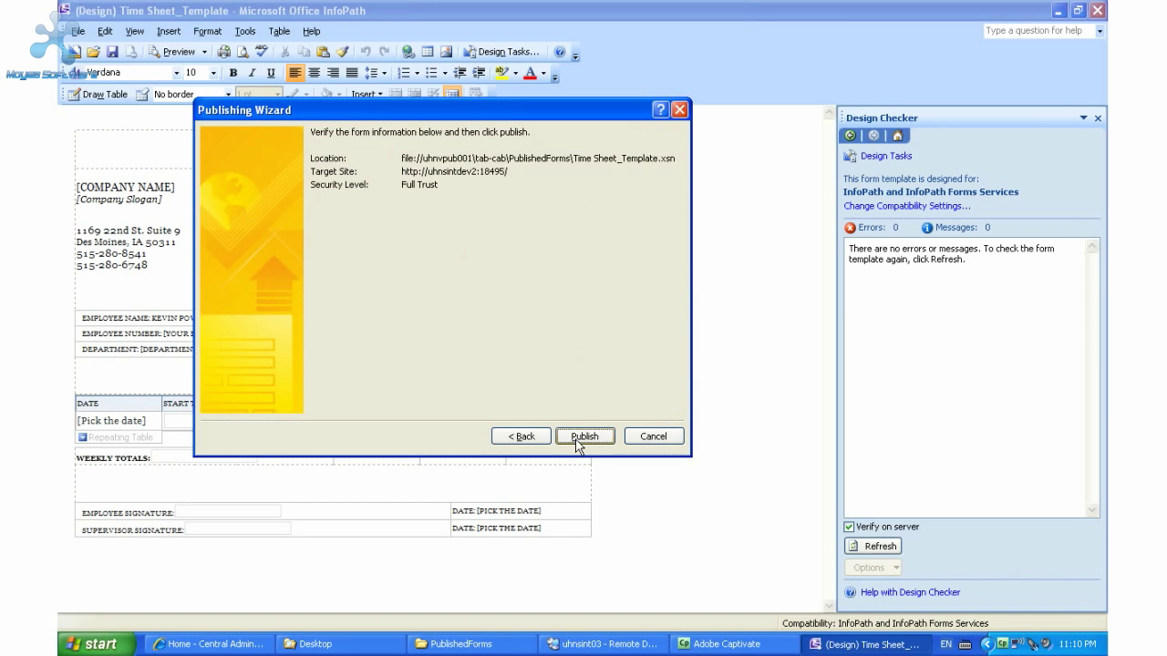
{"action": "left_click", "coordinate": [585, 438]}
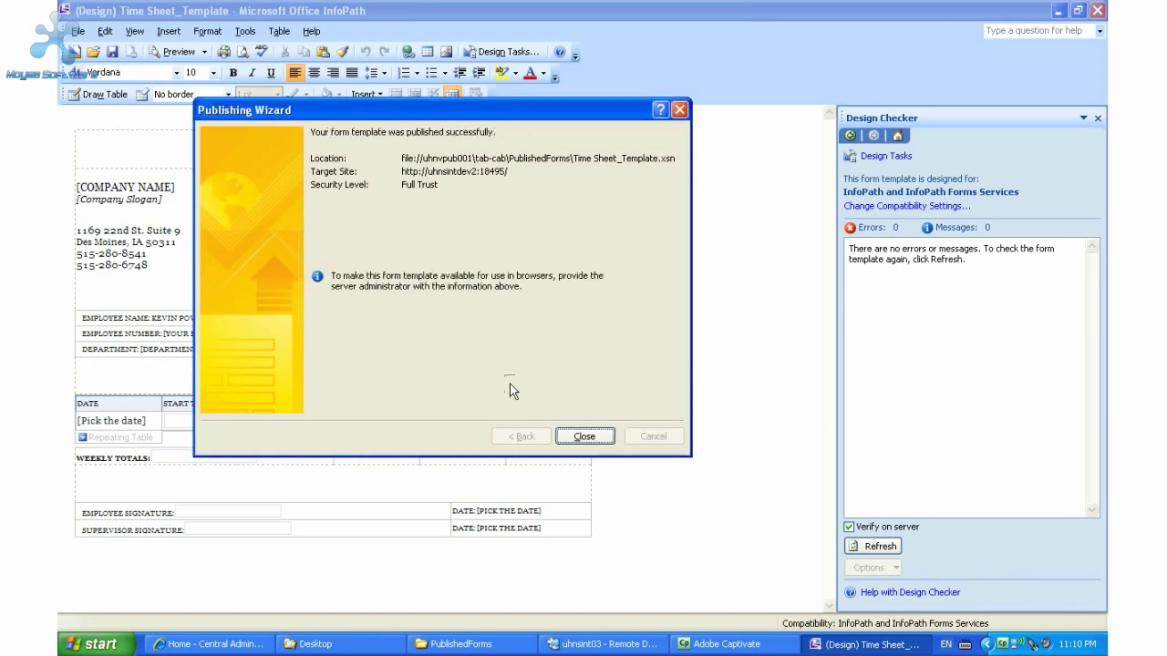
{"action": "left_click", "coordinate": [584, 436]}
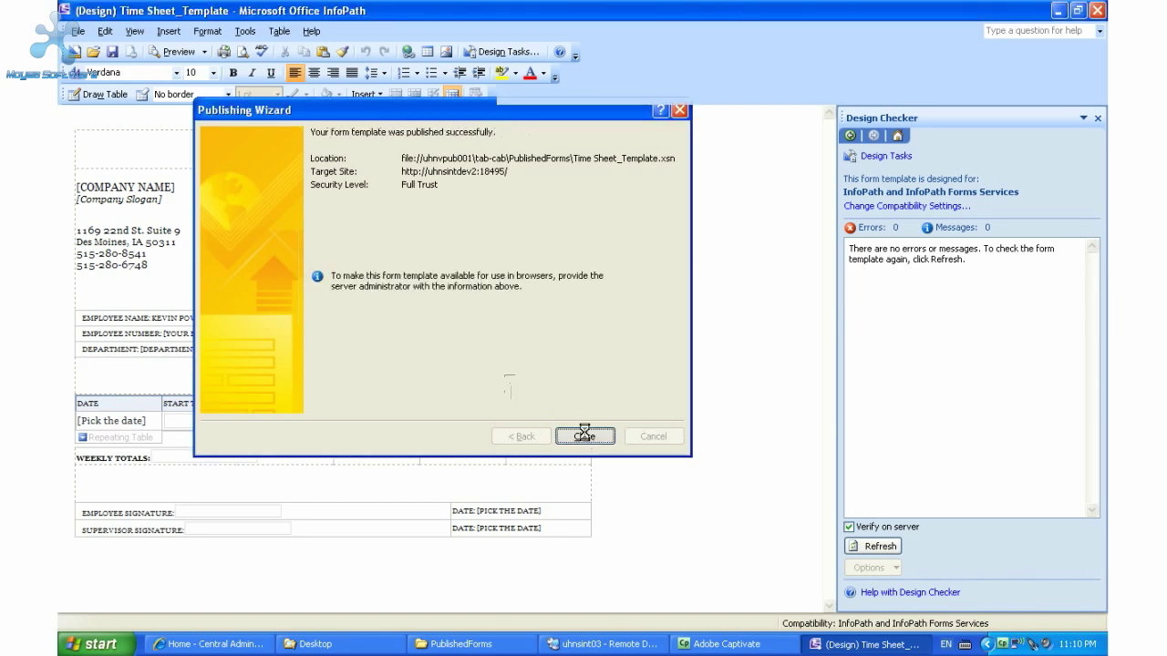
Switch to SharePoint Central Administration in Internet Explorer and open the Upload Form Template page from Application Management
{"action": "left_click", "coordinate": [173, 648]}
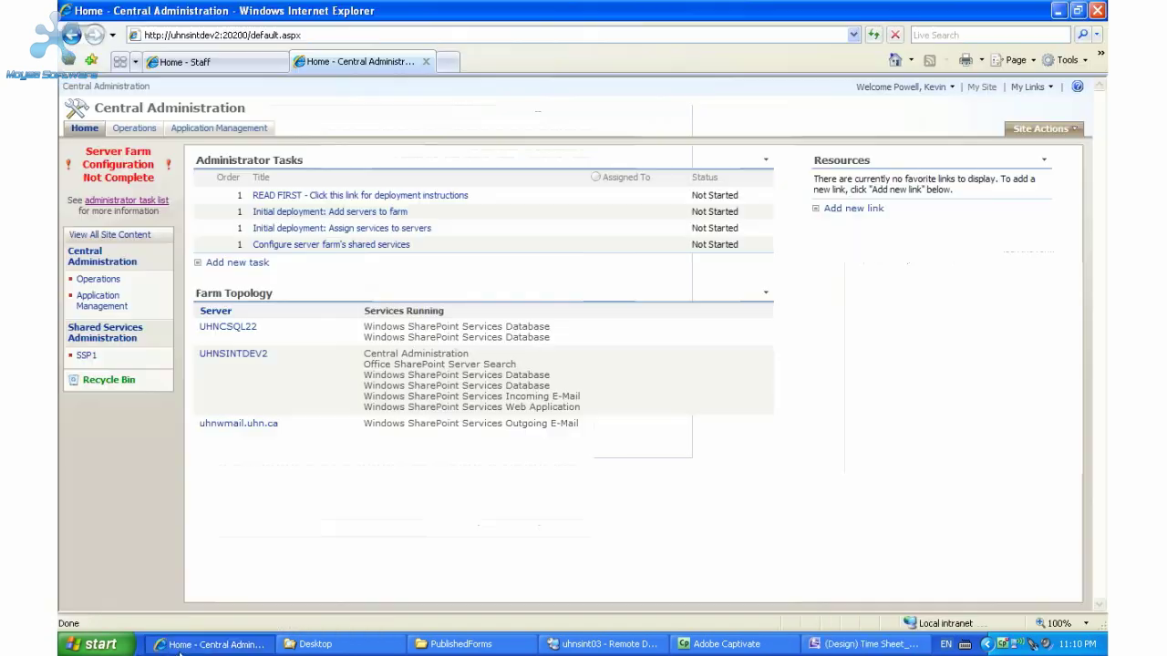
{"action": "left_click", "coordinate": [102, 307]}
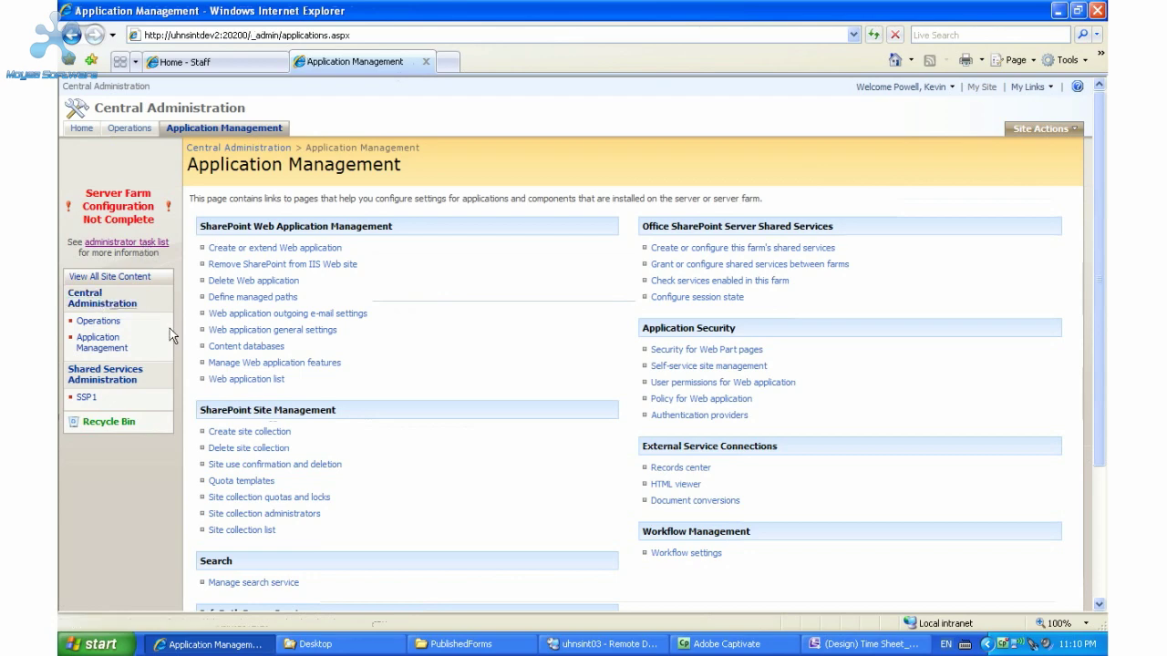
{"action": "scroll", "coordinate": [386, 397], "scroll_direction": "down", "scroll_amount": 2}
{"action": "scroll", "coordinate": [387, 397], "scroll_direction": "down", "scroll_amount": 2}
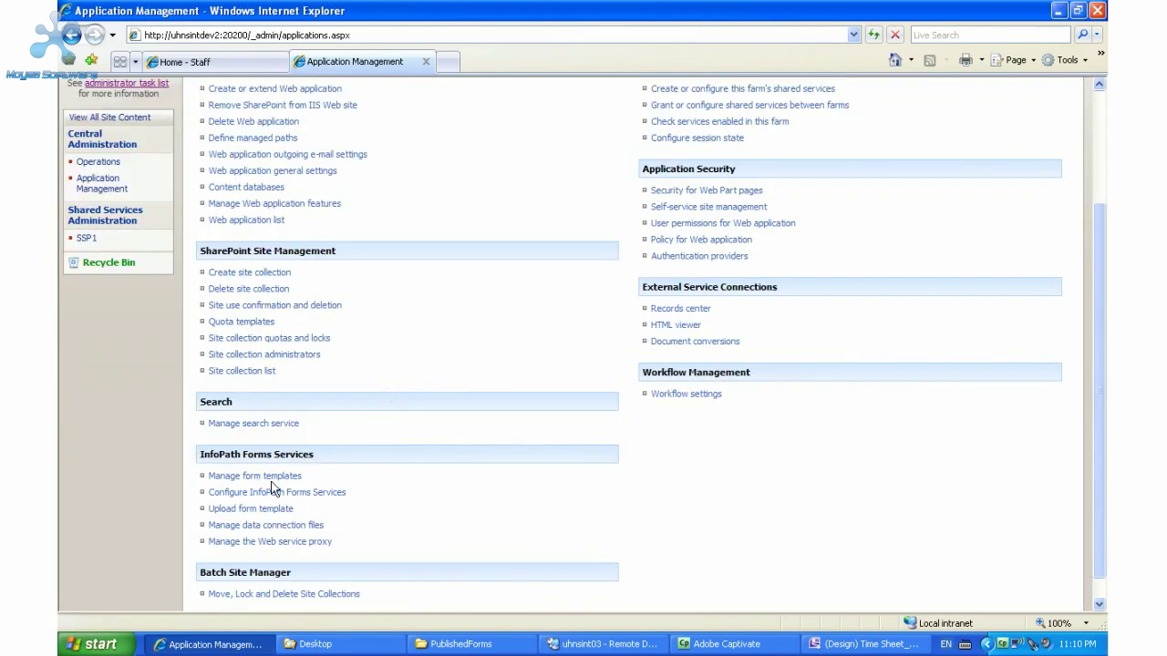
{"action": "left_click", "coordinate": [231, 511]}
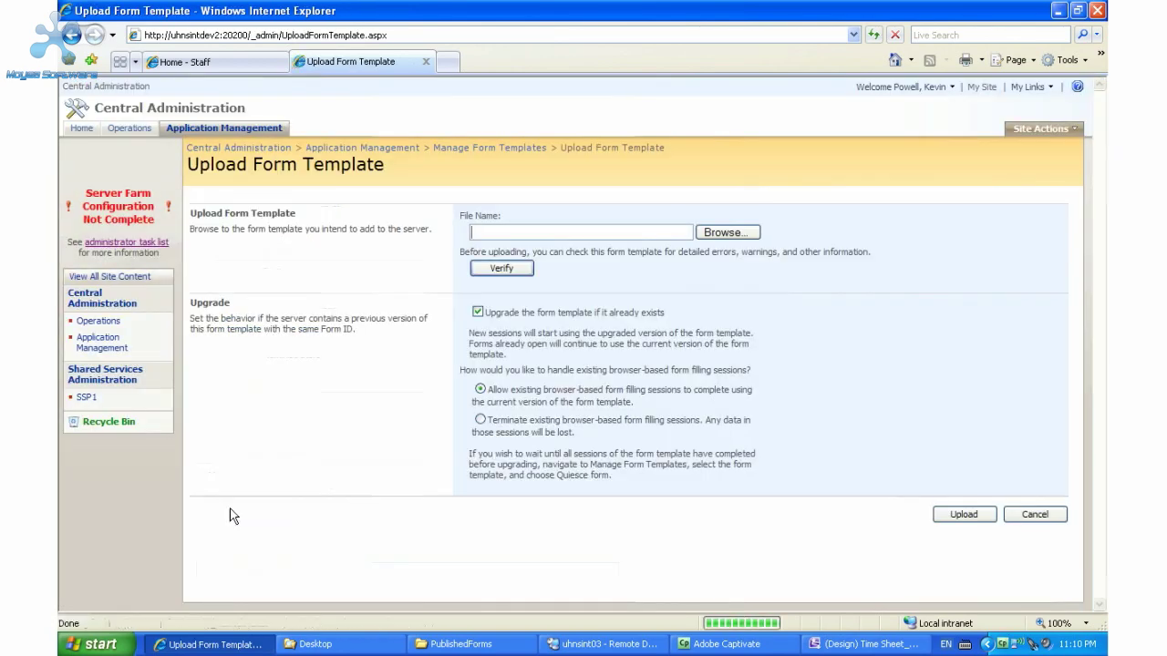
{"action": "left_click", "coordinate": [741, 234]}
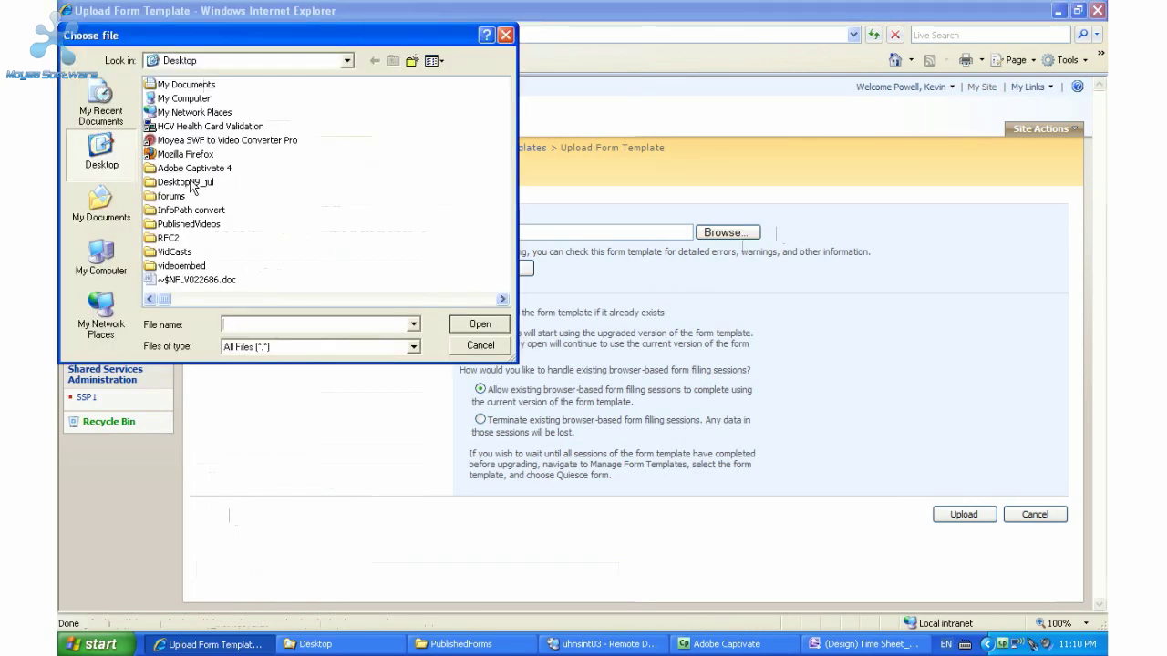
{"action": "left_click", "coordinate": [224, 61]}
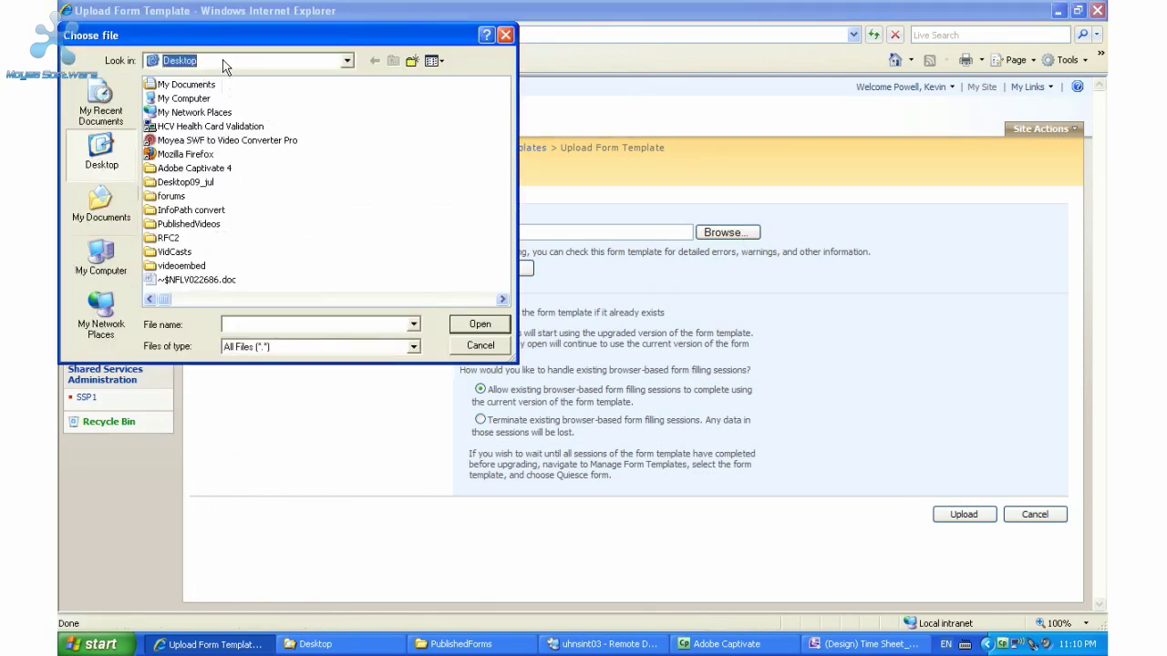
{"action": "left_click", "coordinate": [226, 64]}
{"action": "left_click", "coordinate": [223, 61]}
{"action": "left_click", "coordinate": [187, 222]}
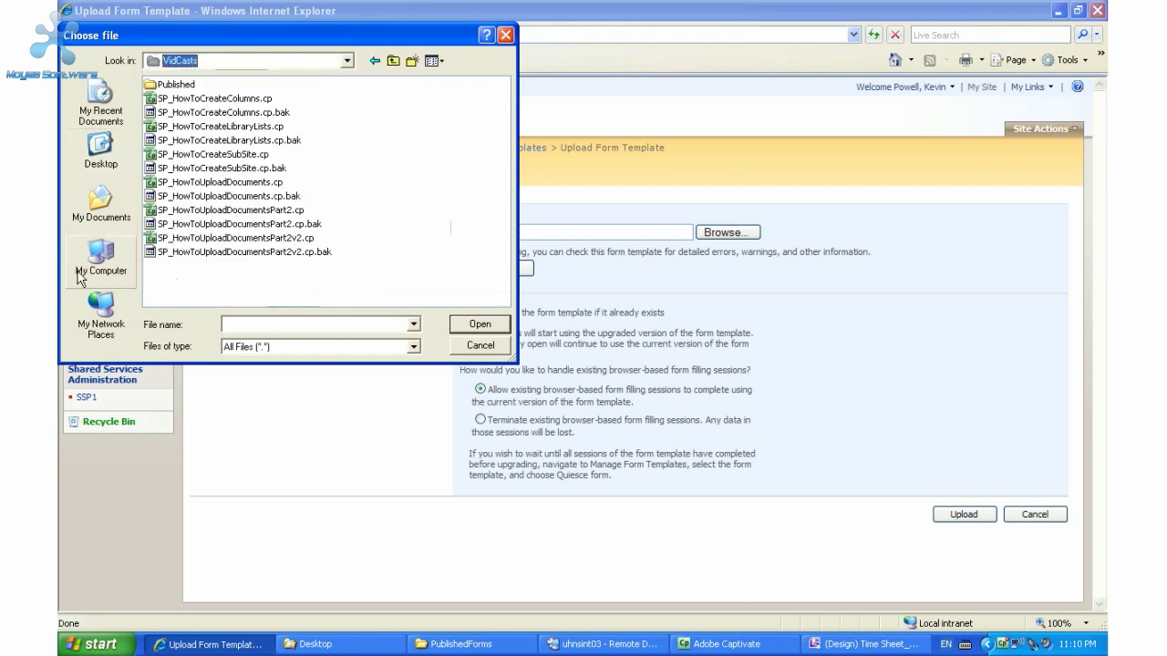
{"action": "left_click", "coordinate": [472, 350]}
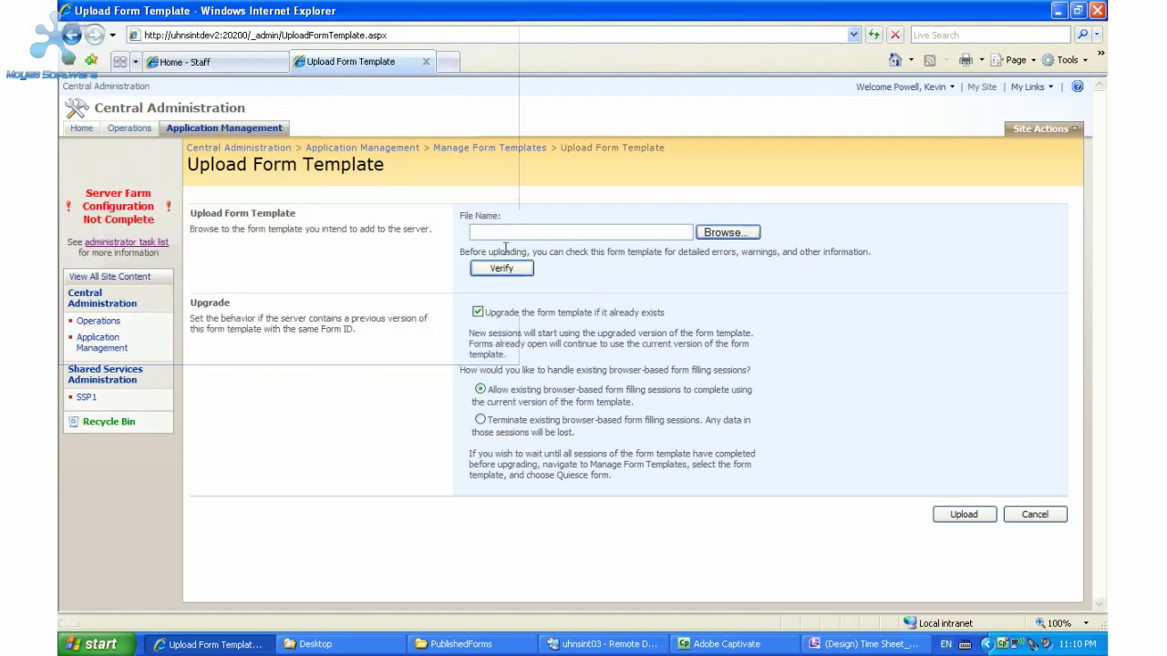
Choose Time Sheet_Template.xsn from PublishedForms on the tab-cab (T:) drive and verify the form template before uploading
{"action": "left_click", "coordinate": [720, 234]}
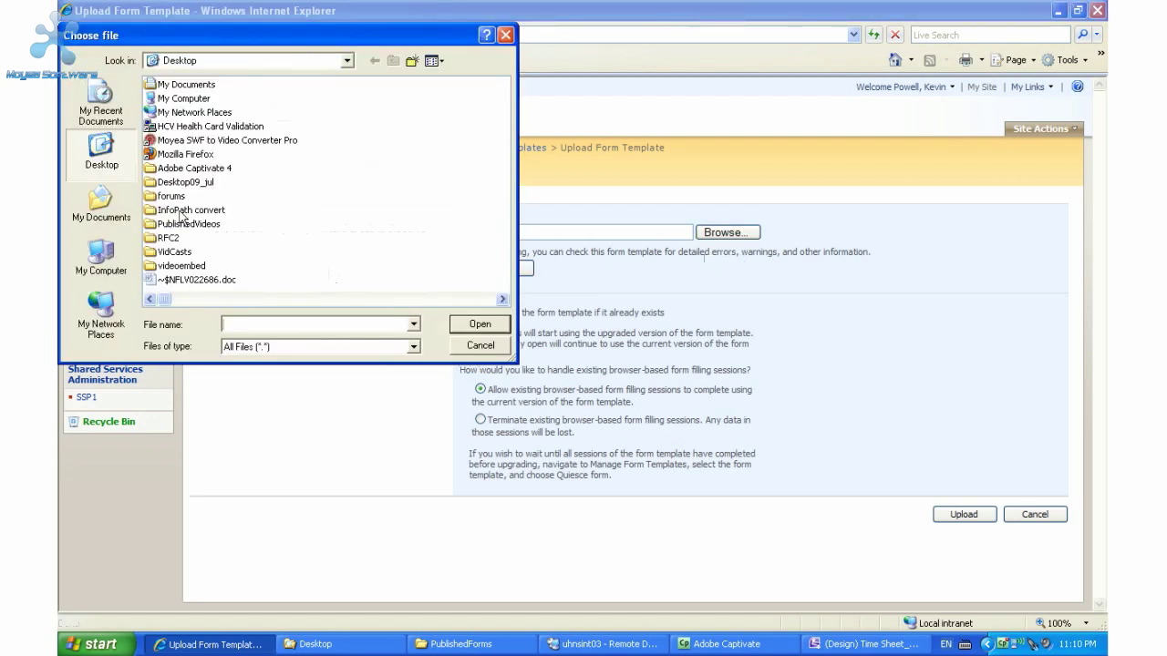
{"action": "left_click", "coordinate": [503, 299]}
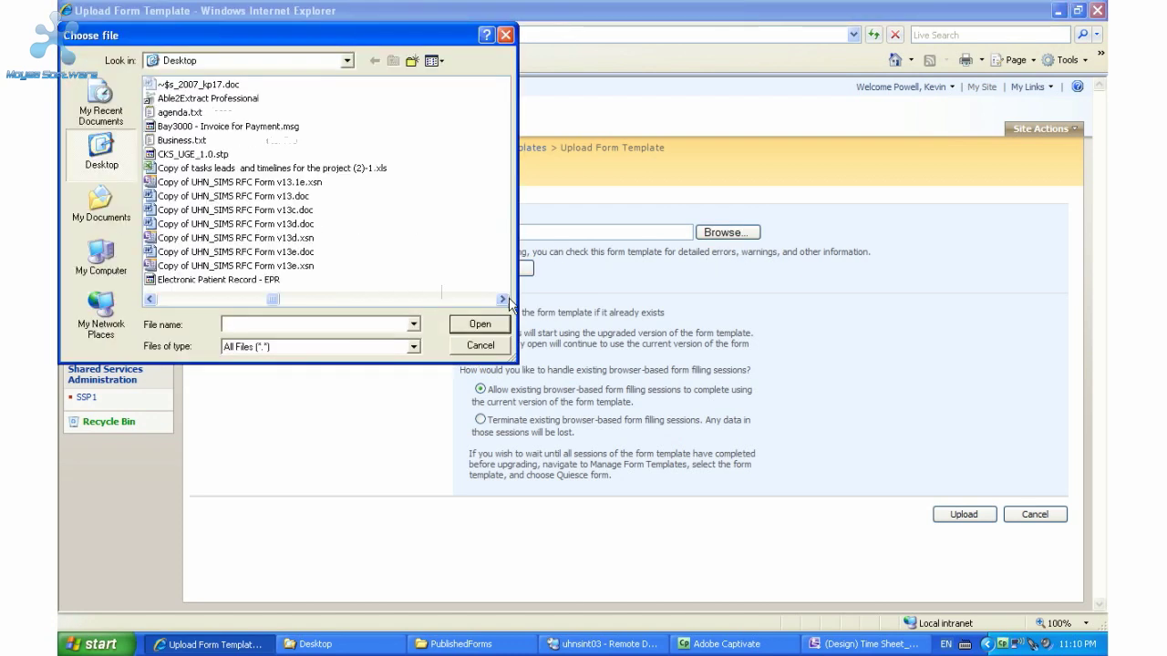
{"action": "left_click", "coordinate": [348, 61]}
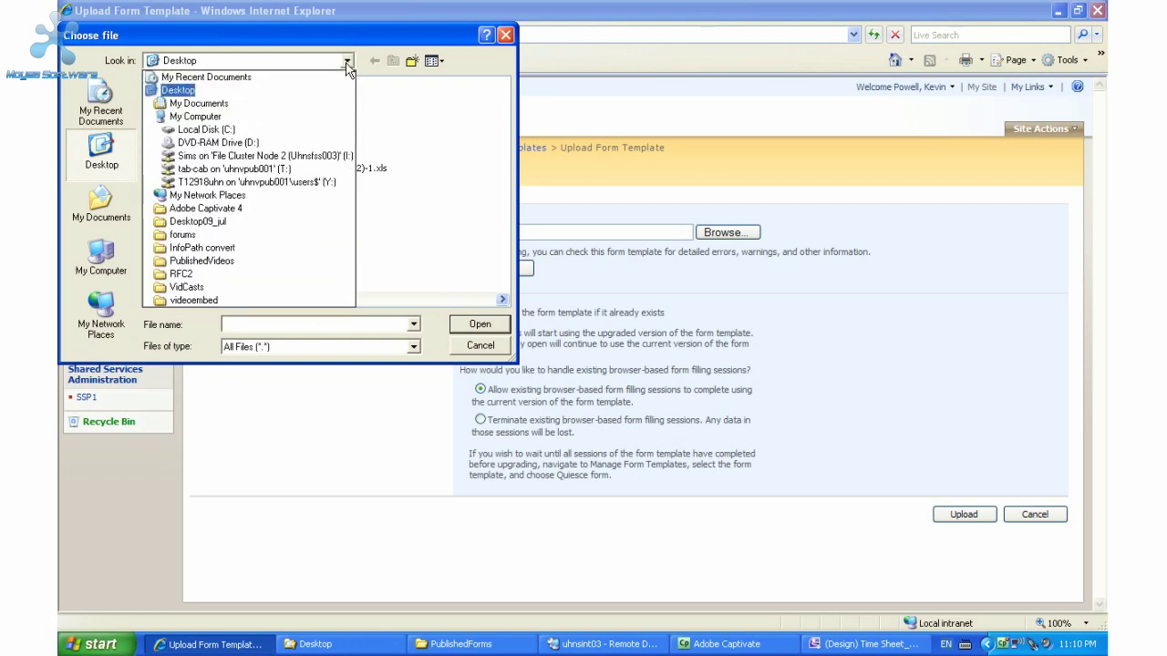
{"action": "left_click", "coordinate": [241, 168]}
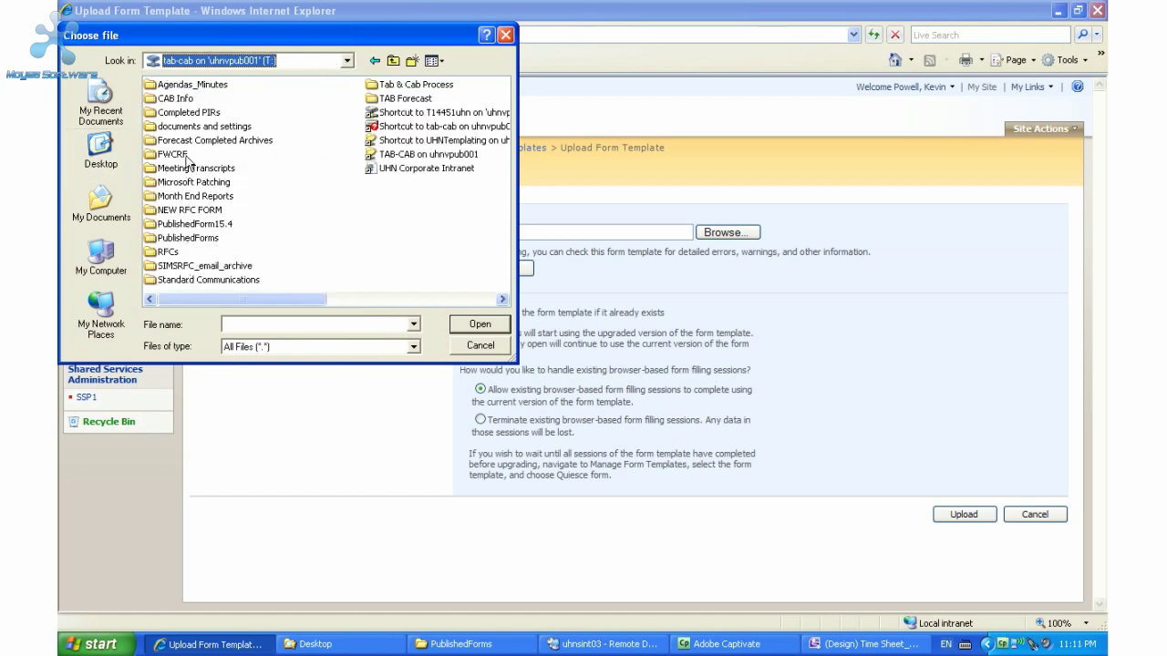
{"action": "double_click", "coordinate": [176, 239]}
{"action": "left_click", "coordinate": [196, 85]}
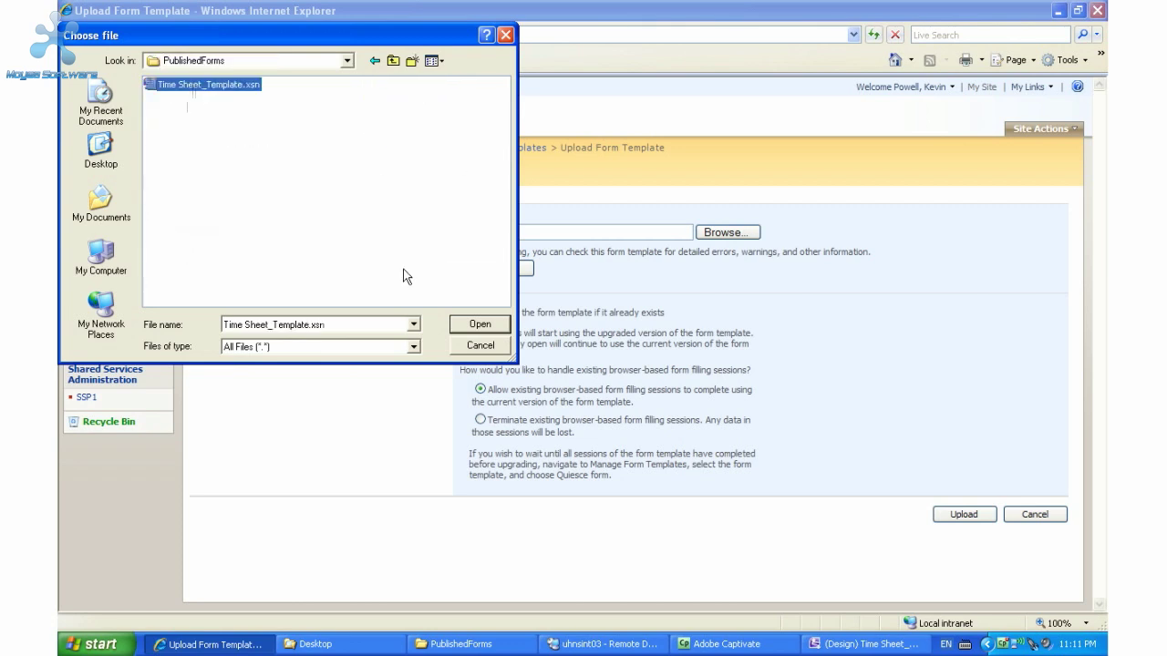
{"action": "left_click", "coordinate": [469, 328]}
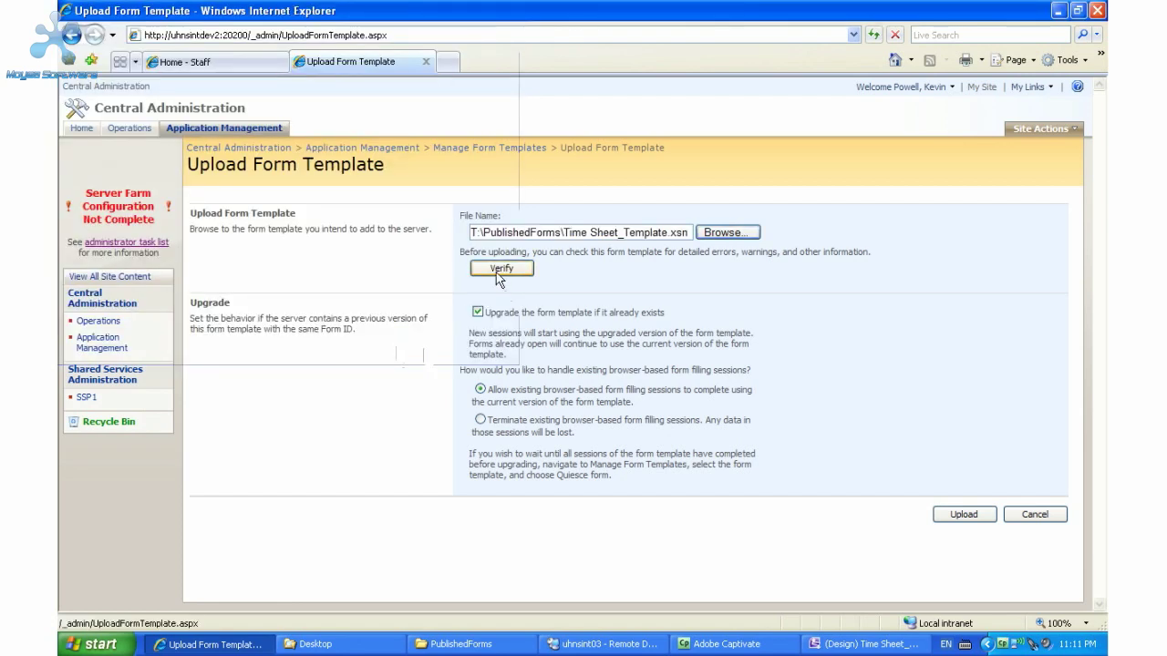
{"action": "left_click", "coordinate": [498, 274]}
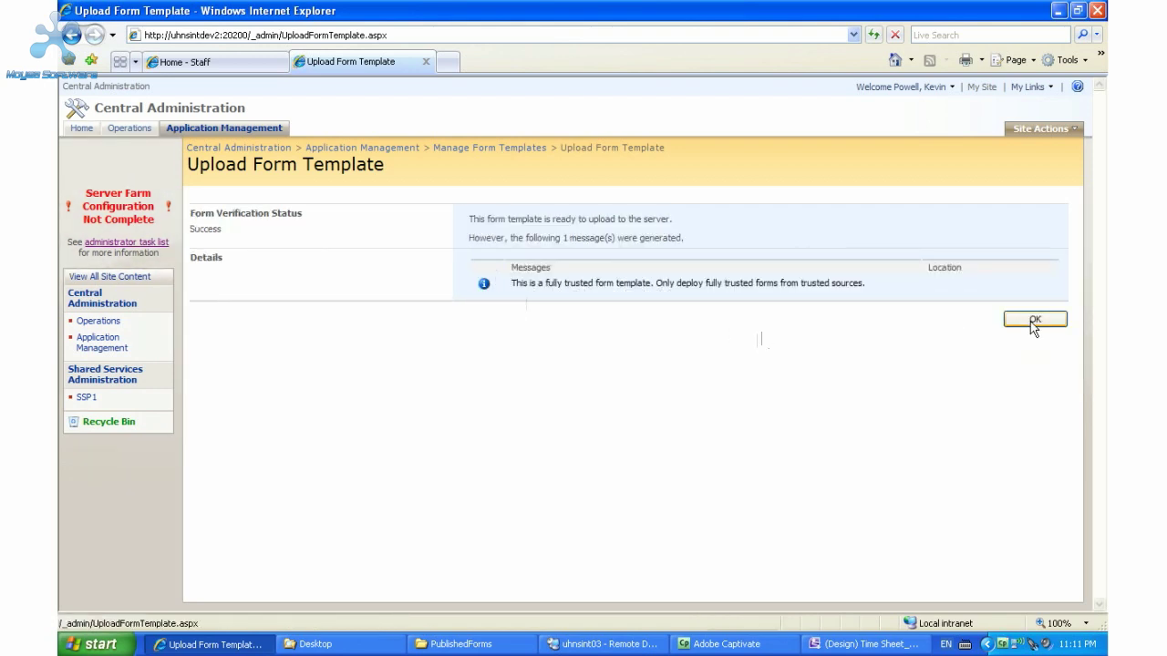
{"action": "left_click", "coordinate": [959, 322]}
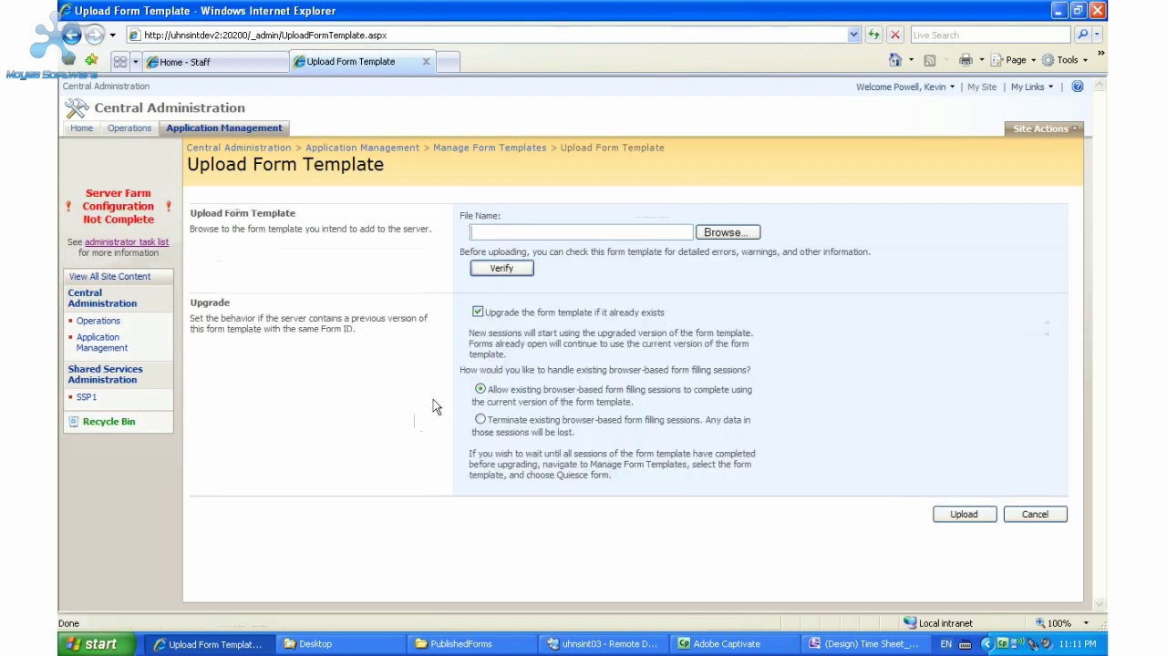
Select T:\PublishedForms\Time Sheet_Template.xsn again, upload it with the existing upgrade settings, and return to the form templates list
{"action": "left_click", "coordinate": [725, 234]}
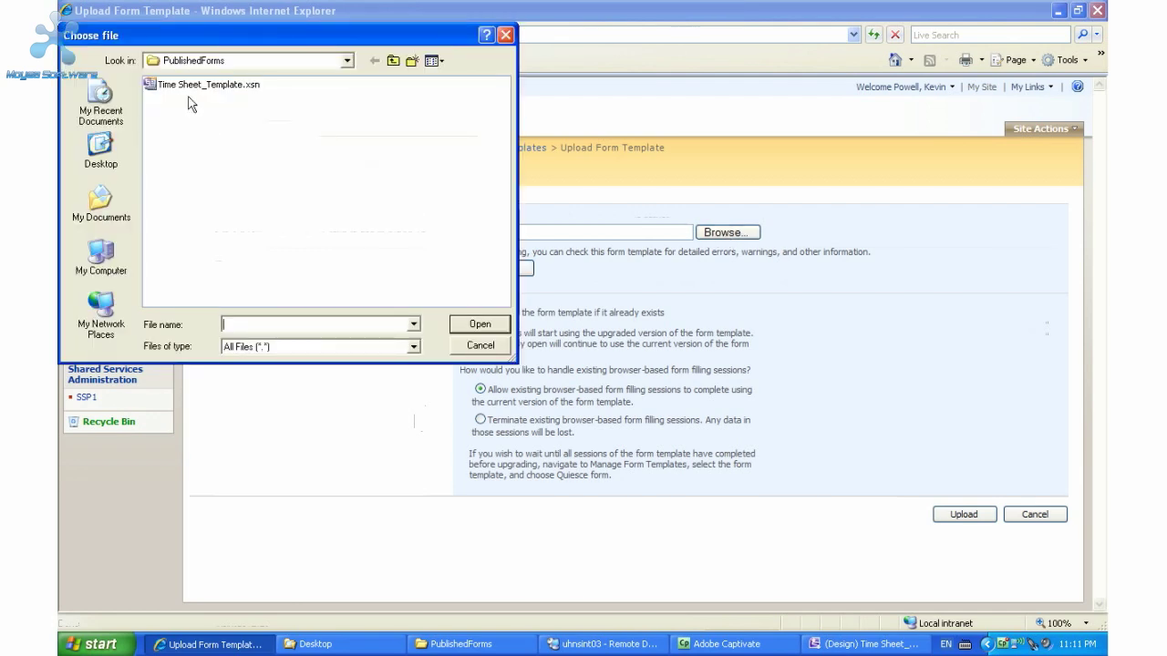
{"action": "left_click", "coordinate": [183, 85]}
{"action": "left_click", "coordinate": [480, 324]}
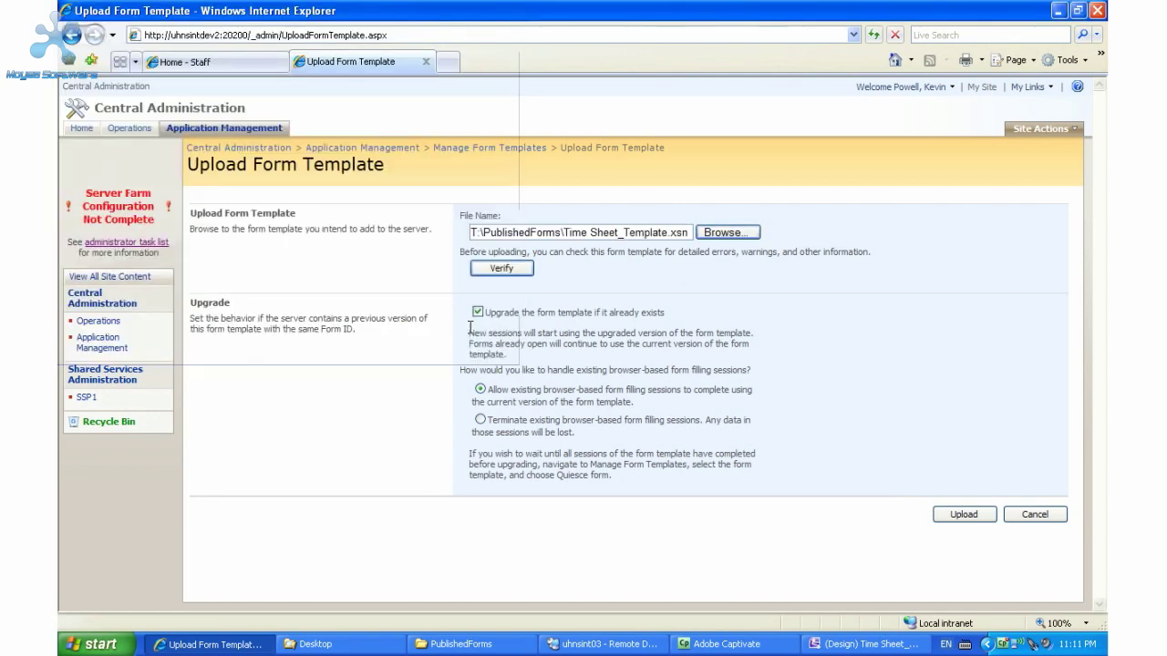
{"action": "left_click", "coordinate": [967, 516]}
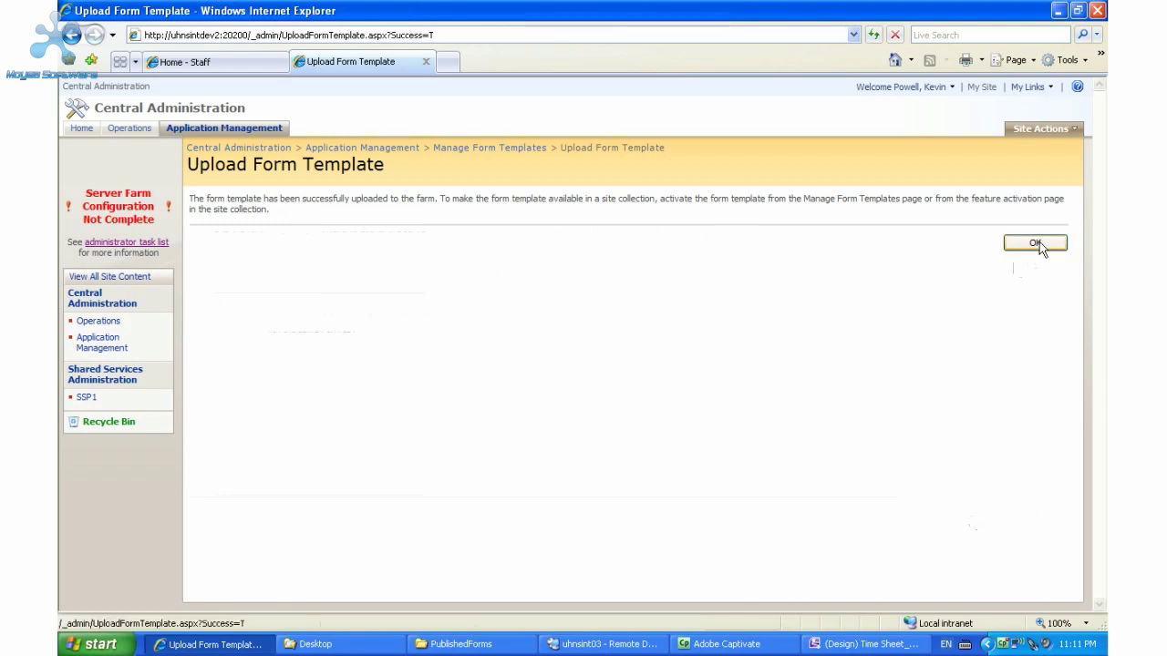
{"action": "left_click", "coordinate": [1040, 243]}
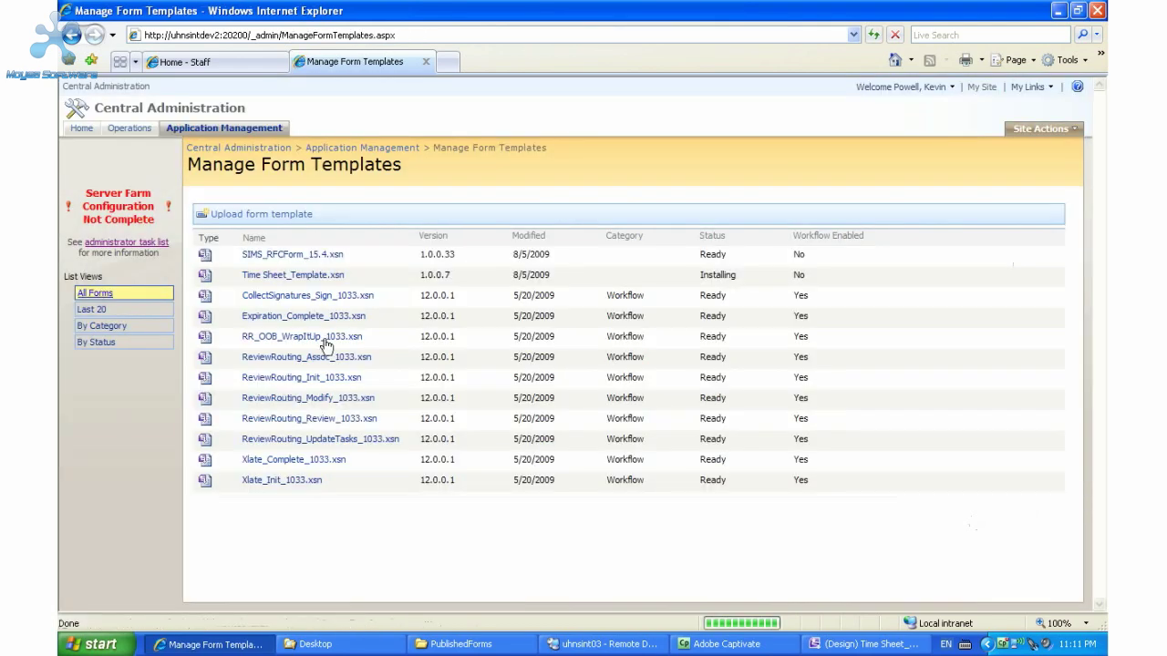
{"action": "mouse_move", "coordinate": [377, 279]}
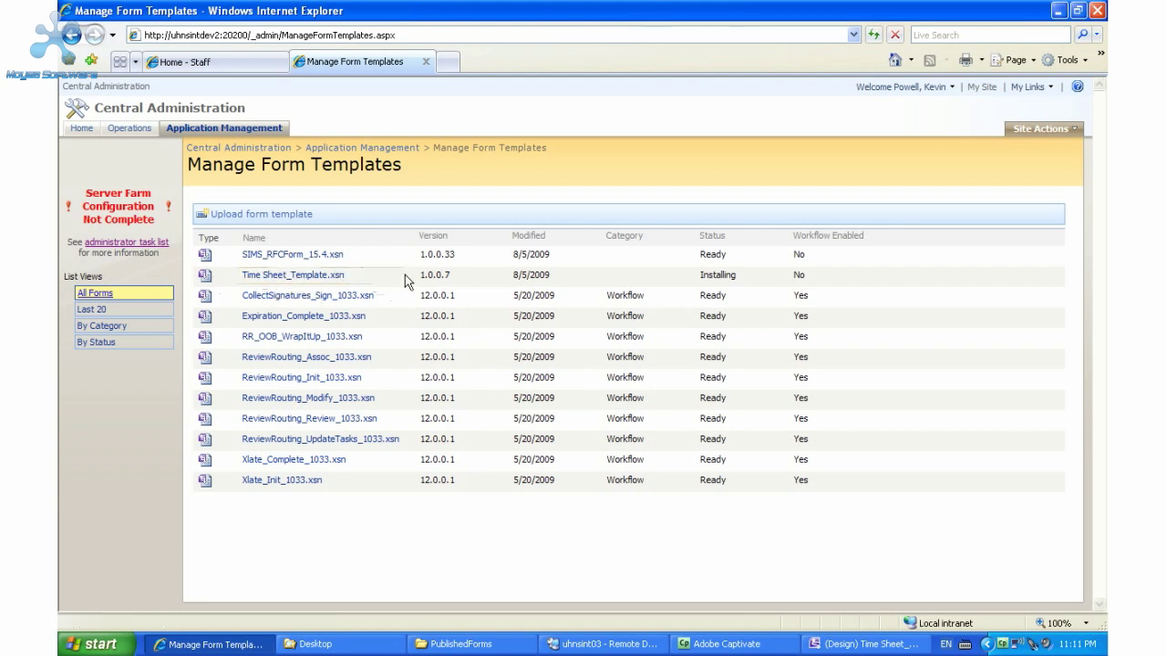
Activate Time Sheet_Template.xsn to the root site collection (/) of the Dev_Staff.uhn.ca_18495 web application
{"action": "left_click", "coordinate": [397, 277]}
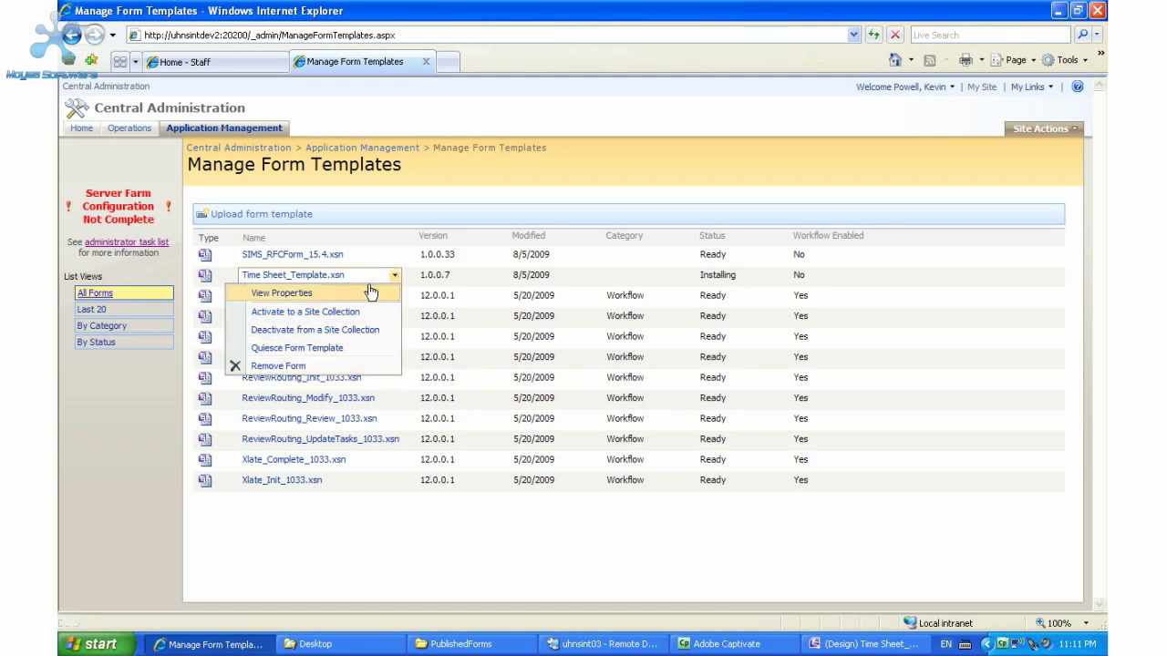
{"action": "left_click", "coordinate": [294, 319]}
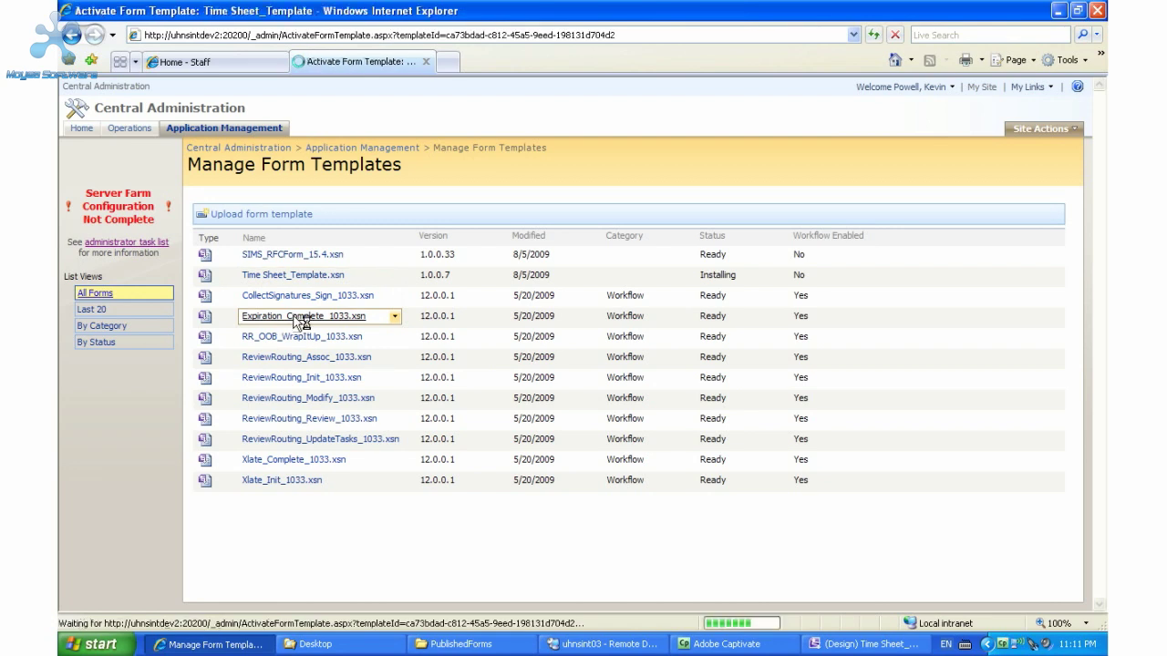
{"action": "left_click", "coordinate": [975, 371]}
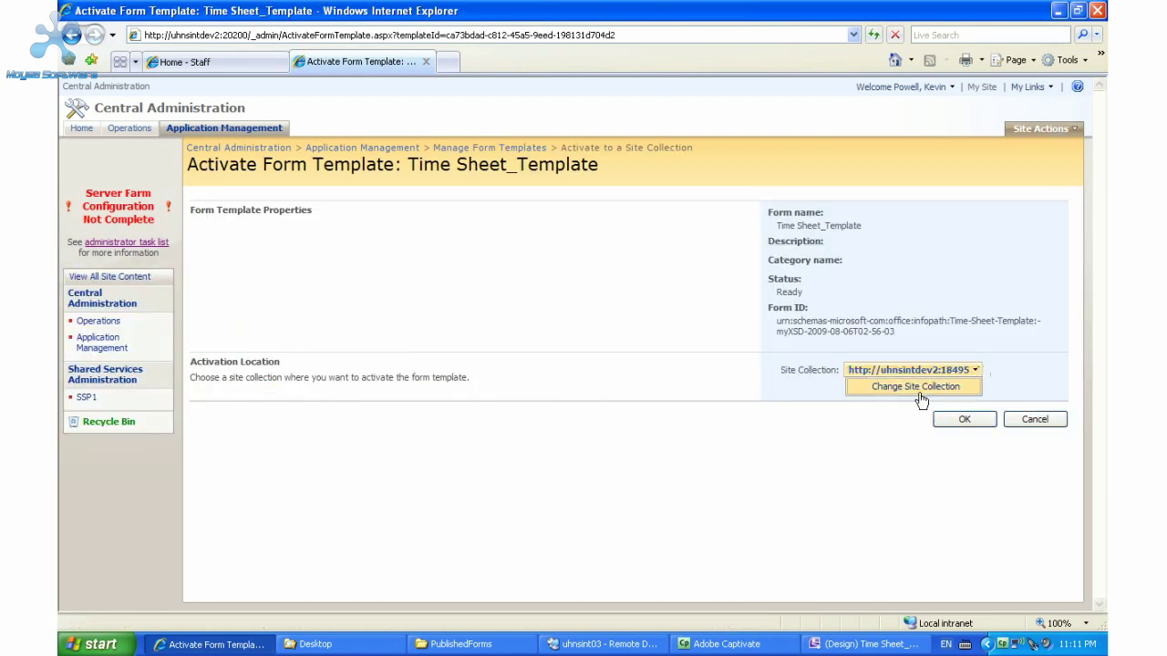
{"action": "left_click", "coordinate": [852, 387]}
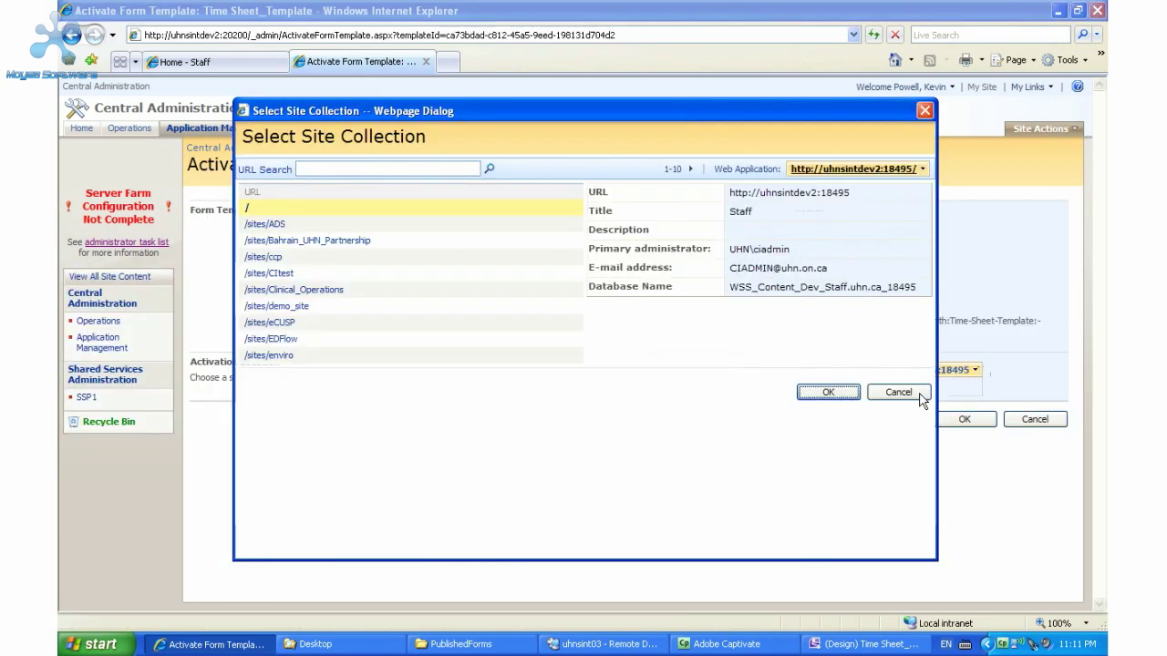
{"action": "left_click", "coordinate": [903, 169]}
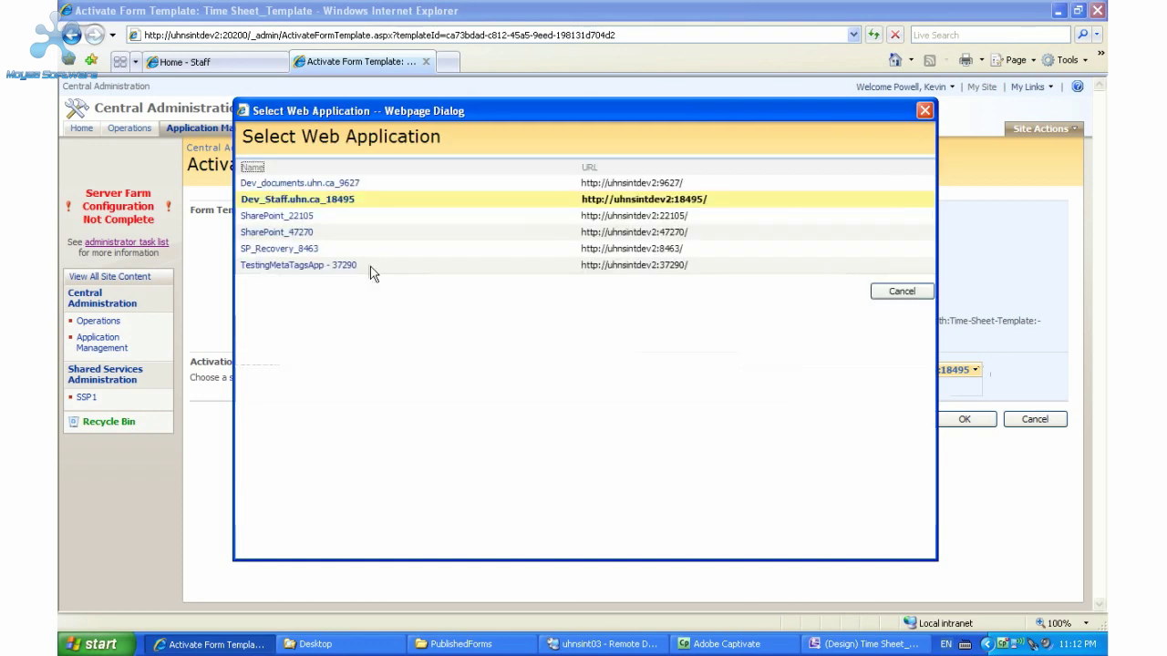
{"action": "left_click", "coordinate": [300, 202]}
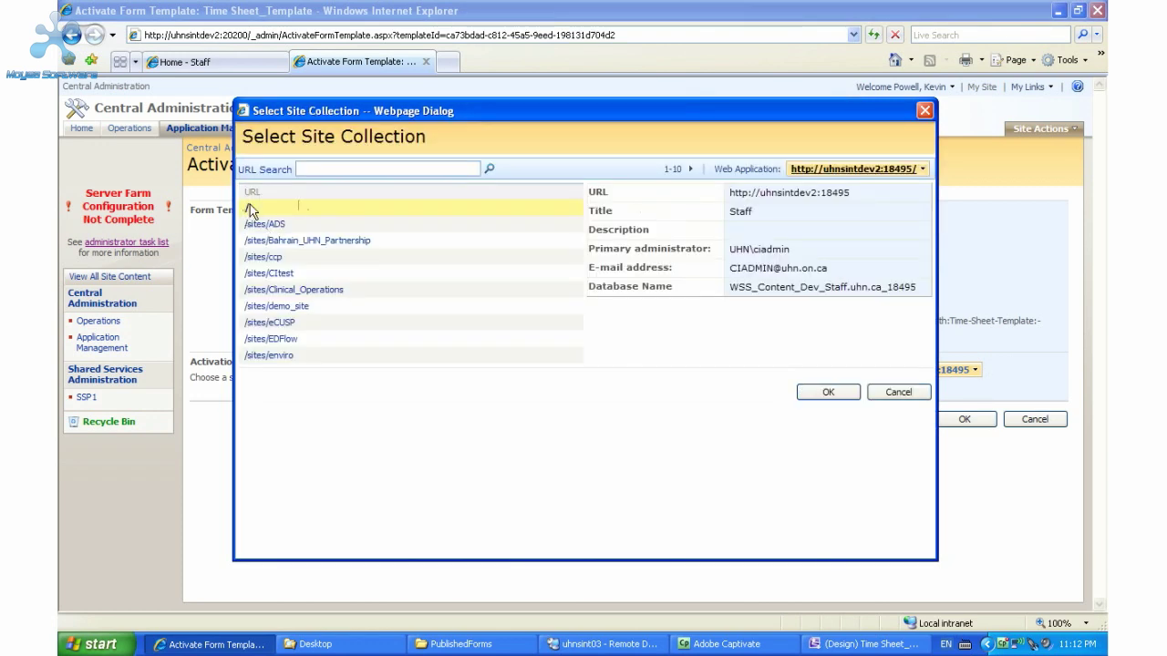
{"action": "left_click", "coordinate": [836, 391]}
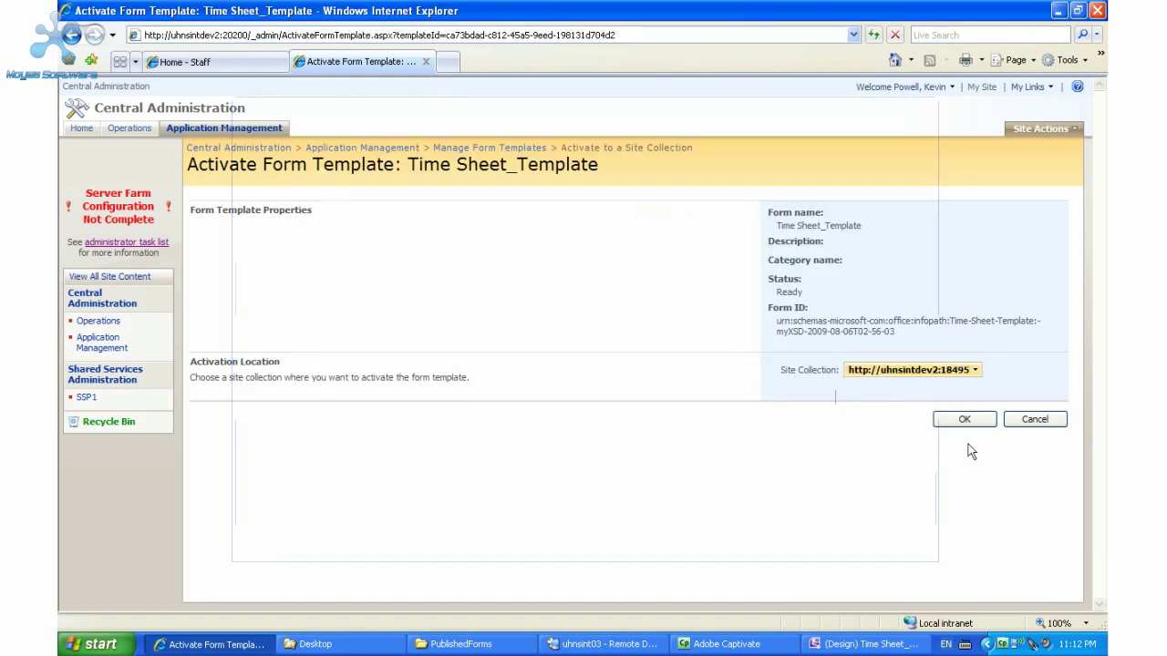
{"action": "left_click", "coordinate": [969, 425]}
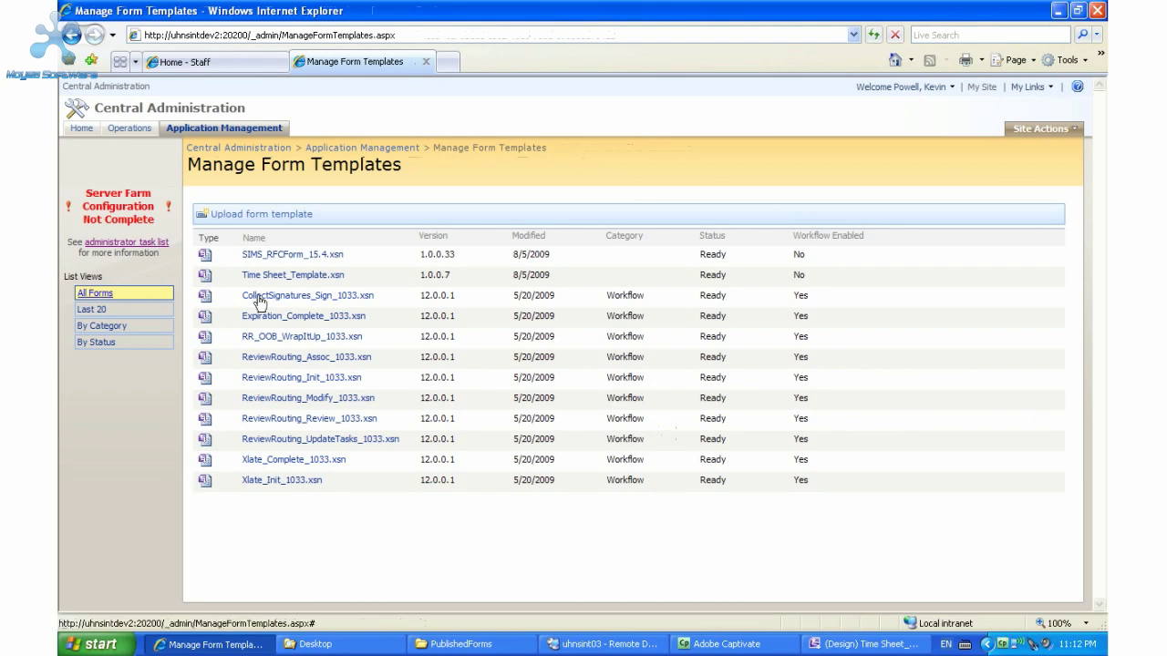
Switch to the Staff site, open the Time Sheets library and go to its document library settings
{"action": "left_click", "coordinate": [187, 62]}
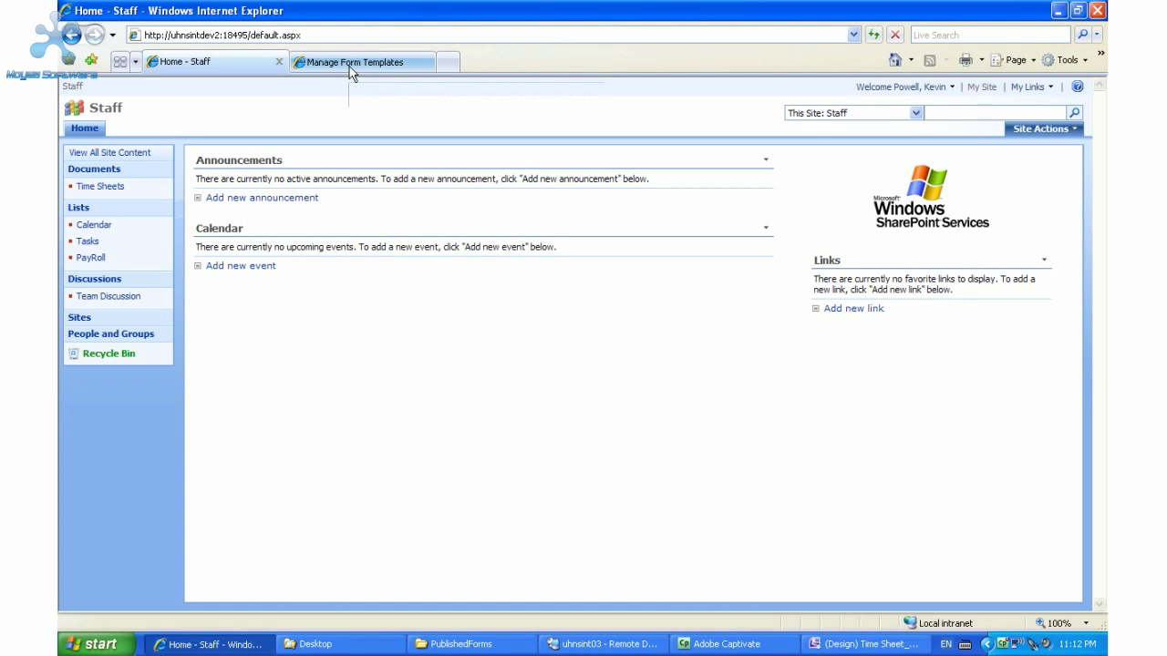
{"action": "left_click", "coordinate": [95, 188]}
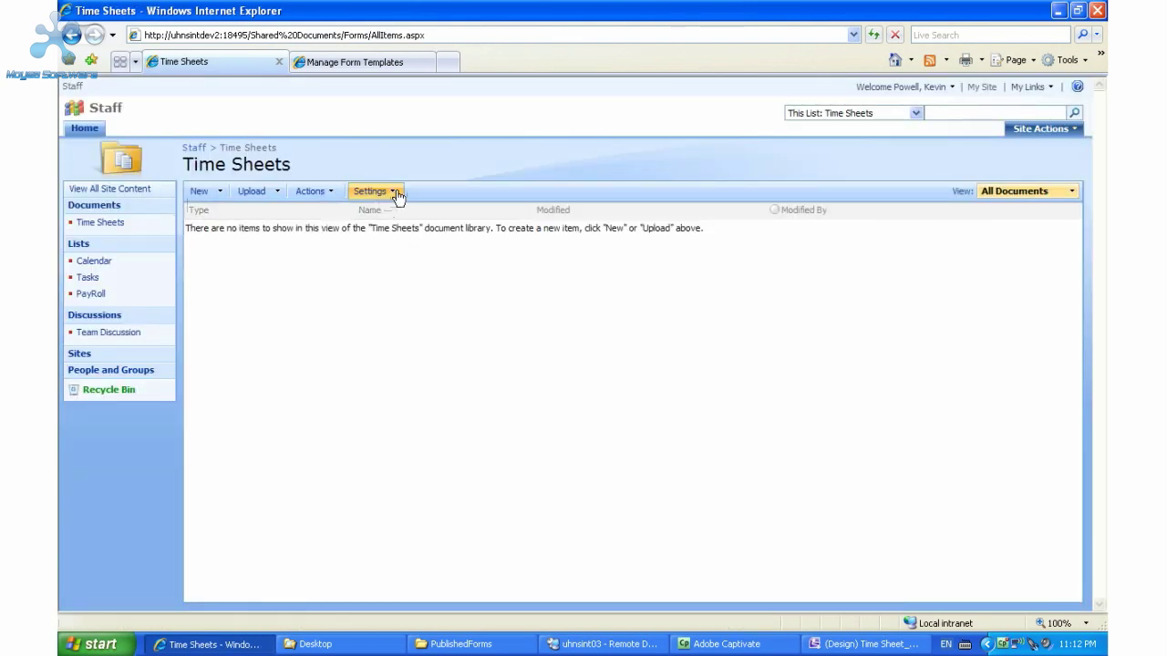
{"action": "left_click", "coordinate": [396, 194]}
{"action": "left_click", "coordinate": [428, 297]}
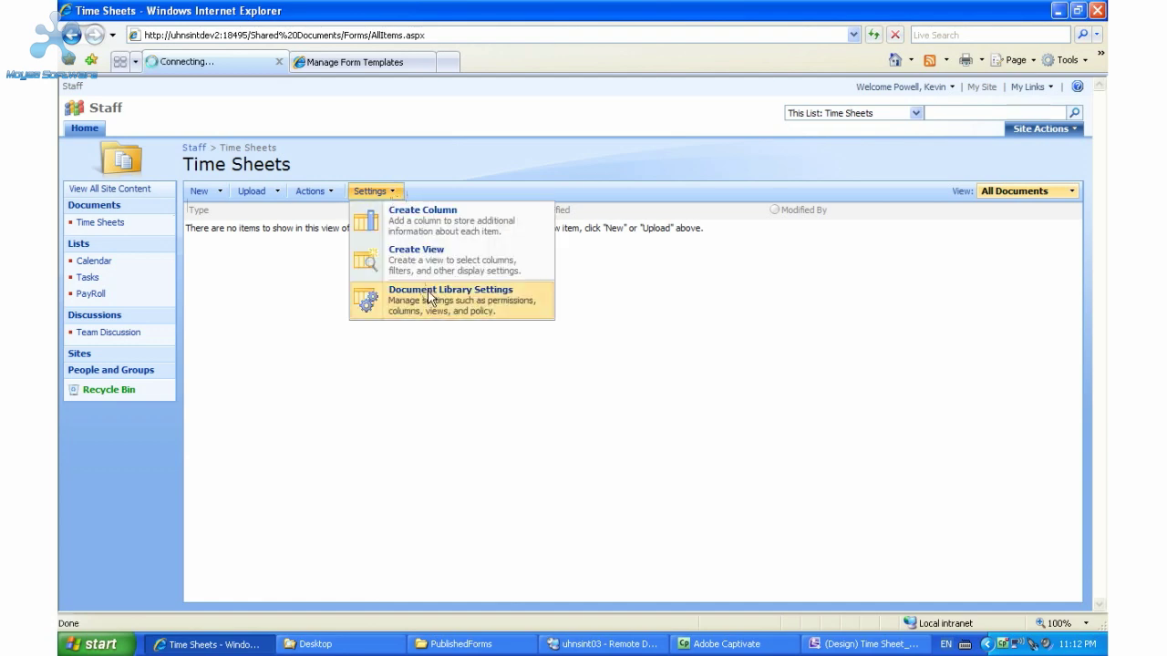
{"action": "scroll", "coordinate": [409, 351], "scroll_direction": "down", "scroll_amount": 3}
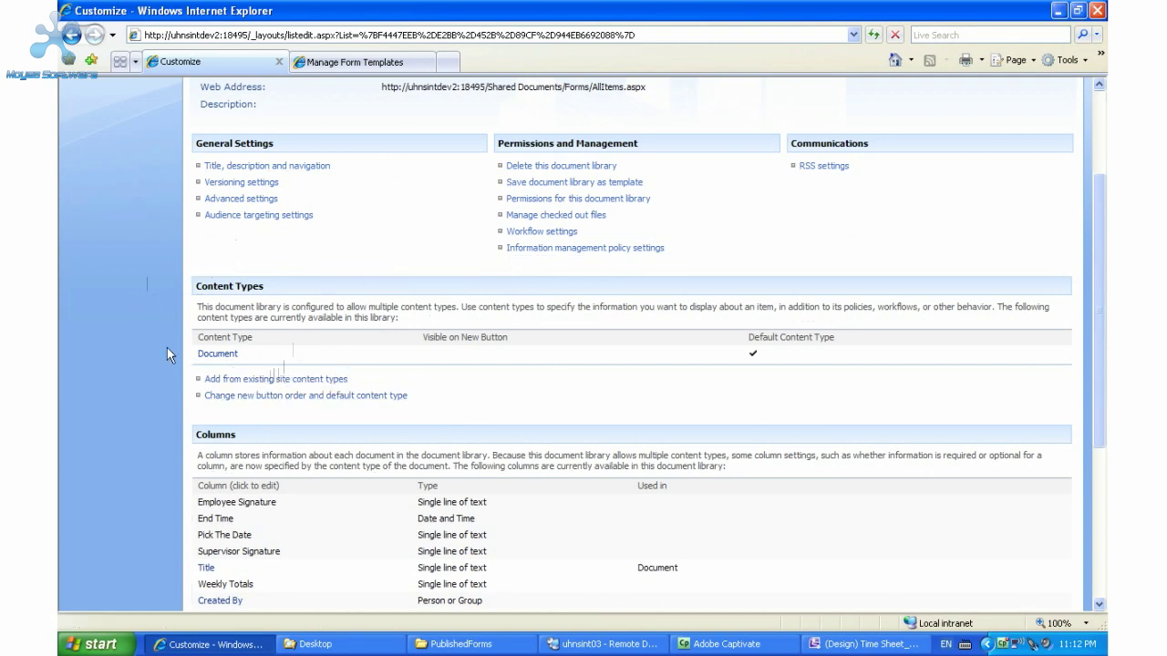
Review the Allow management of content types option in the Time Sheets advanced settings, keep it at Yes, and leave without saving
{"action": "left_click", "coordinate": [228, 203]}
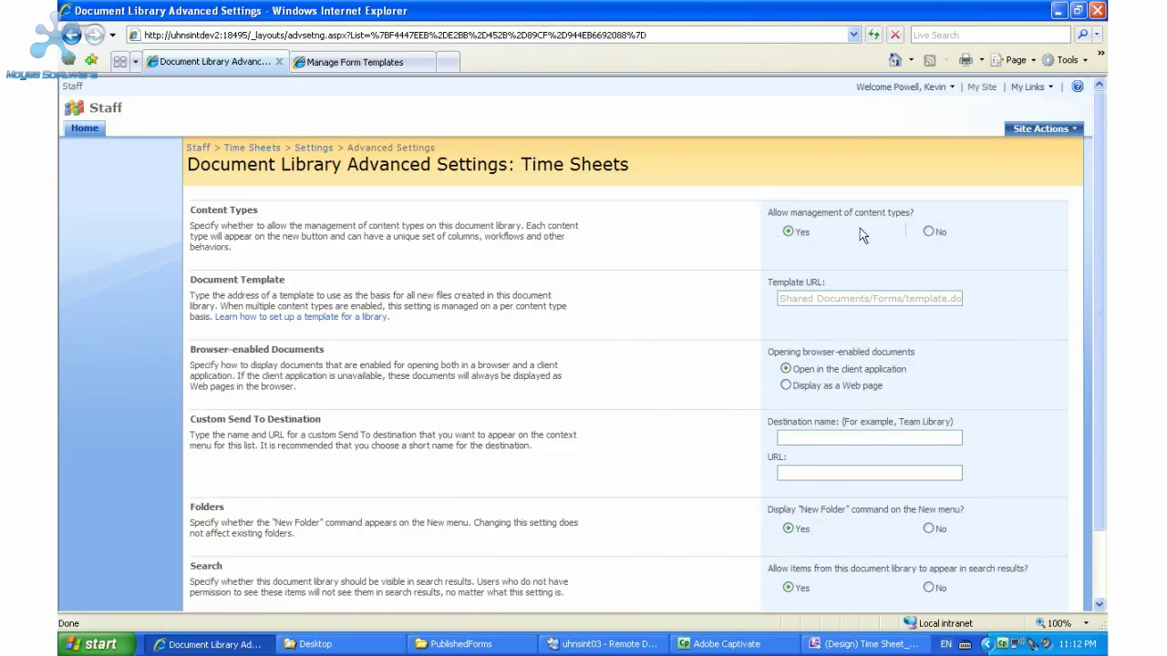
{"action": "left_click", "coordinate": [789, 231]}
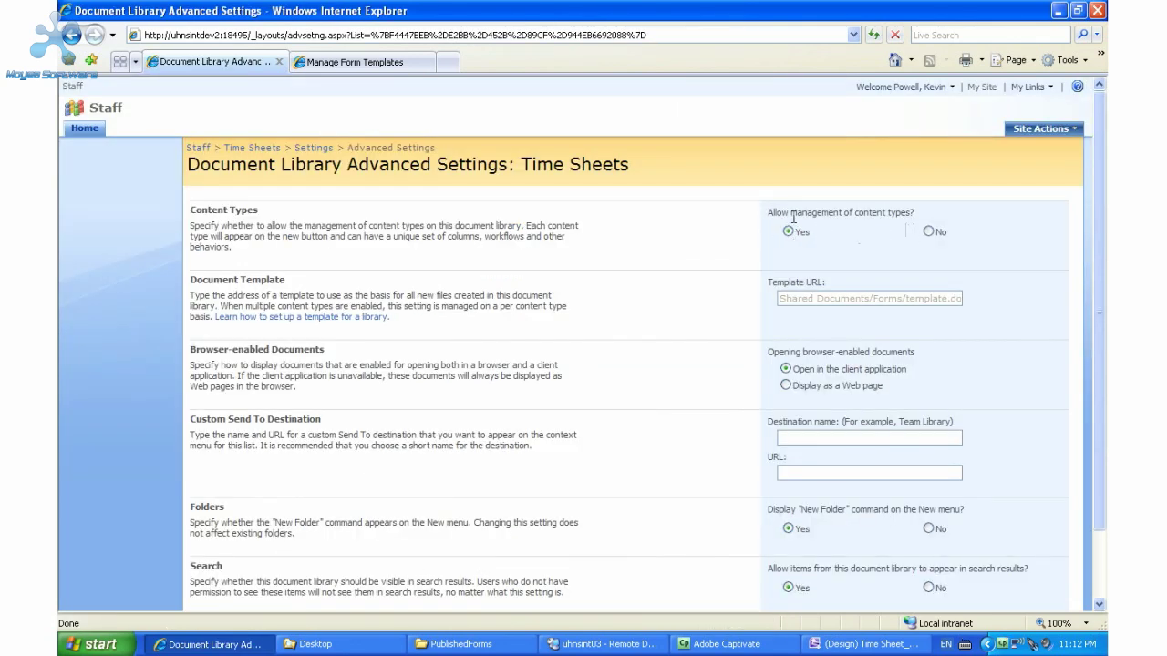
{"action": "left_click", "coordinate": [928, 232]}
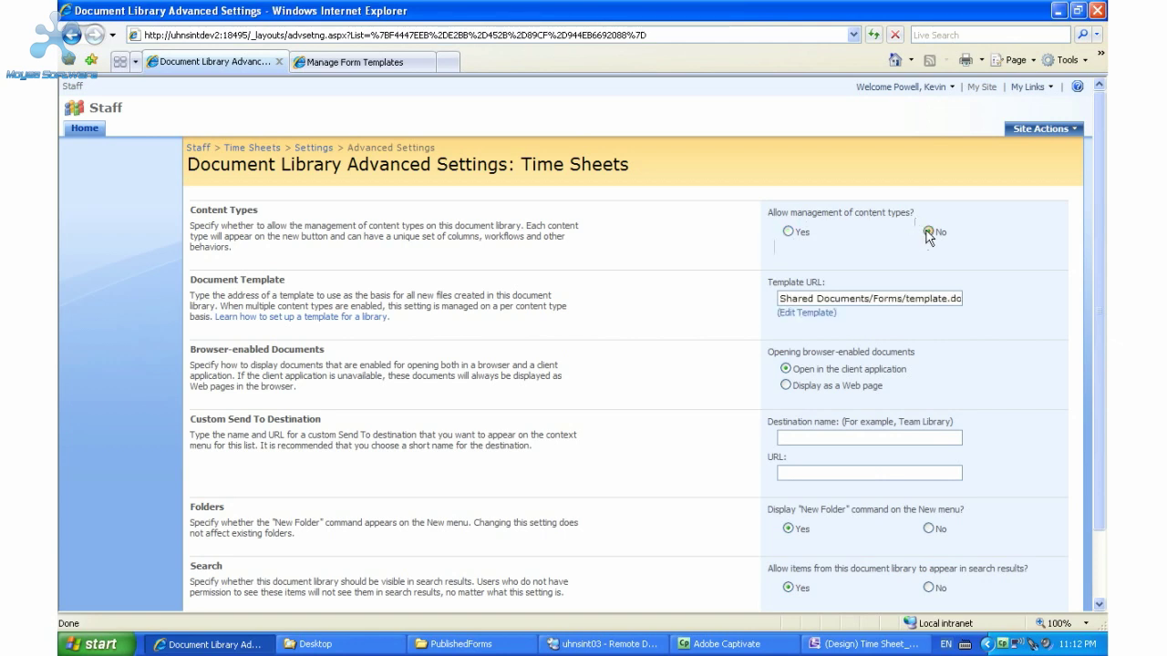
{"action": "left_click", "coordinate": [789, 232]}
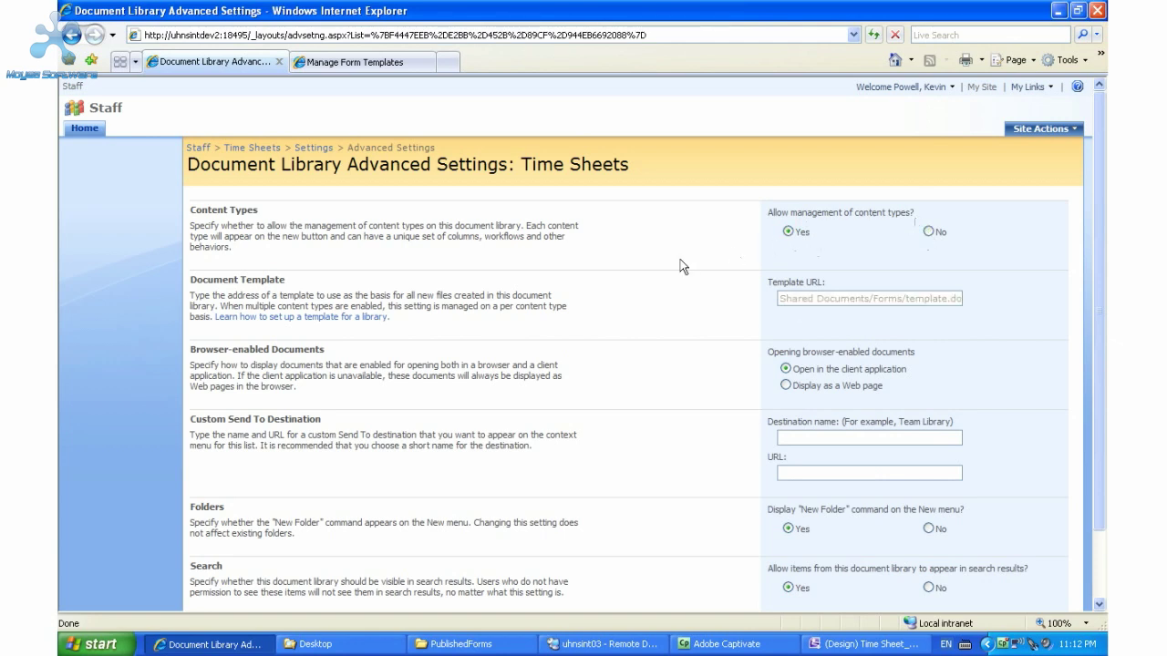
{"action": "scroll", "coordinate": [680, 259], "scroll_direction": "down", "scroll_amount": 3}
{"action": "left_click", "coordinate": [1033, 555]}
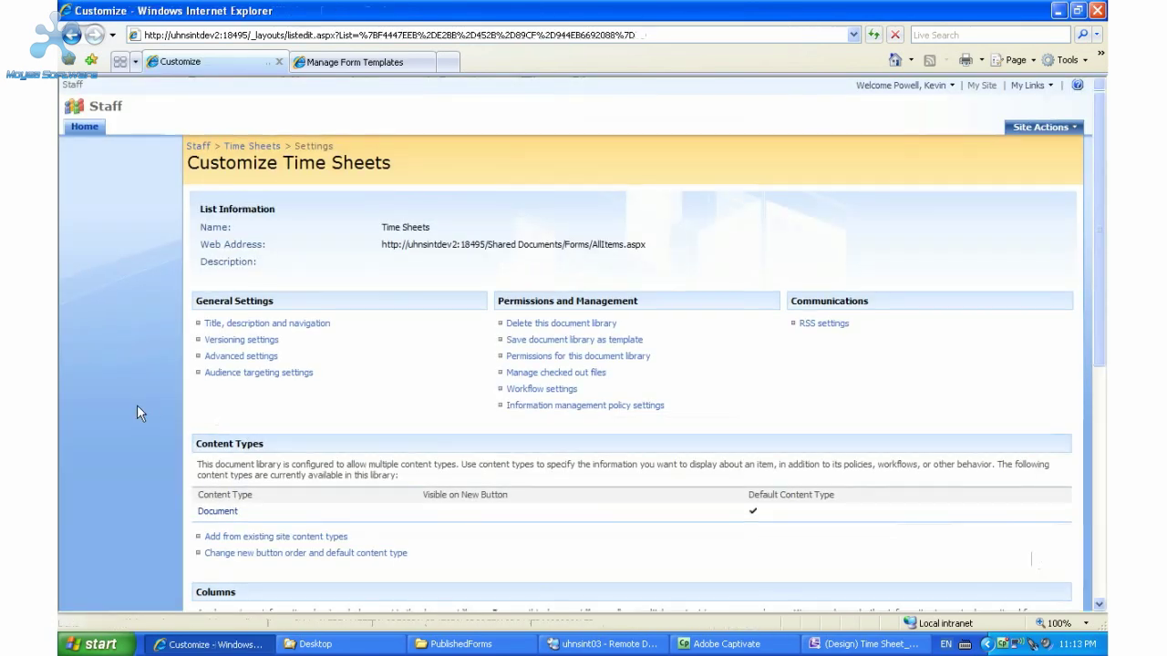
Add the Time Sheet_Template content type from the Microsoft Office InfoPath group to the Time Sheets library
{"action": "scroll", "coordinate": [137, 413], "scroll_direction": "down", "scroll_amount": 5}
{"action": "scroll", "coordinate": [136, 406], "scroll_direction": "down", "scroll_amount": 3}
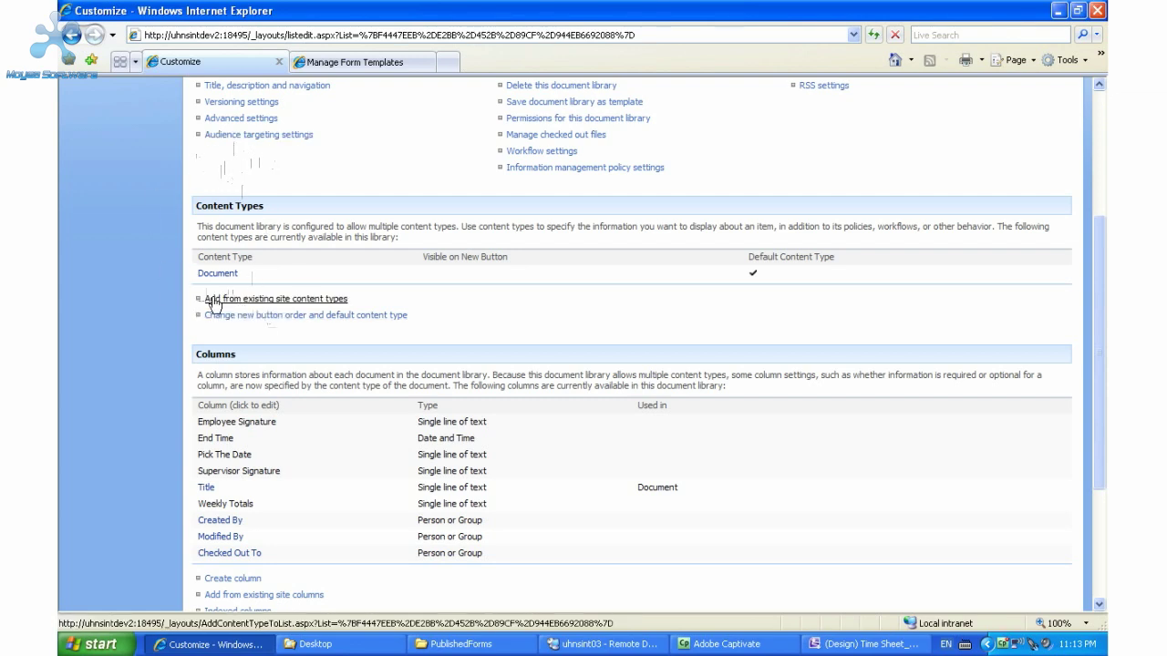
{"action": "left_click", "coordinate": [257, 301]}
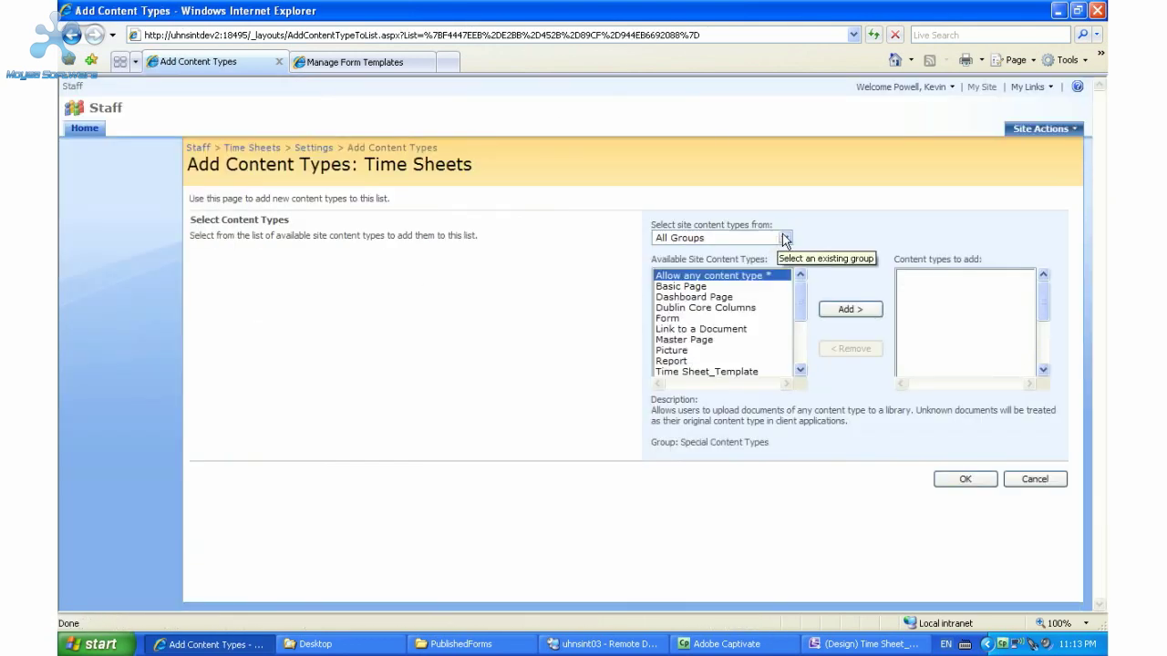
{"action": "left_click", "coordinate": [784, 239]}
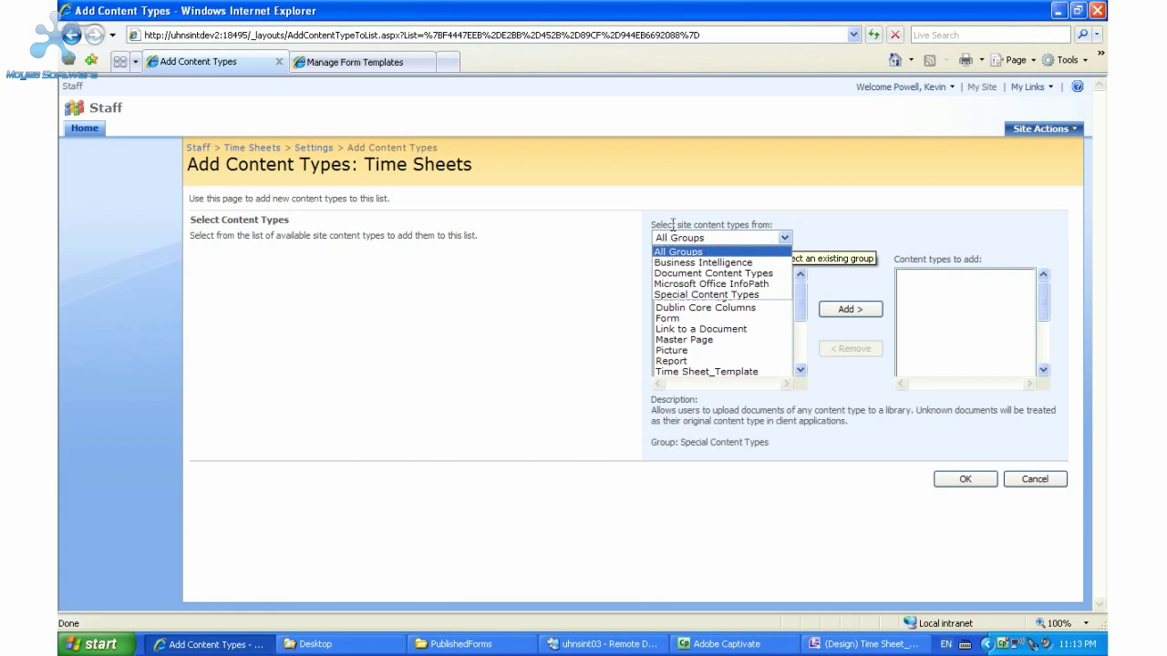
{"action": "left_click", "coordinate": [704, 285]}
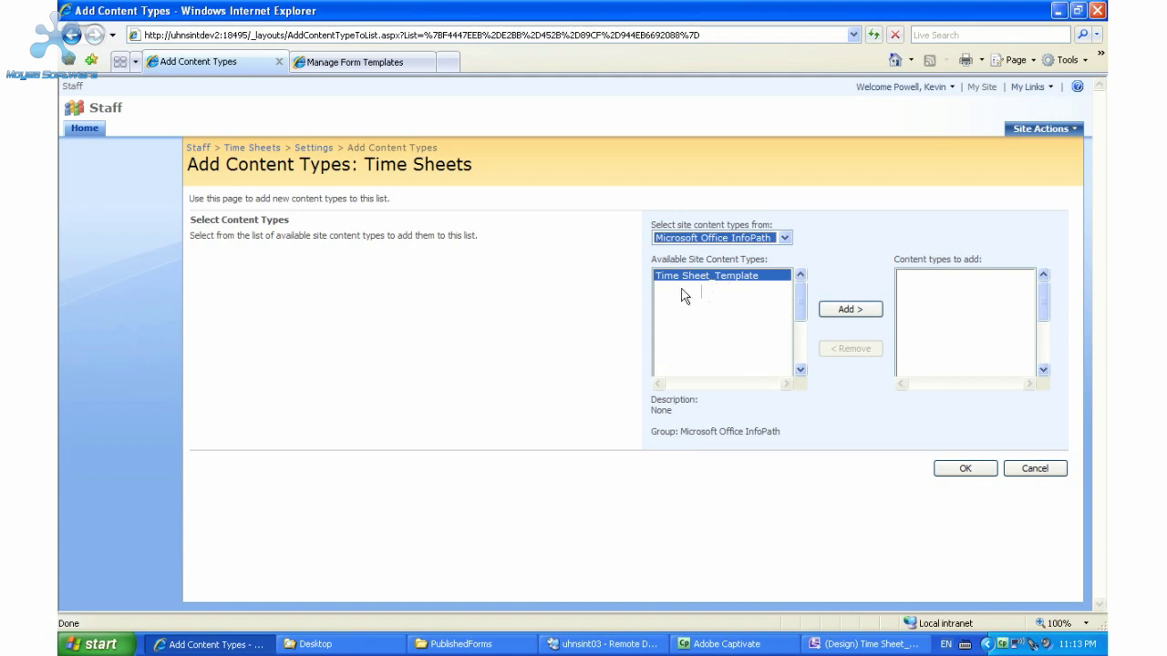
{"action": "left_click", "coordinate": [857, 309]}
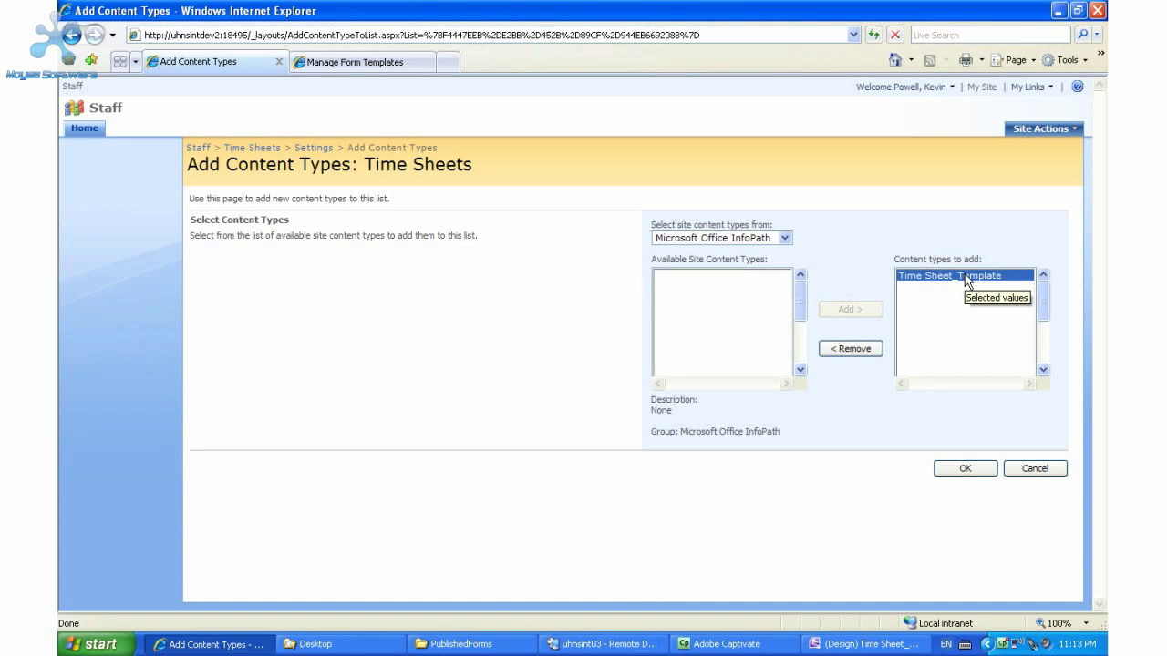
{"action": "left_click", "coordinate": [964, 469]}
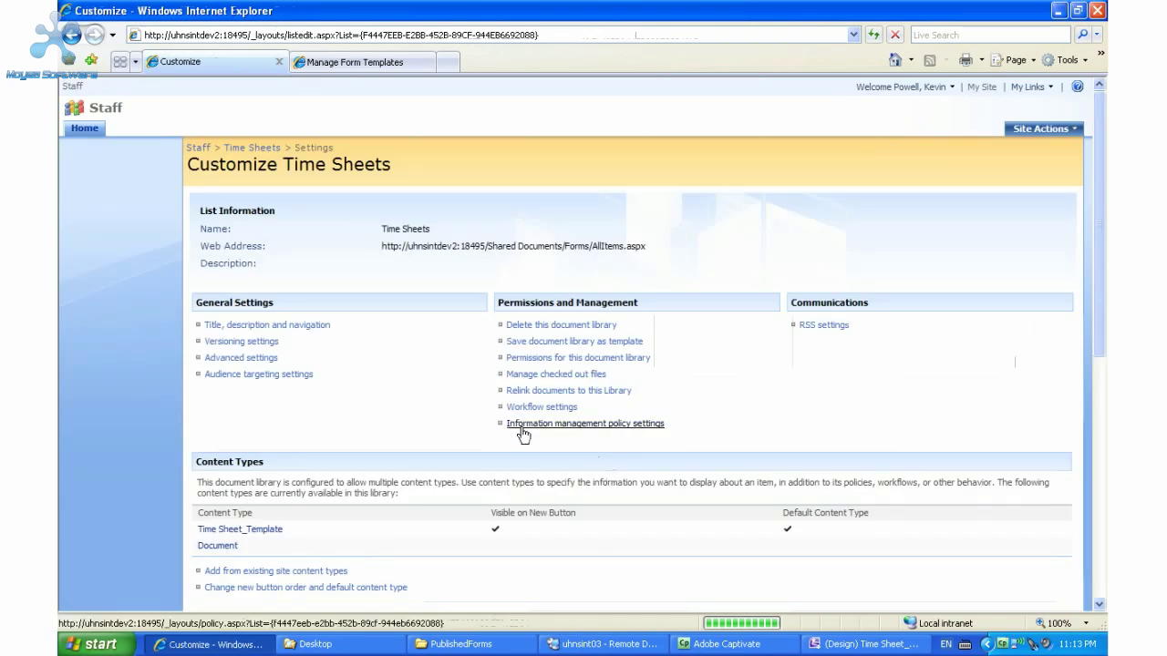
Return to the Time Sheets library, create a new Time Sheet_Template form and allow it to open despite the security notice
{"action": "scroll", "coordinate": [154, 436], "scroll_direction": "down", "scroll_amount": 5}
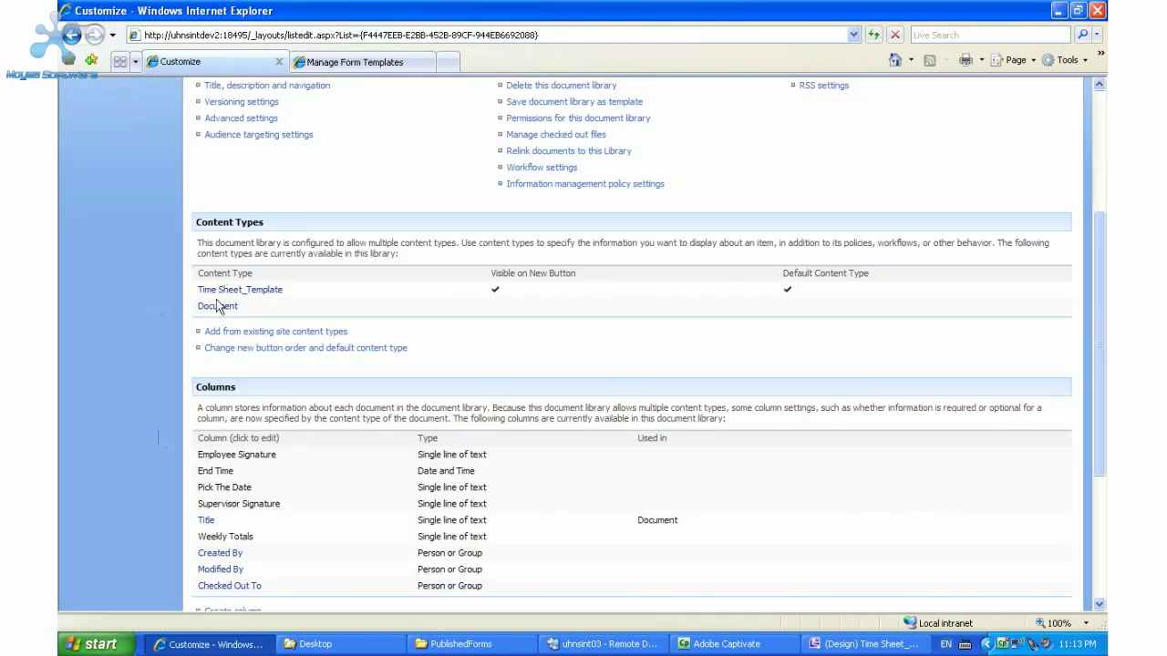
{"action": "scroll", "coordinate": [166, 304], "scroll_direction": "up", "scroll_amount": 3}
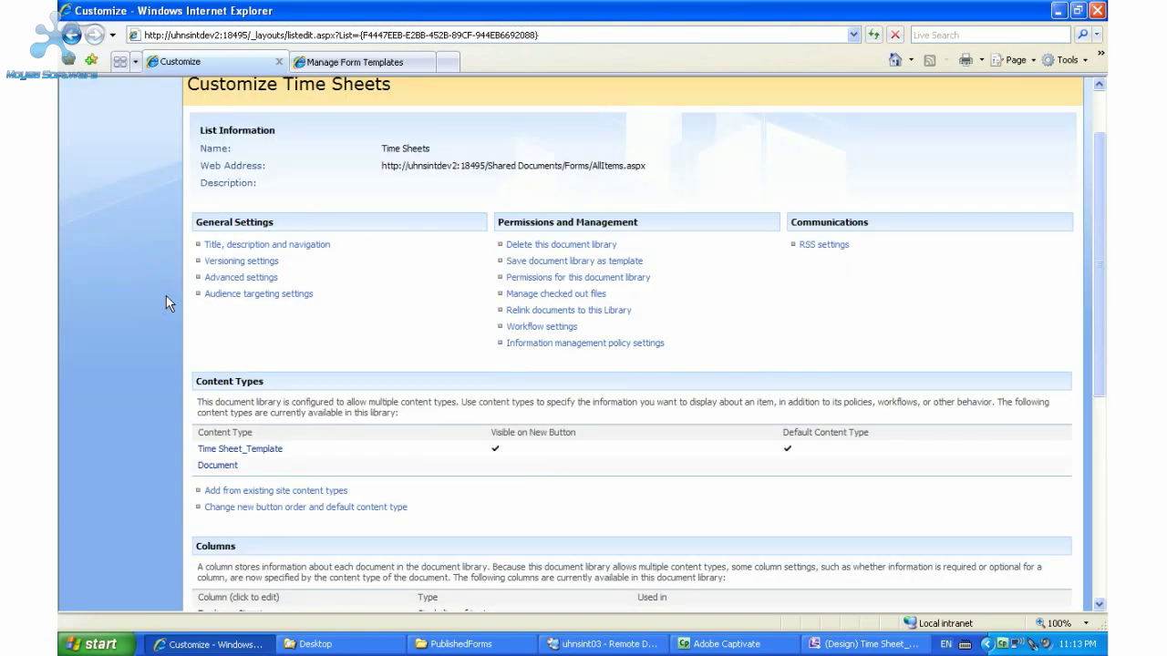
{"action": "scroll", "coordinate": [166, 304], "scroll_direction": "up", "scroll_amount": 2}
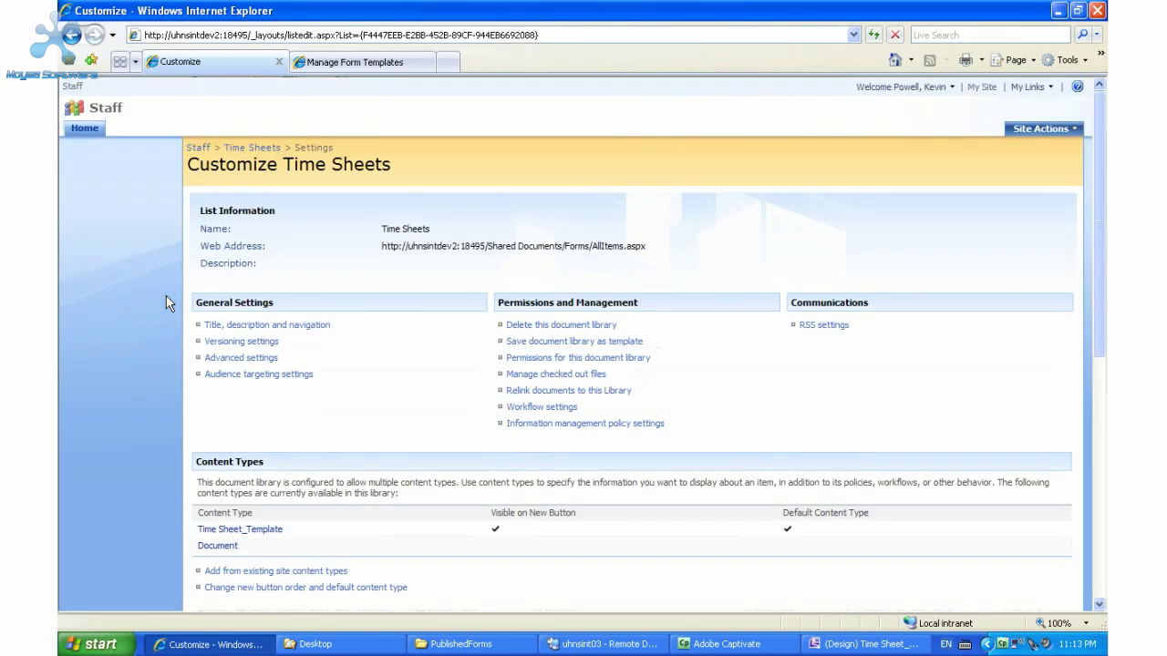
{"action": "left_click", "coordinate": [248, 147]}
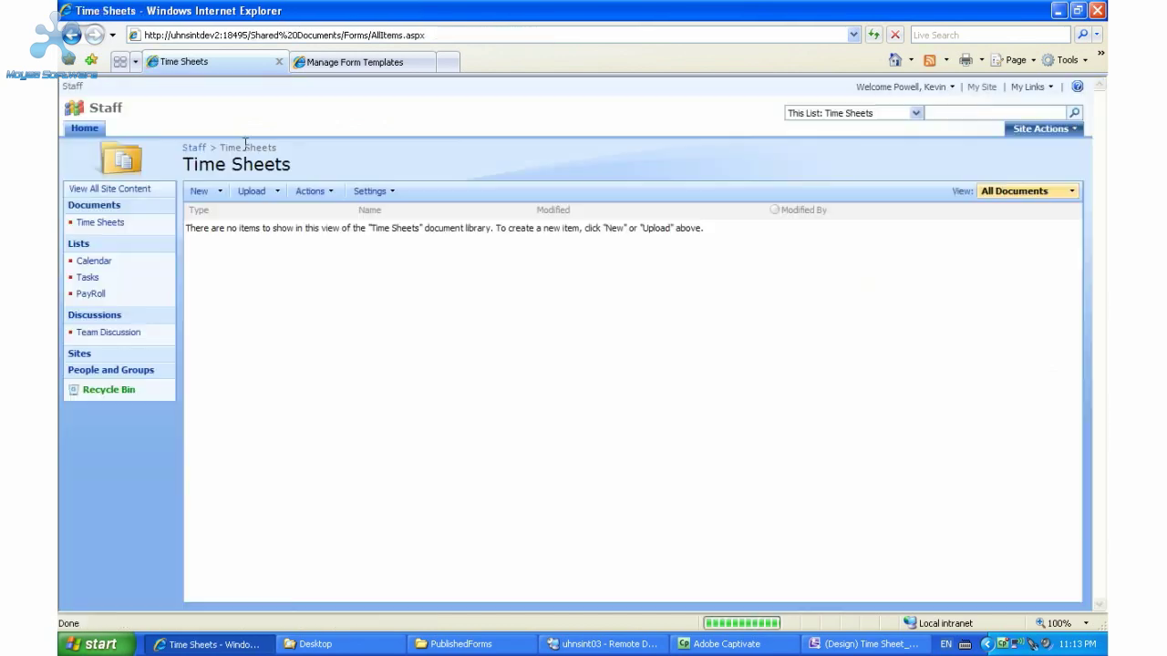
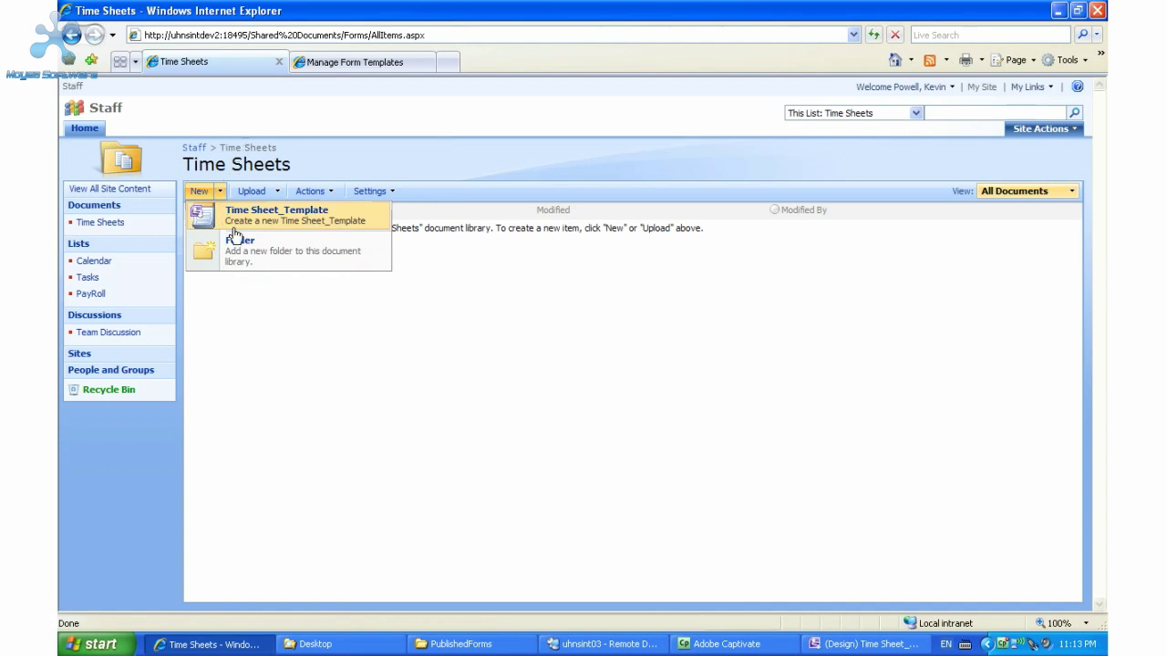
{"action": "left_click", "coordinate": [238, 217]}
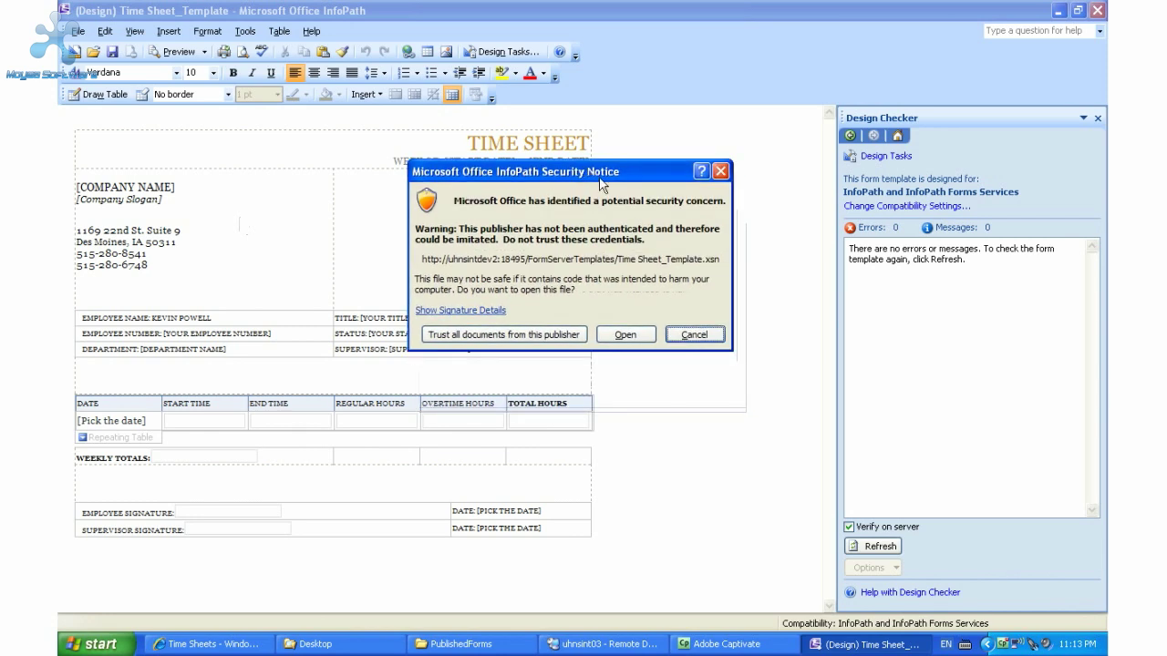
{"action": "left_click", "coordinate": [627, 335]}
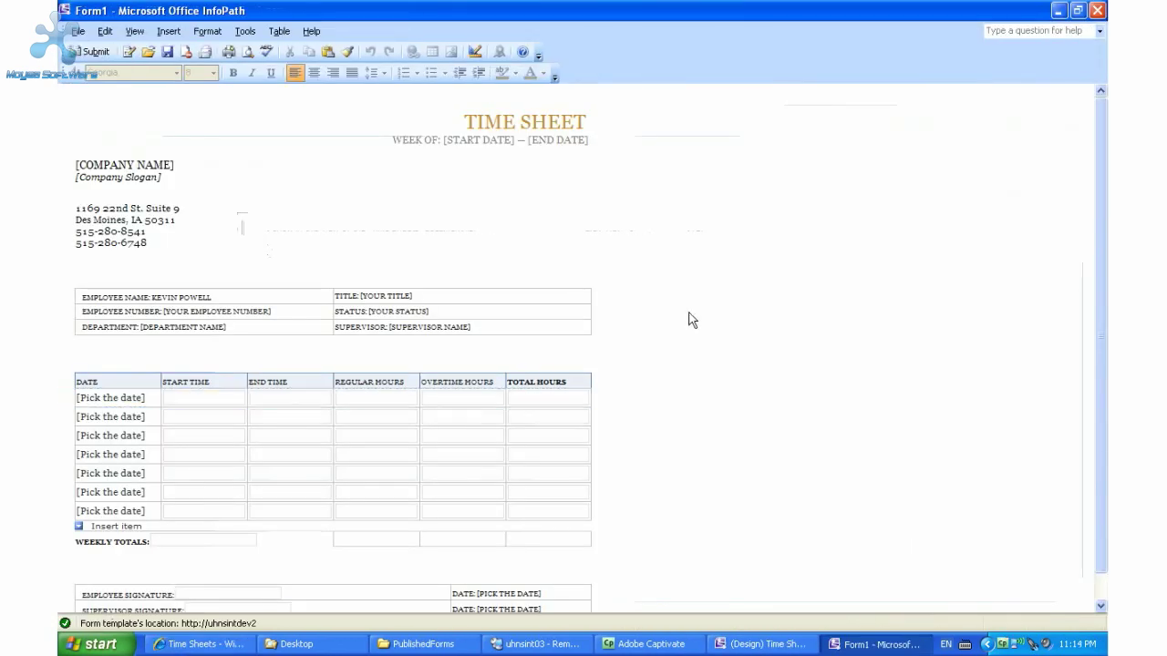
Look over the blank time sheet form in InfoPath, and close it without filling anything in
{"action": "scroll", "coordinate": [690, 318], "scroll_direction": "down", "scroll_amount": 1}
{"action": "scroll", "coordinate": [691, 318], "scroll_direction": "up", "scroll_amount": 1}
{"action": "scroll", "coordinate": [690, 318], "scroll_direction": "down", "scroll_amount": 1}
{"action": "scroll", "coordinate": [690, 318], "scroll_direction": "up", "scroll_amount": 1}
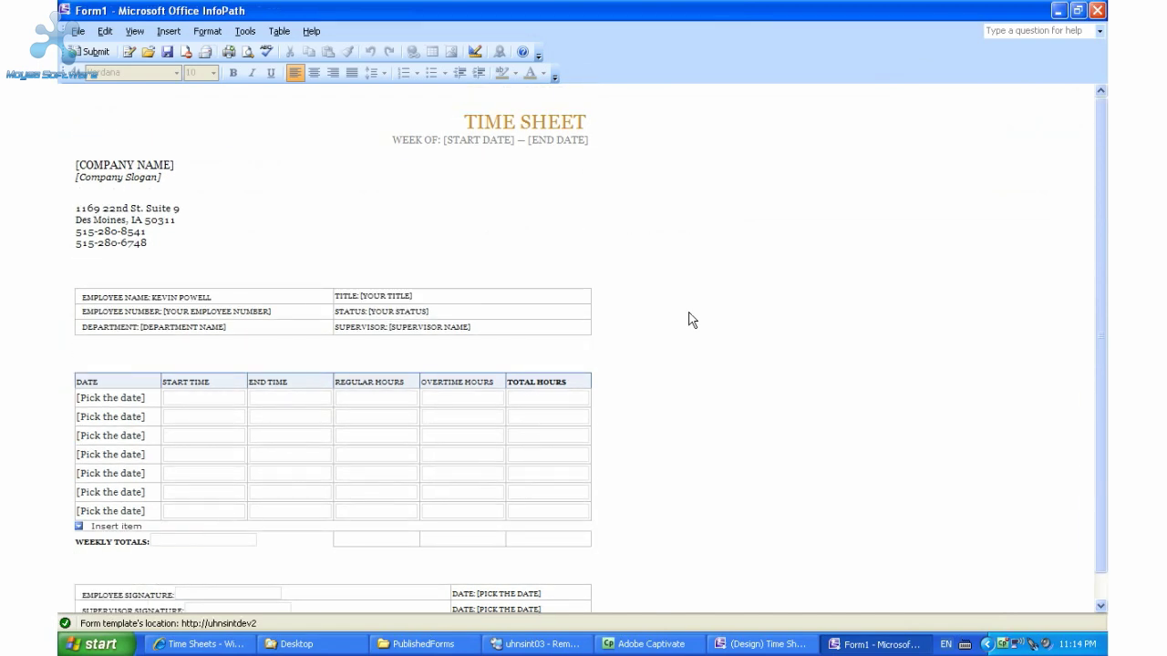
{"action": "scroll", "coordinate": [691, 319], "scroll_direction": "down", "scroll_amount": 1}
{"action": "scroll", "coordinate": [697, 312], "scroll_direction": "up", "scroll_amount": 1}
{"action": "left_click", "coordinate": [1098, 13]}
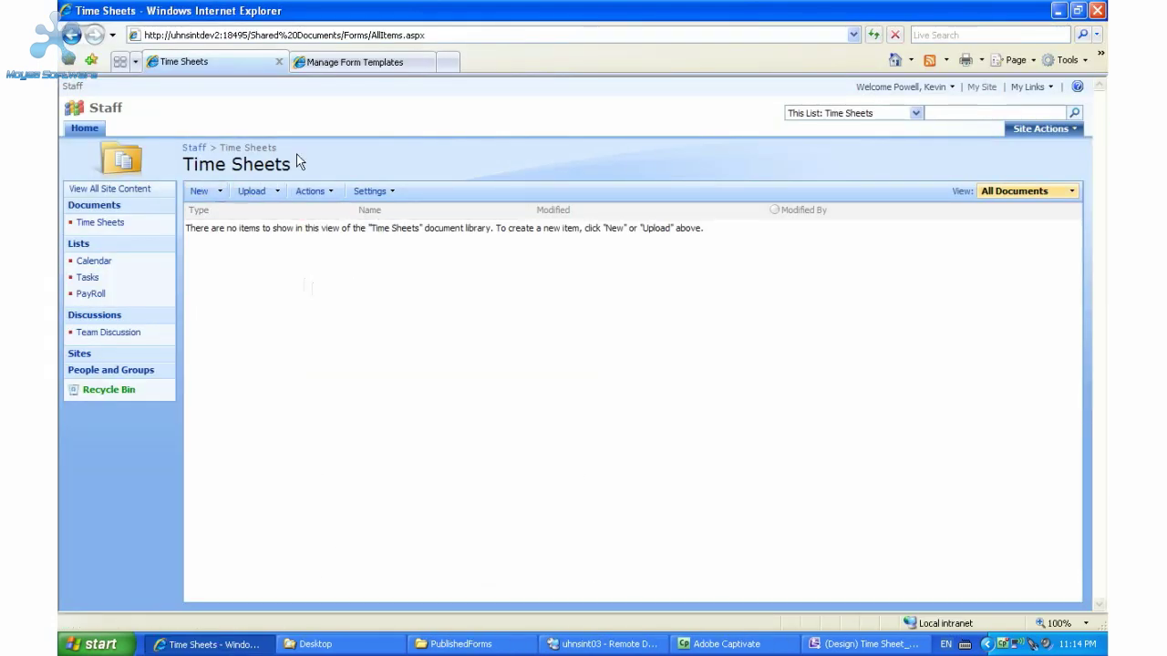
{"action": "left_click", "coordinate": [248, 33]}
{"action": "left_click_drag", "start_coordinate": [249, 32], "coordinate": [102, 38]}
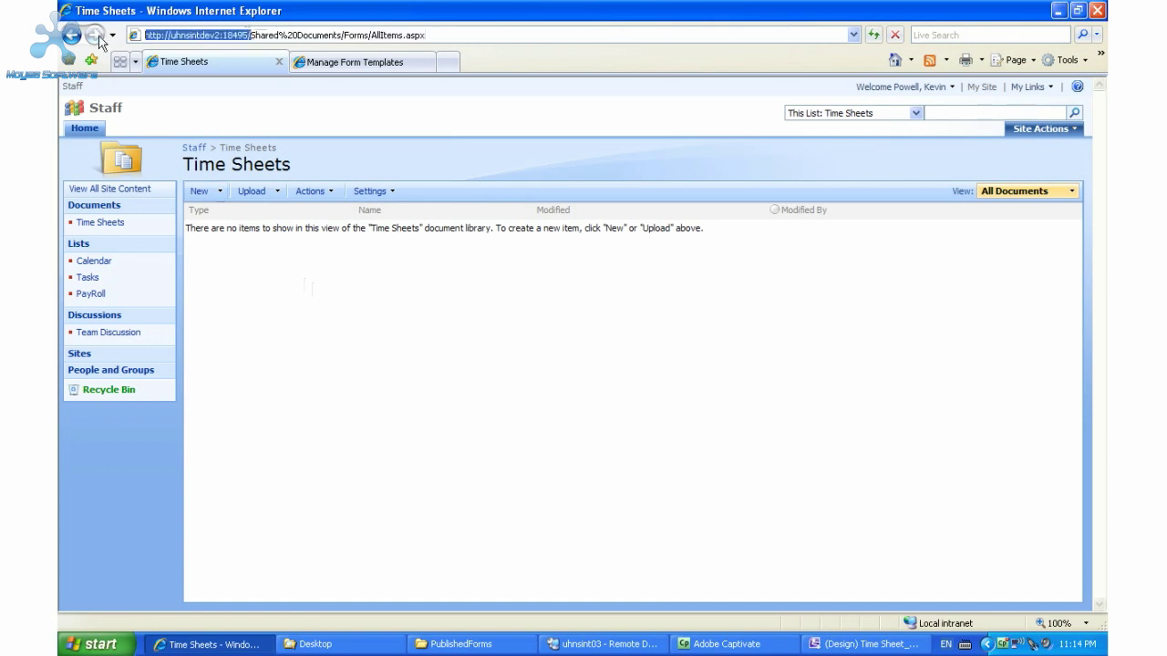
{"action": "left_click", "coordinate": [646, 645]}
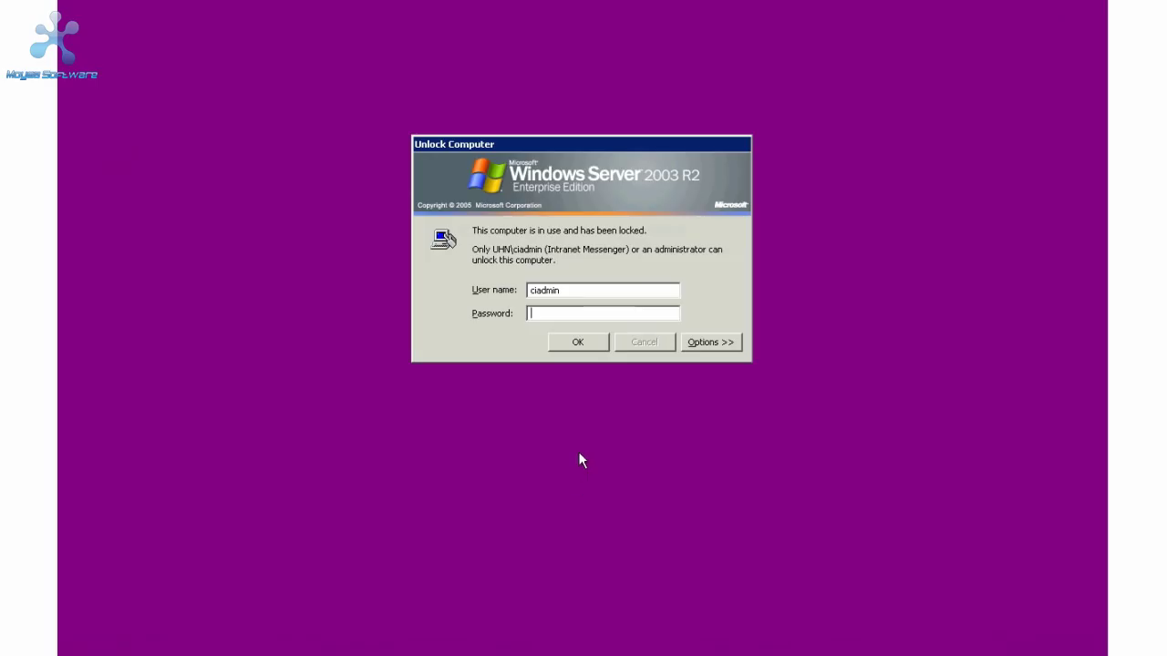
{"action": "type", "text": "********"}
{"action": "key", "text": "Return"}
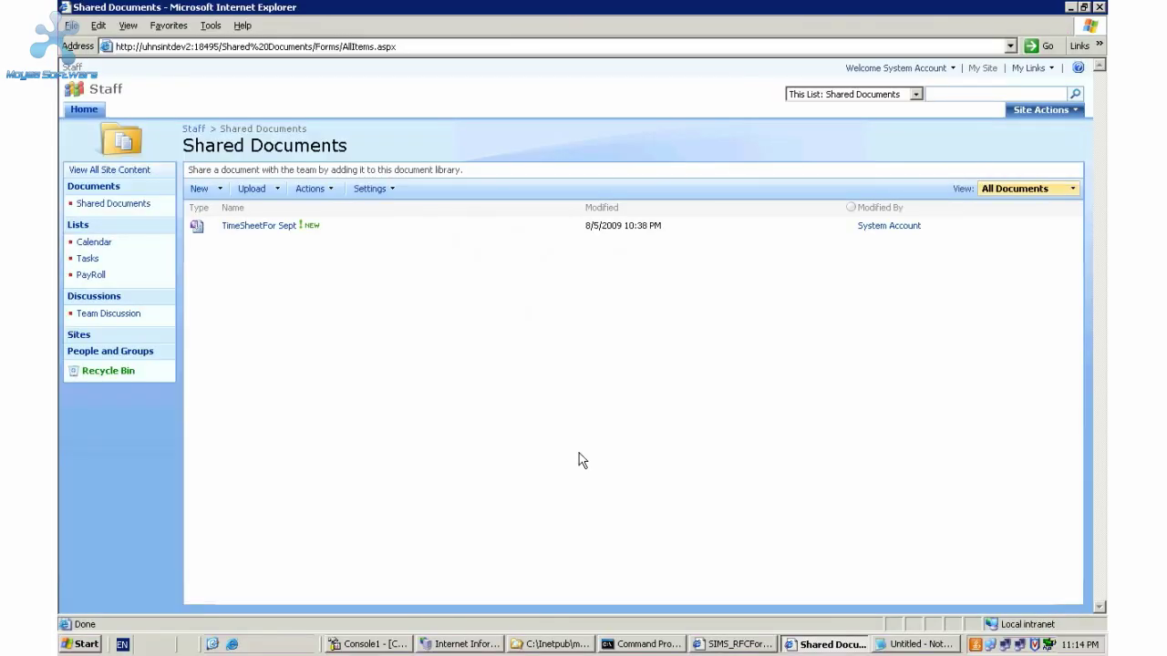
Go to the Time Sheets library from the Staff home page and create a new Time Sheet_Template form in the browser
{"action": "left_click", "coordinate": [87, 111]}
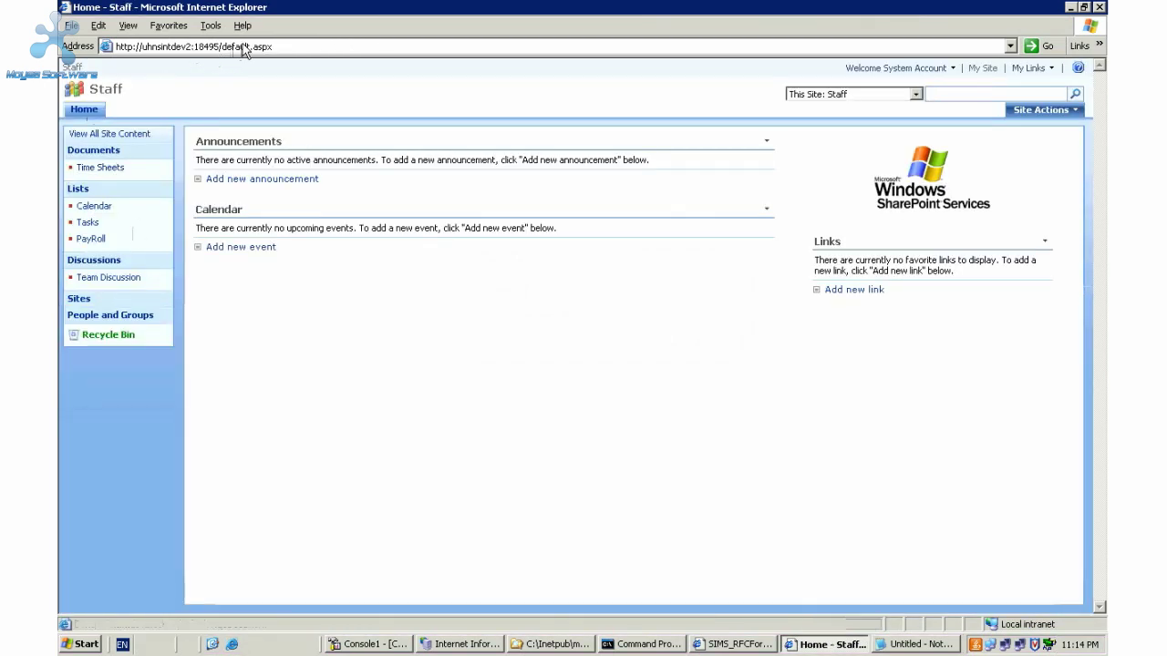
{"action": "left_click", "coordinate": [95, 172]}
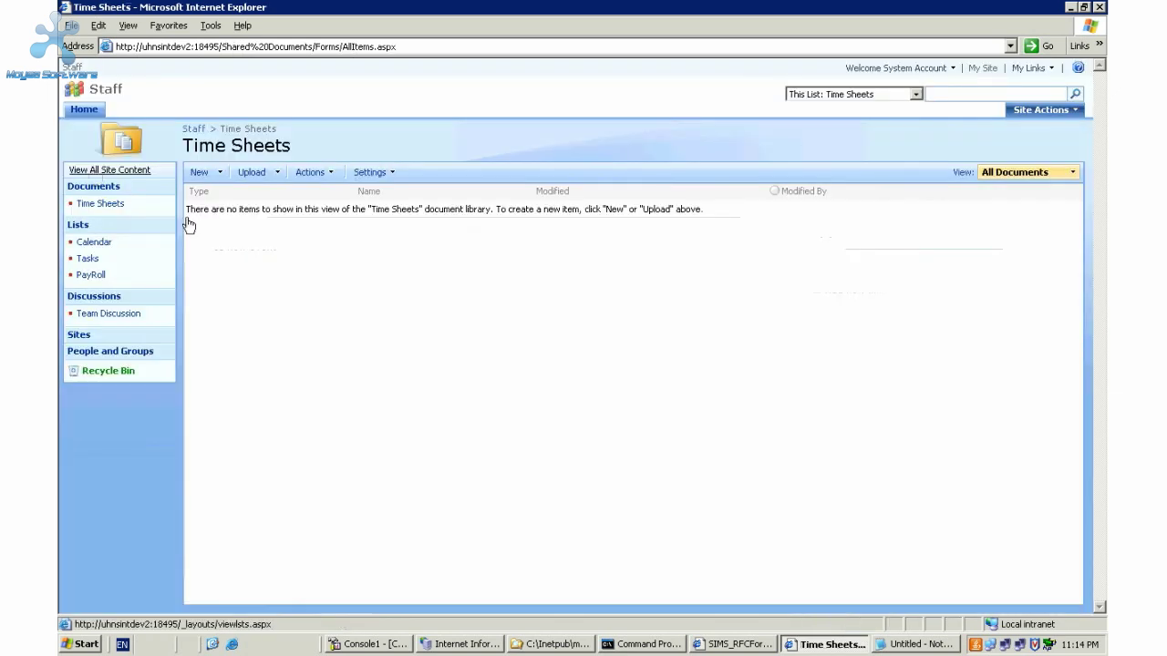
{"action": "left_click", "coordinate": [219, 172]}
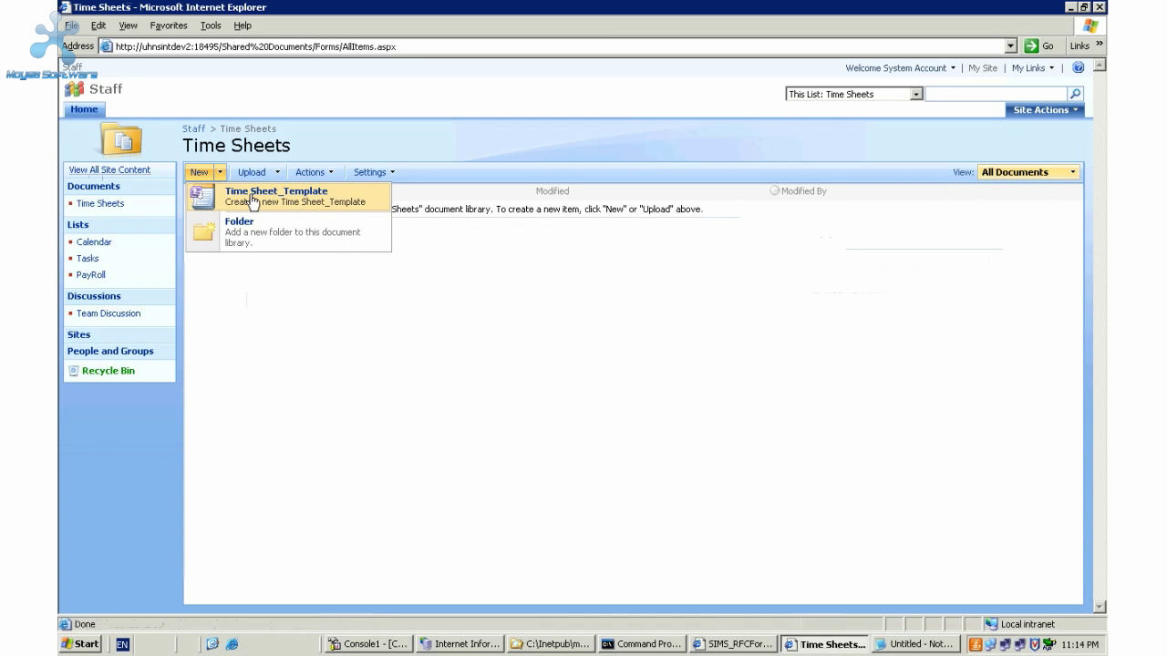
{"action": "left_click", "coordinate": [253, 199]}
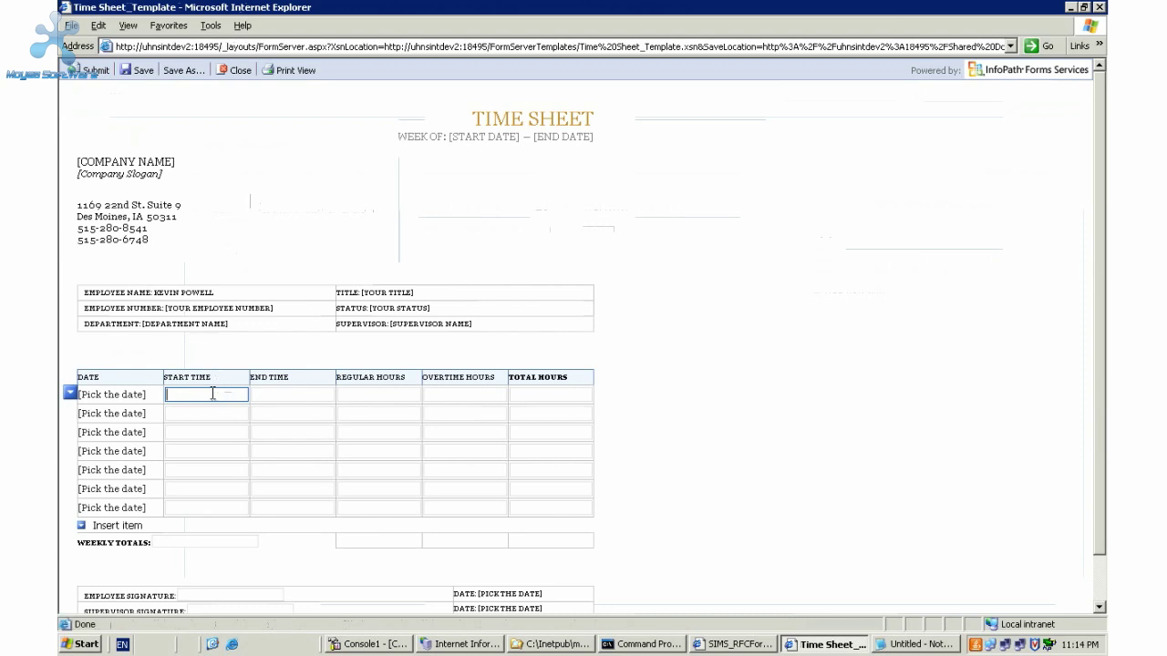
{"action": "scroll", "coordinate": [819, 334], "scroll_direction": "down", "scroll_amount": 1}
{"action": "scroll", "coordinate": [819, 333], "scroll_direction": "up", "scroll_amount": 1}
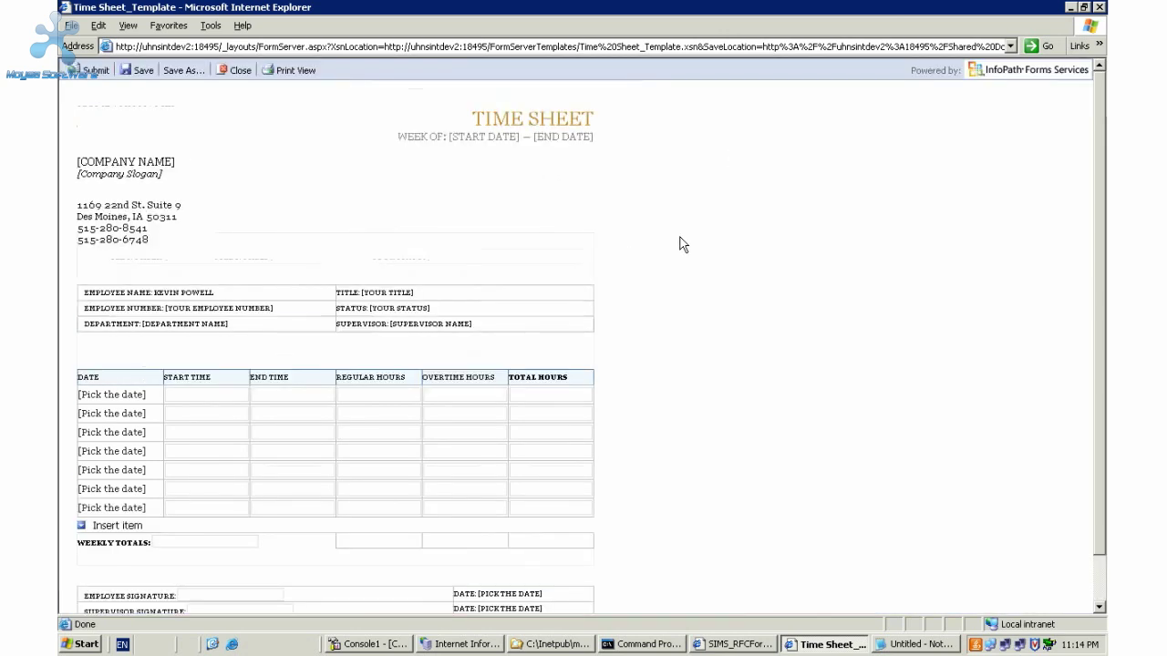
Fill the first time sheet row from Start Time through Total Hours with fafadf, fadfaf, dafafaf, dfadff and fadfadf
{"action": "left_click", "coordinate": [204, 395]}
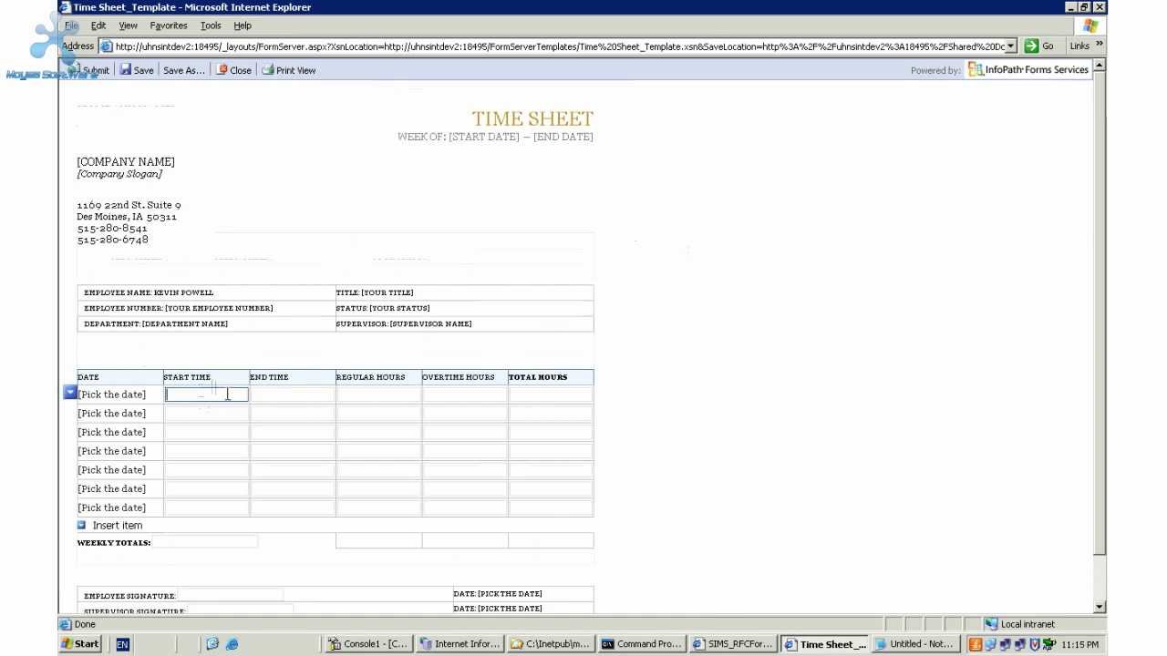
{"action": "type", "text": "fafadf"}
{"action": "left_click", "coordinate": [306, 401]}
{"action": "type", "text": "fadfaf"}
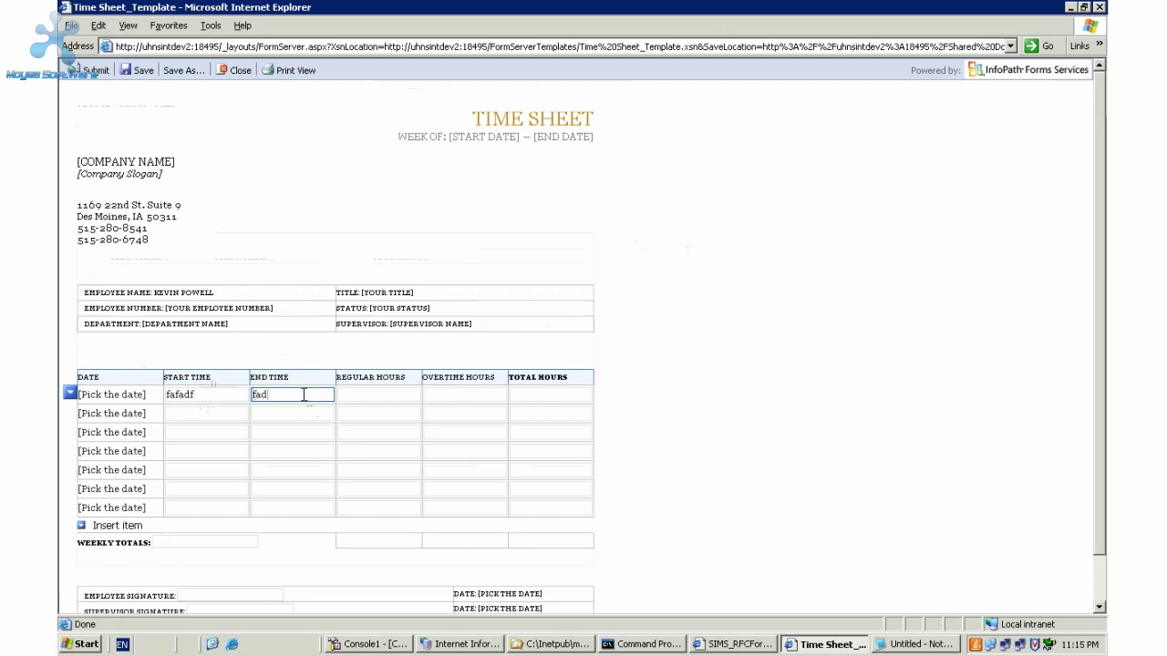
{"action": "left_click", "coordinate": [359, 391]}
{"action": "type", "text": "dafafaf"}
{"action": "left_click", "coordinate": [451, 396]}
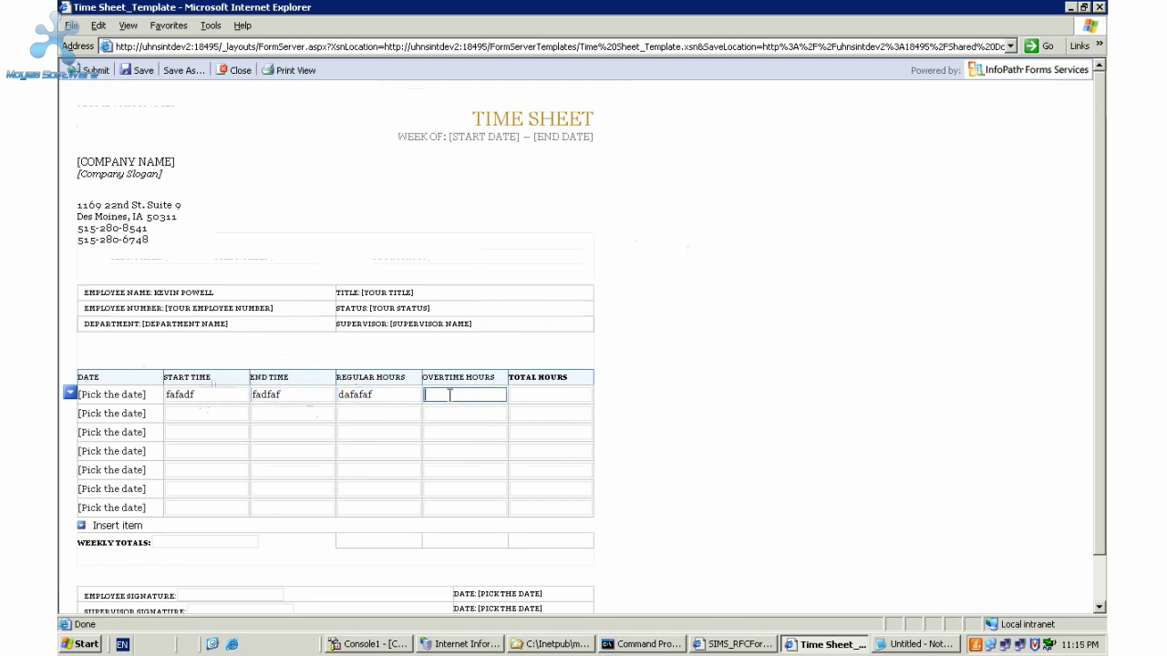
{"action": "type", "text": "dfadff"}
{"action": "left_click", "coordinate": [536, 395]}
{"action": "type", "text": "fadfadf"}
{"action": "left_click", "coordinate": [640, 410]}
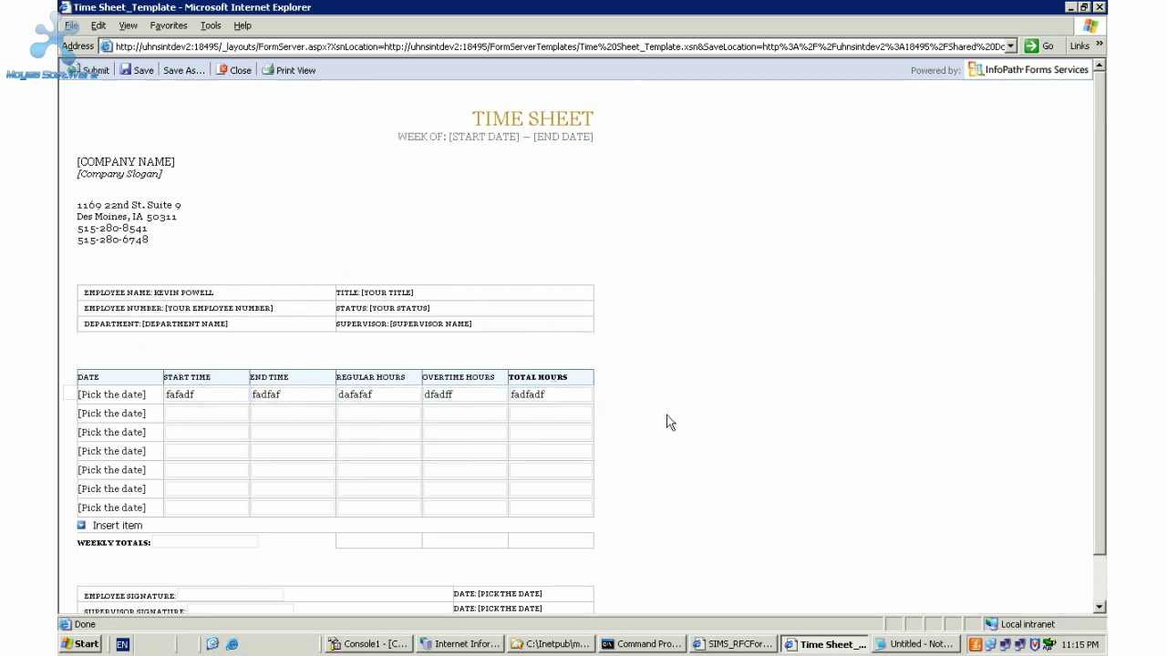
{"action": "scroll", "coordinate": [670, 422], "scroll_direction": "down", "scroll_amount": 1}
{"action": "scroll", "coordinate": [670, 423], "scroll_direction": "up", "scroll_amount": 1}
{"action": "double_click", "coordinate": [273, 396]}
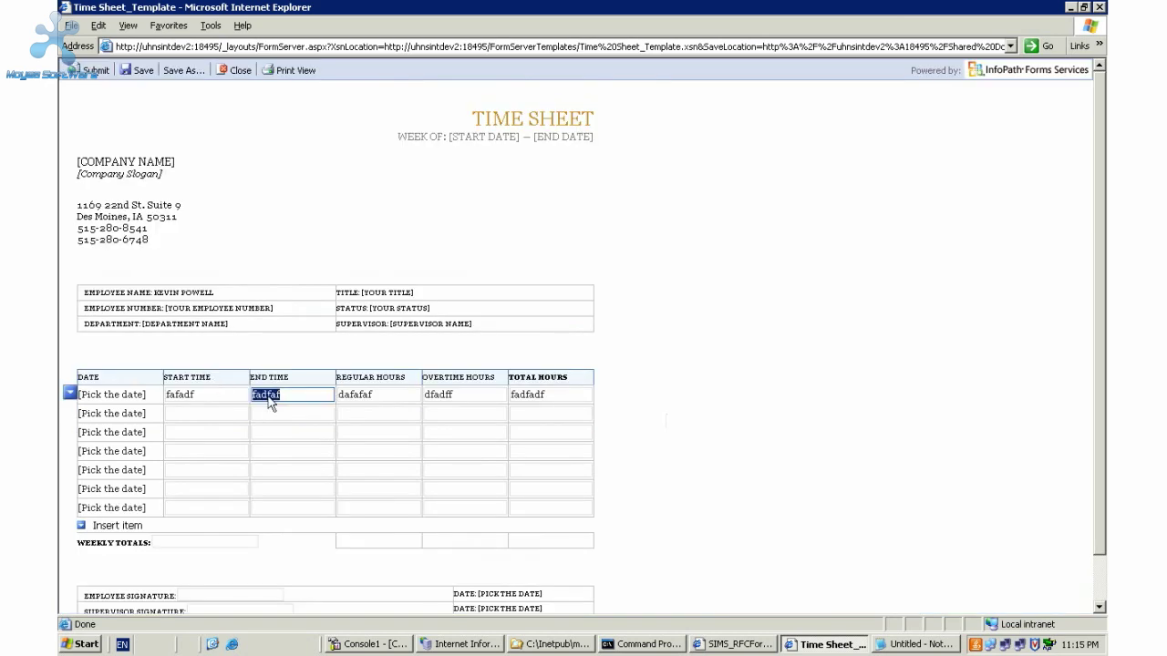
{"action": "double_click", "coordinate": [222, 393]}
{"action": "left_click", "coordinate": [369, 411]}
{"action": "double_click", "coordinate": [439, 394]}
{"action": "double_click", "coordinate": [576, 394]}
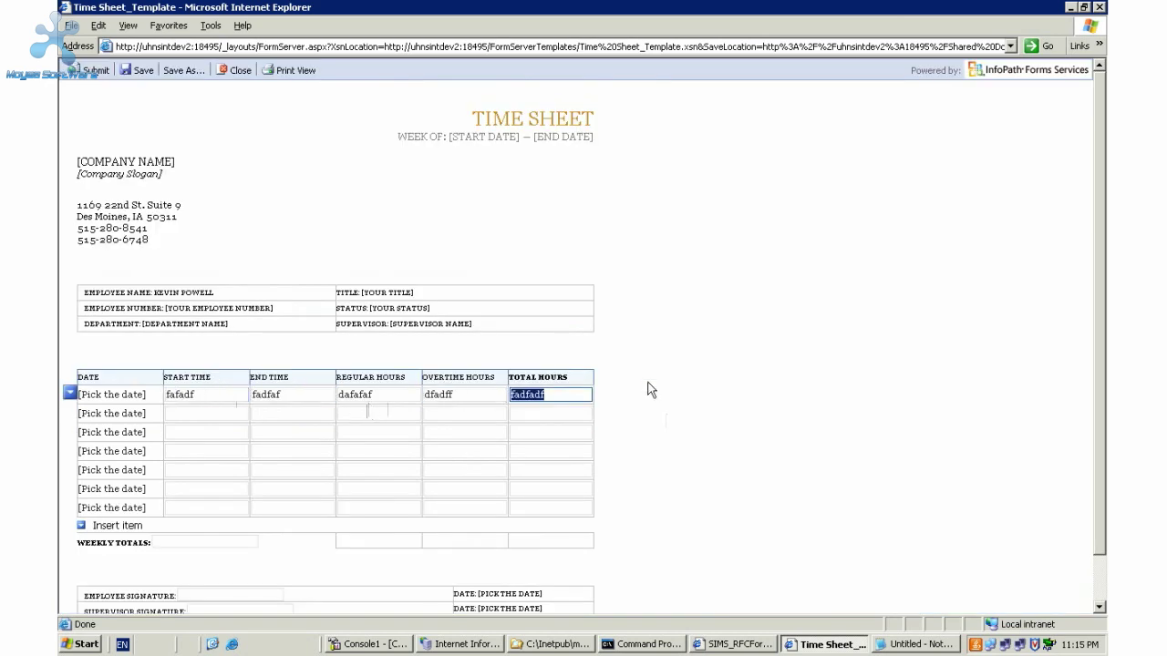
{"action": "left_click", "coordinate": [648, 391]}
Enter fadfaf as the second row's start time, FDAFAF as the employee signature and DFAFAF as the supervisor signature
{"action": "scroll", "coordinate": [648, 390], "scroll_direction": "down", "scroll_amount": 1}
{"action": "left_click", "coordinate": [224, 368]}
{"action": "type", "text": "fadfaf"}
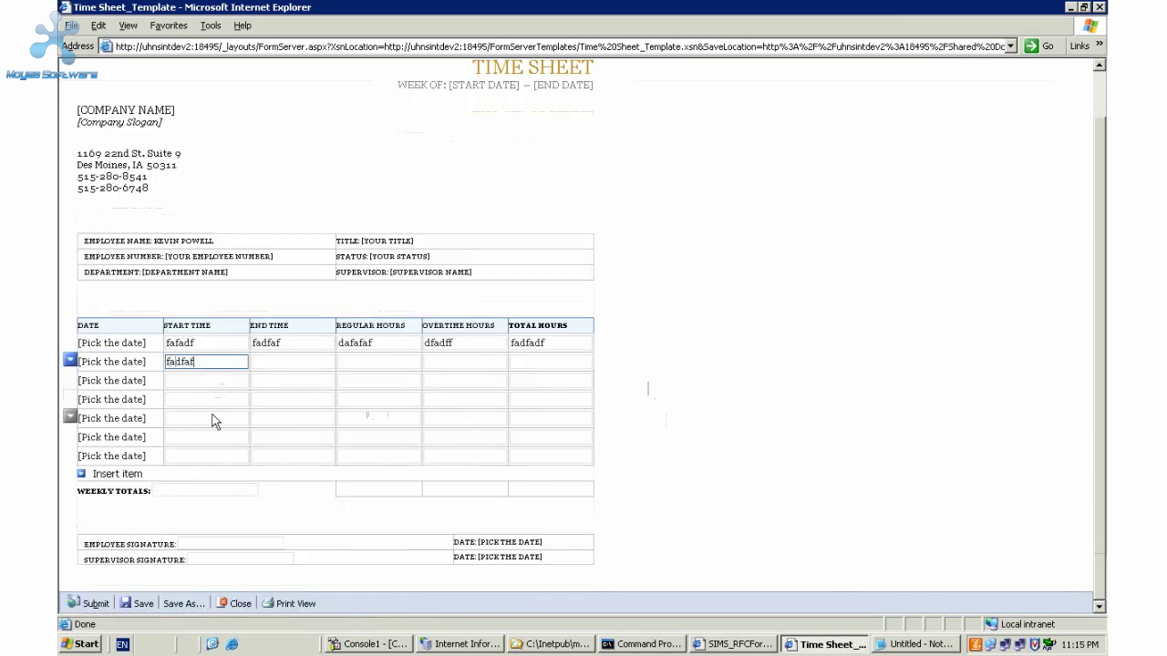
{"action": "left_click", "coordinate": [213, 417]}
{"action": "left_click", "coordinate": [216, 544]}
{"action": "type", "text": "FDAFAF"}
{"action": "left_click", "coordinate": [218, 558]}
{"action": "type", "text": "DFAFAF"}
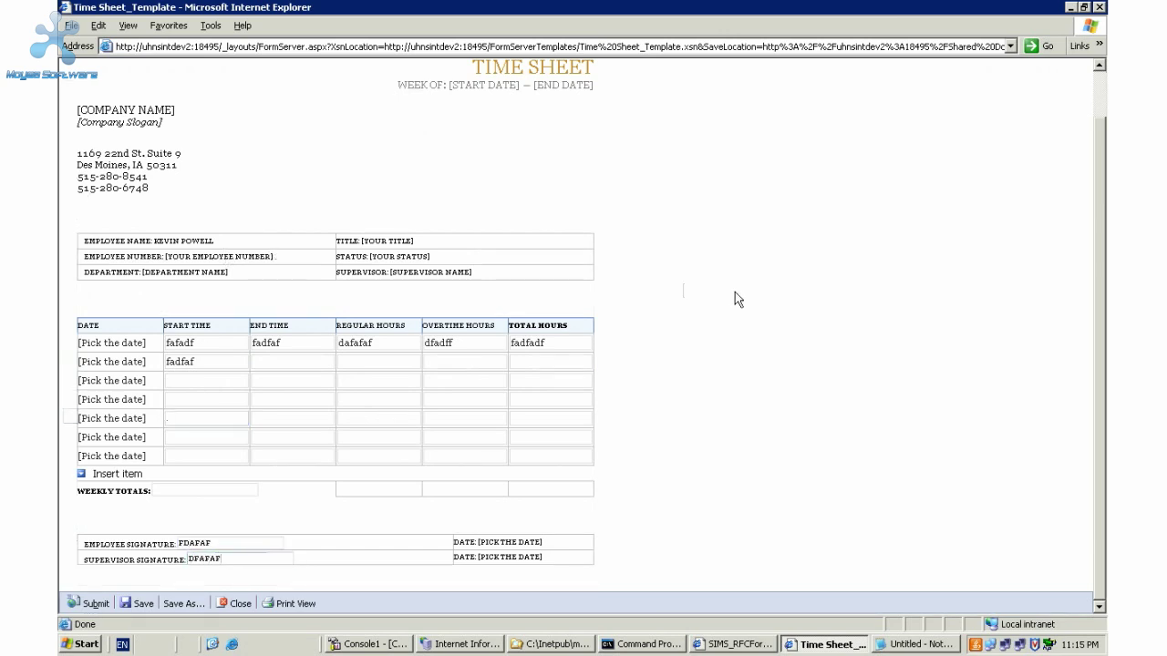
Save the filled form to the library as TimeSheet_Sept, and close it
{"action": "scroll", "coordinate": [719, 295], "scroll_direction": "up", "scroll_amount": 1}
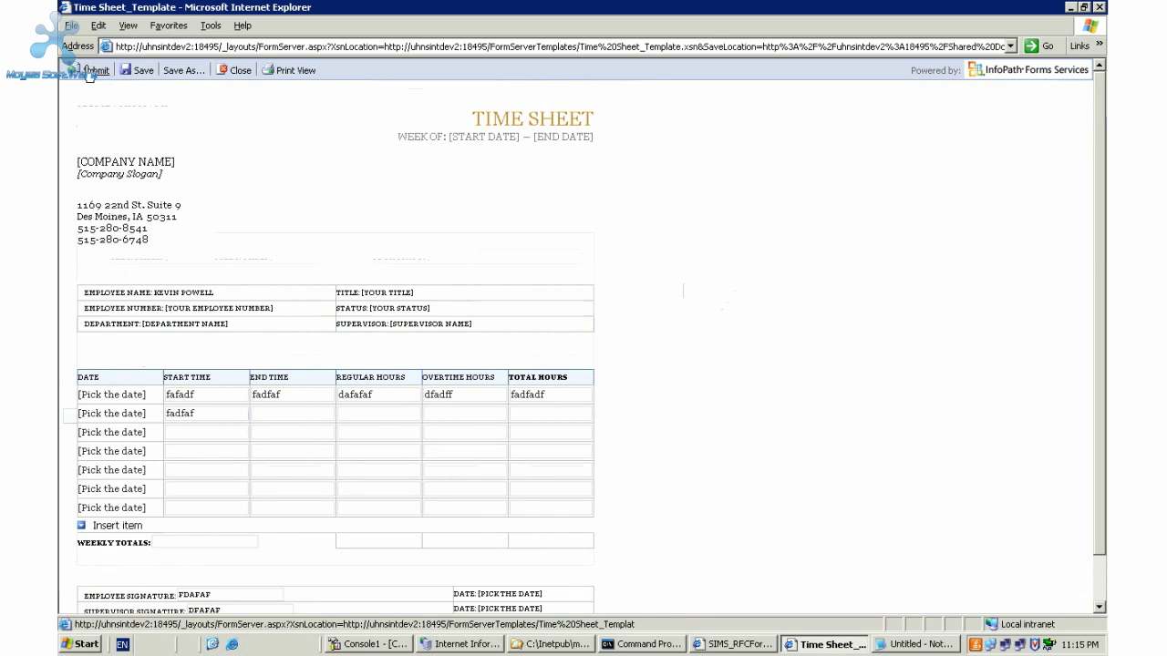
{"action": "left_click", "coordinate": [141, 72]}
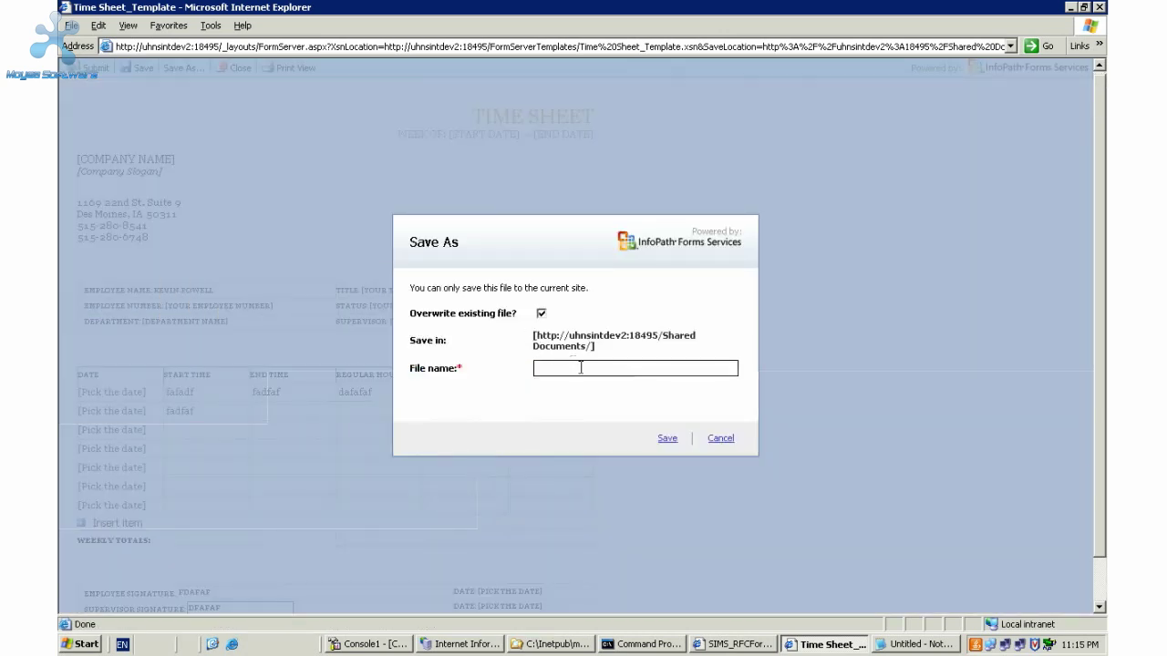
{"action": "left_click", "coordinate": [585, 367]}
{"action": "type", "text": "Tei"}
{"action": "key", "text": "BackSpace"}
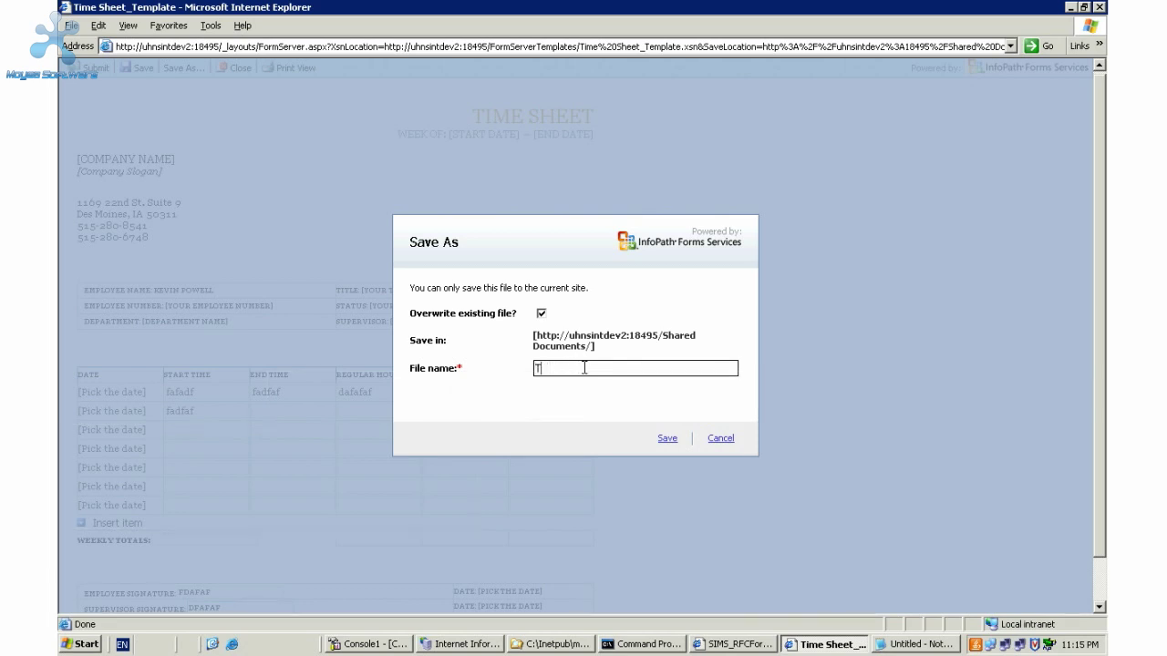
{"action": "type", "text": "imeSheet_Sept"}
{"action": "left_click", "coordinate": [667, 439]}
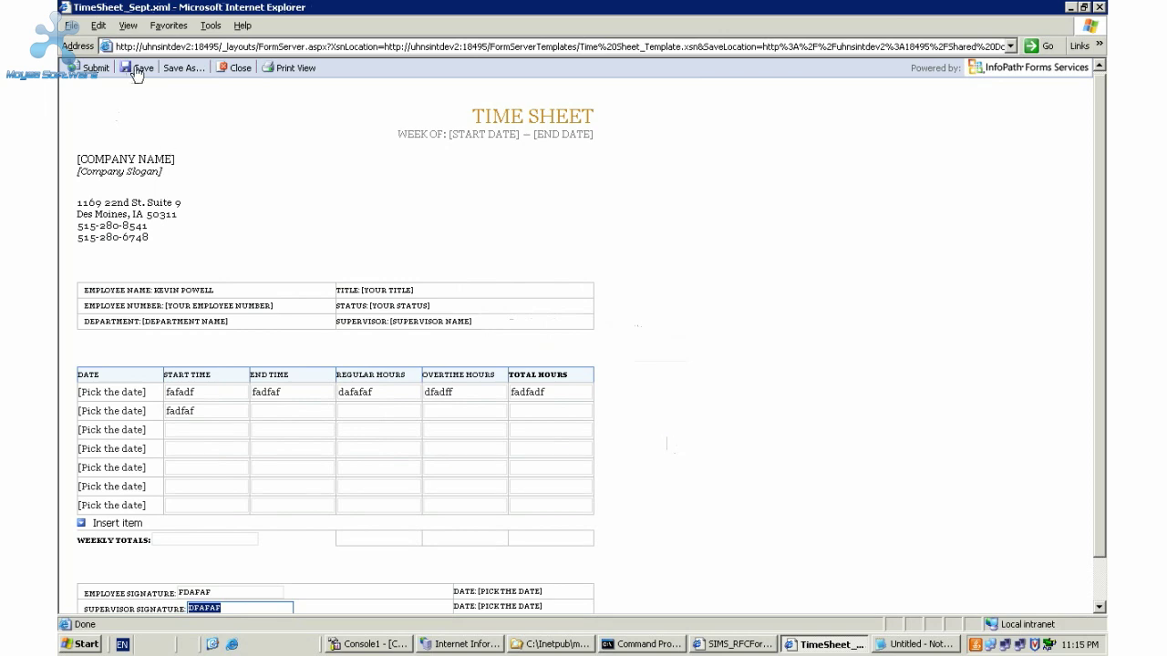
{"action": "left_click", "coordinate": [238, 69]}
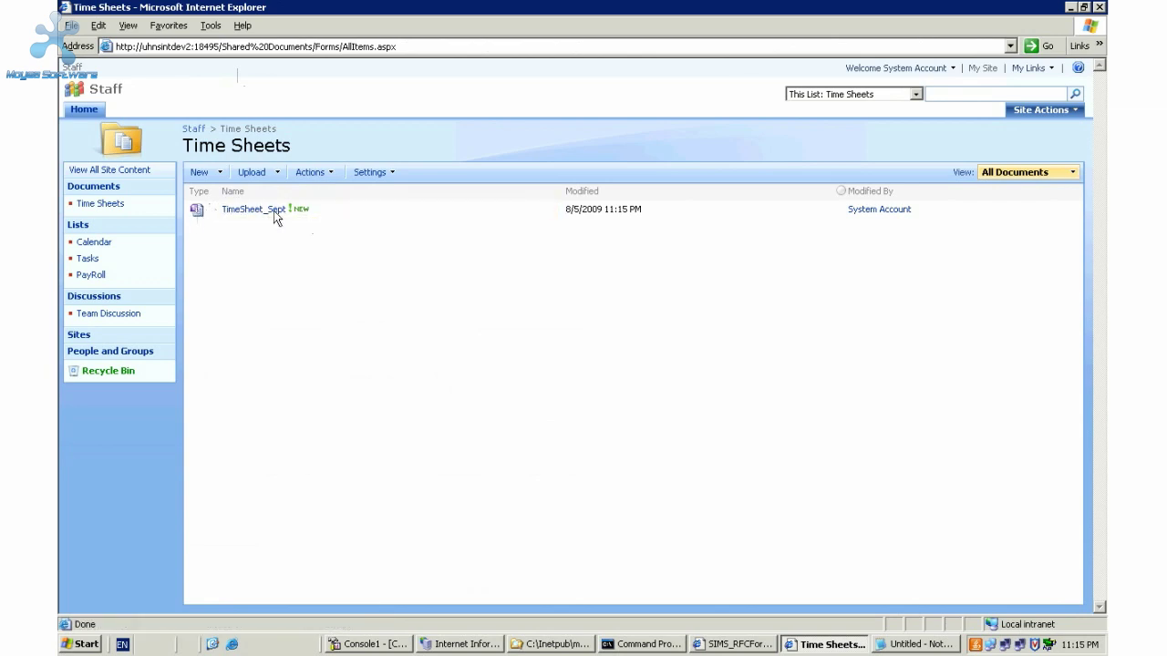
Reopen the TimeSheet_Sept form from the Time Sheets library to check its saved entries, and close it
{"action": "mouse_move", "coordinate": [274, 214]}
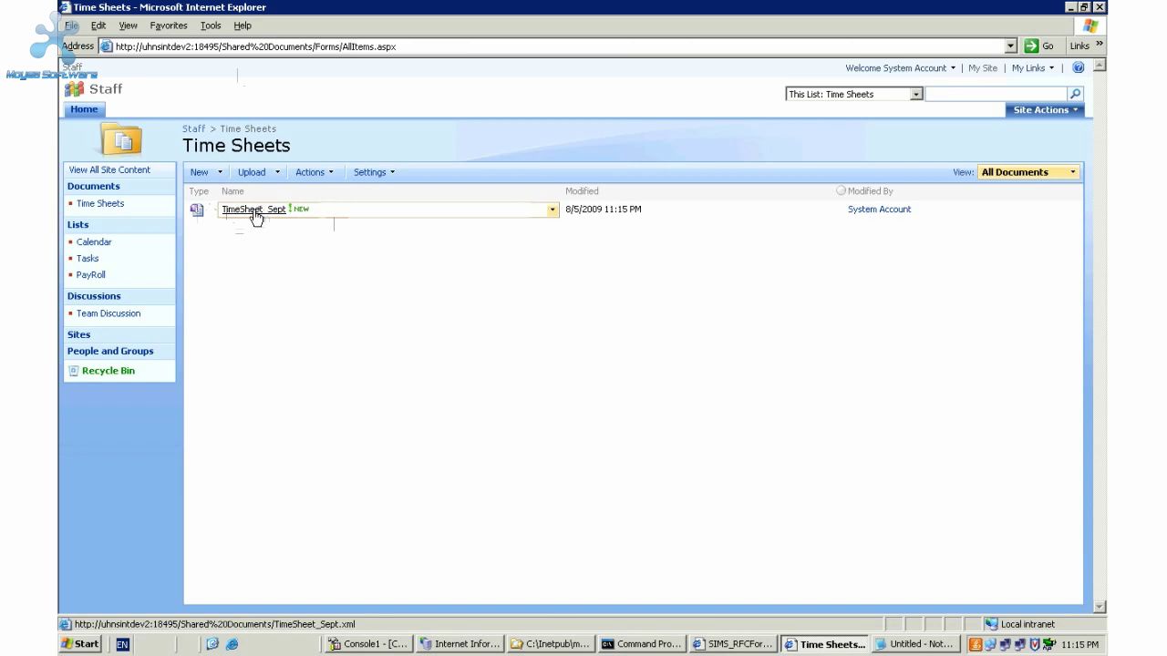
{"action": "left_click", "coordinate": [255, 210]}
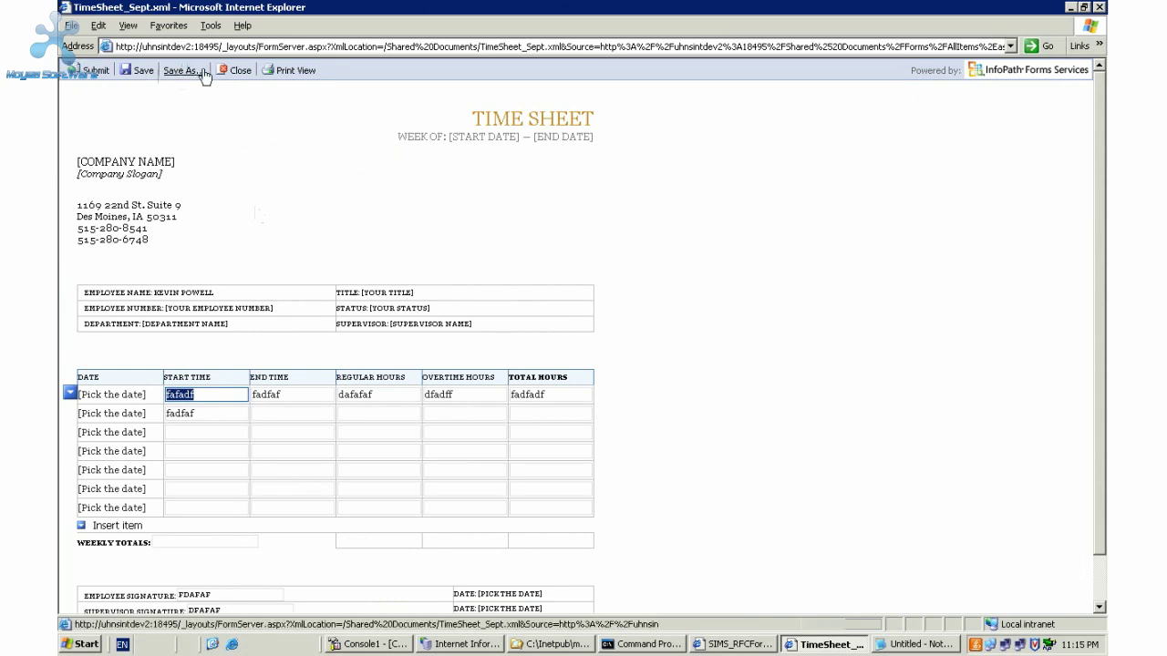
{"action": "left_click", "coordinate": [241, 72]}
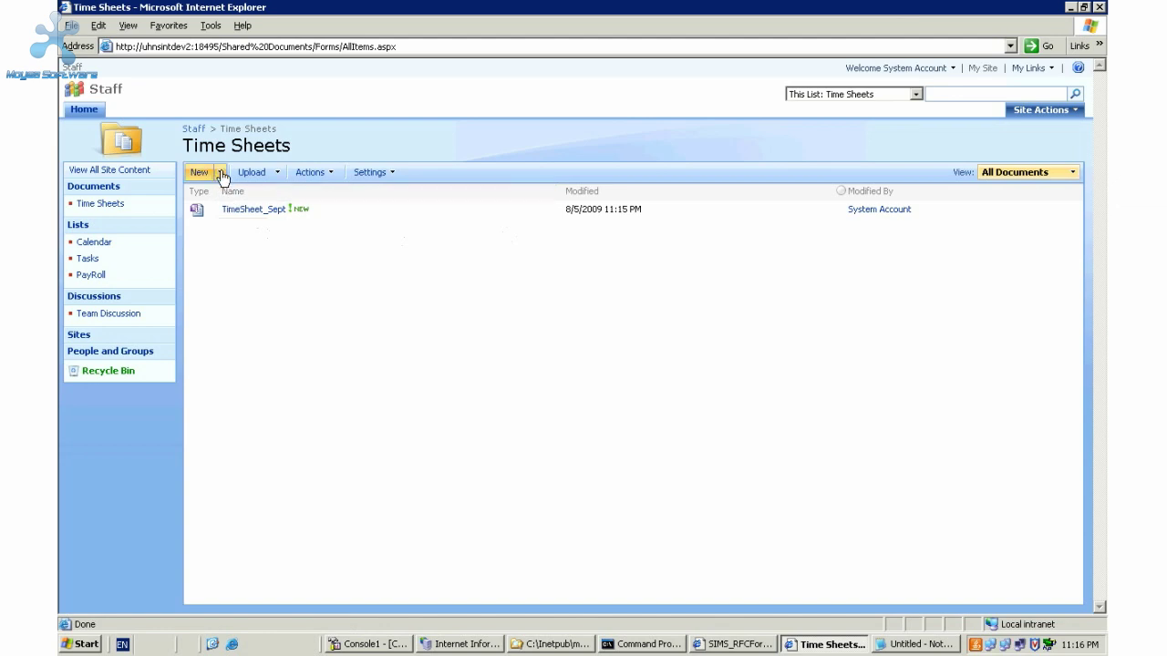
{"action": "left_click", "coordinate": [219, 173]}
{"action": "left_click", "coordinate": [280, 346]}
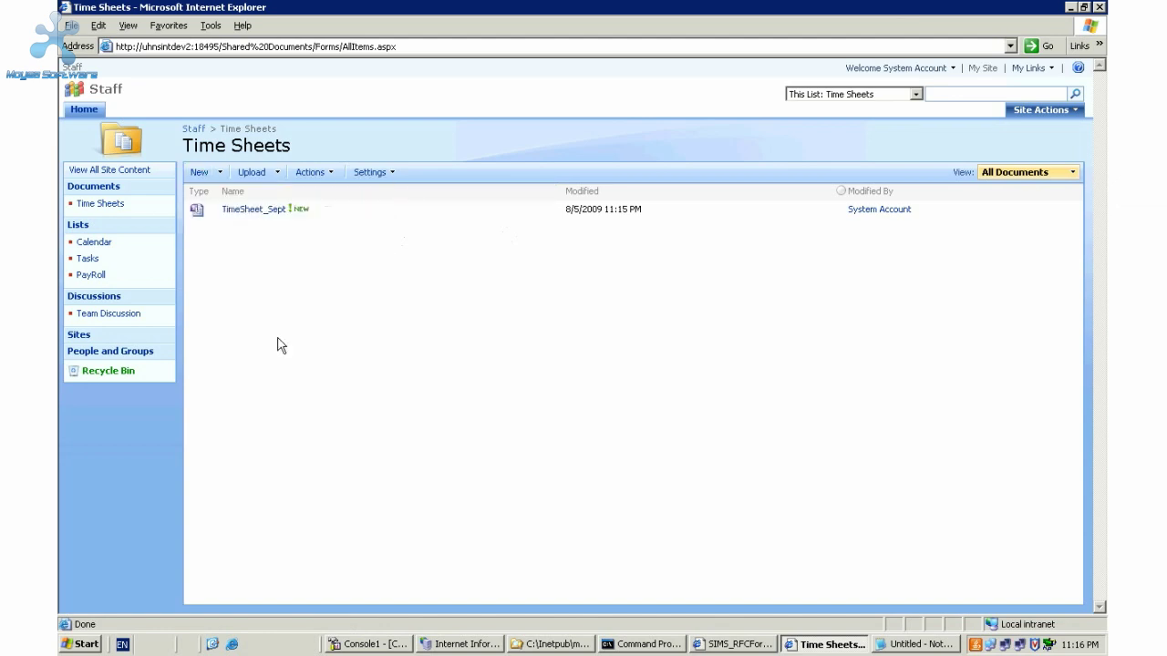